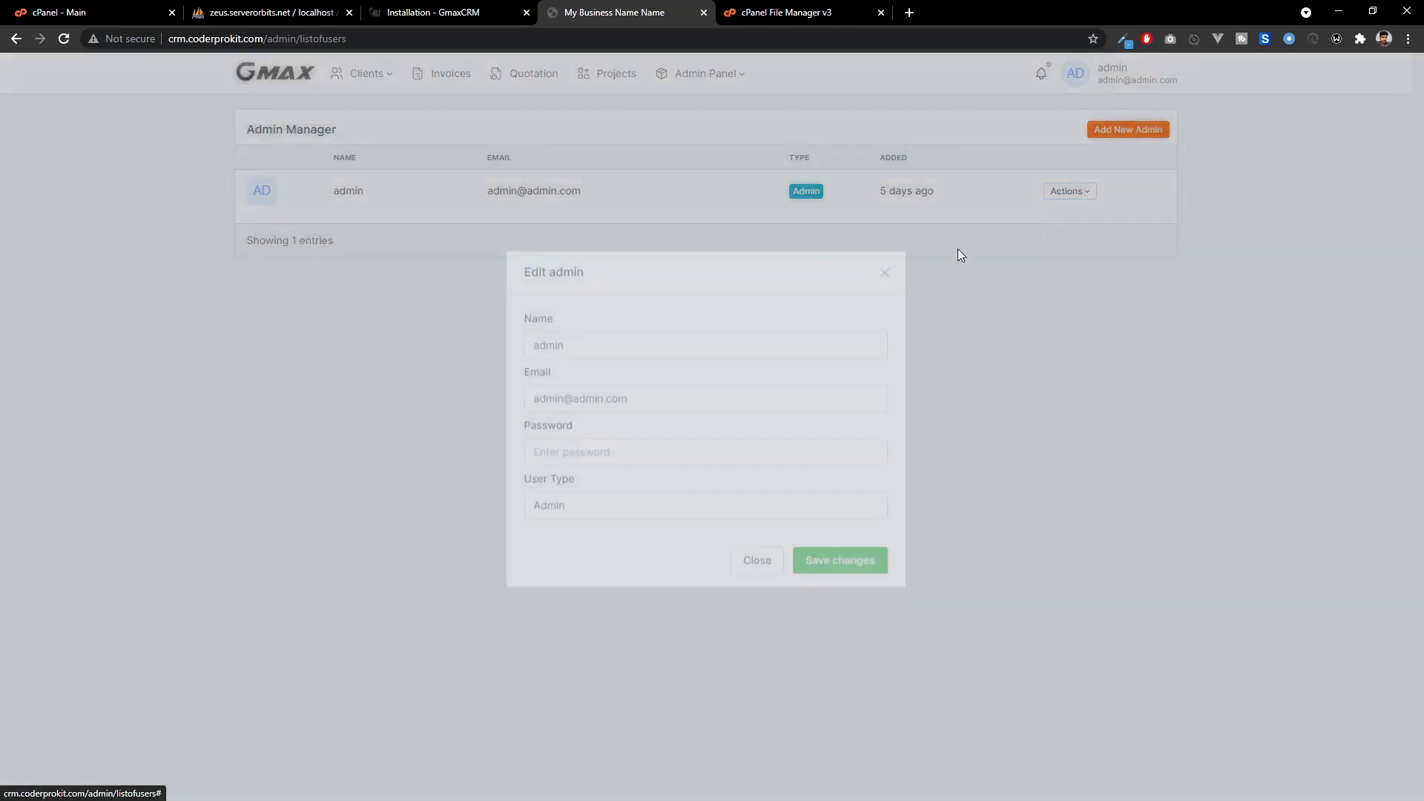
Look over the admin edit and new-admin forms, cancelling both without saving.
click(575, 458)
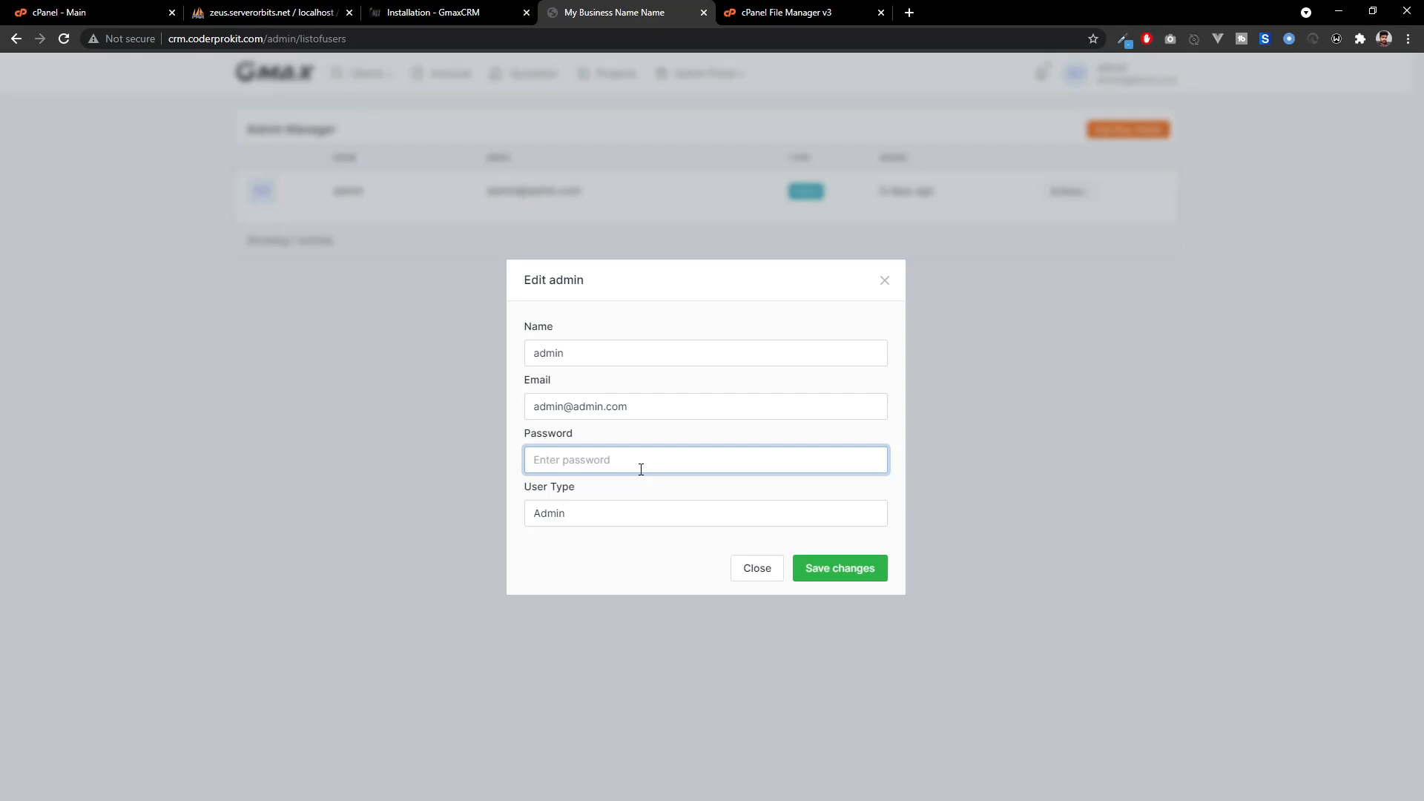
click(764, 578)
click(1140, 132)
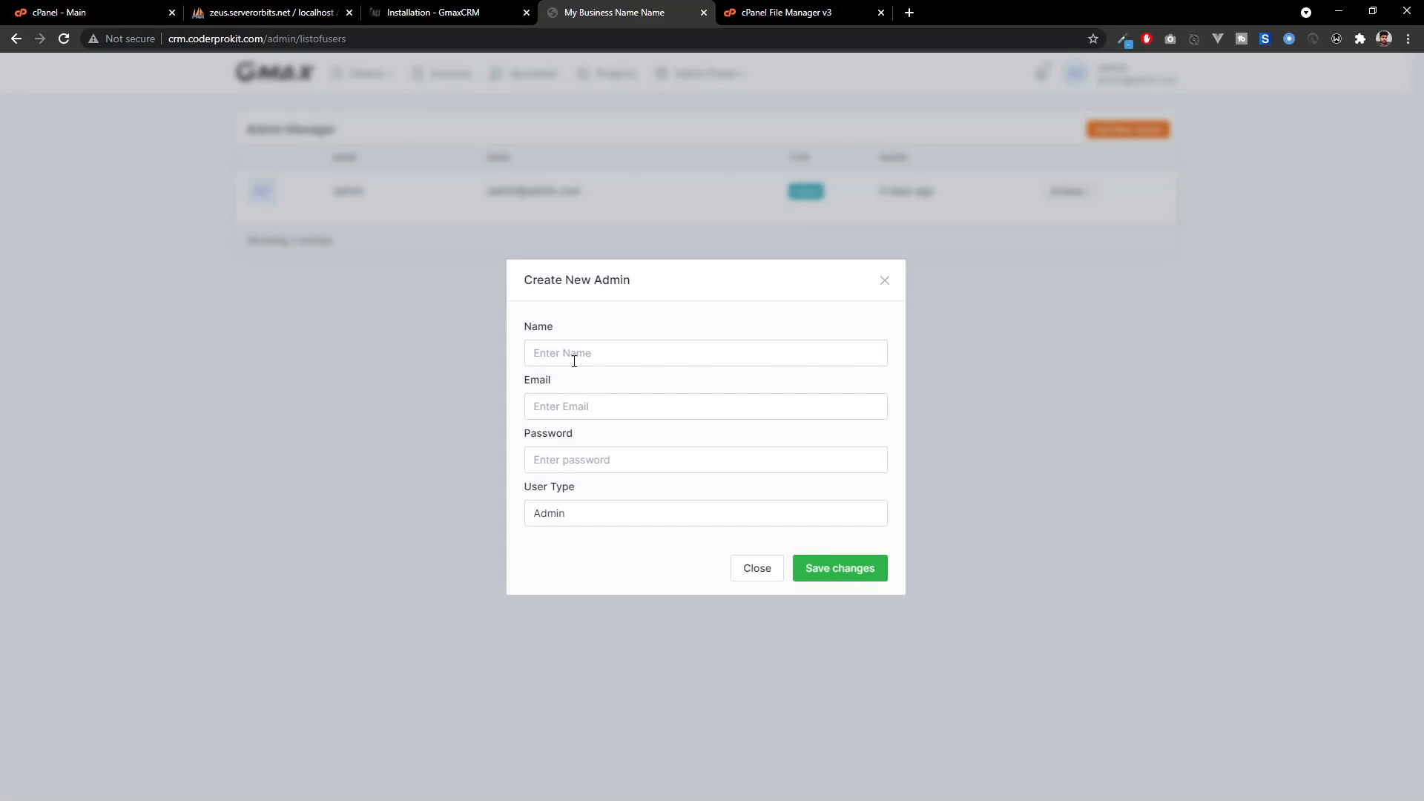
click(577, 512)
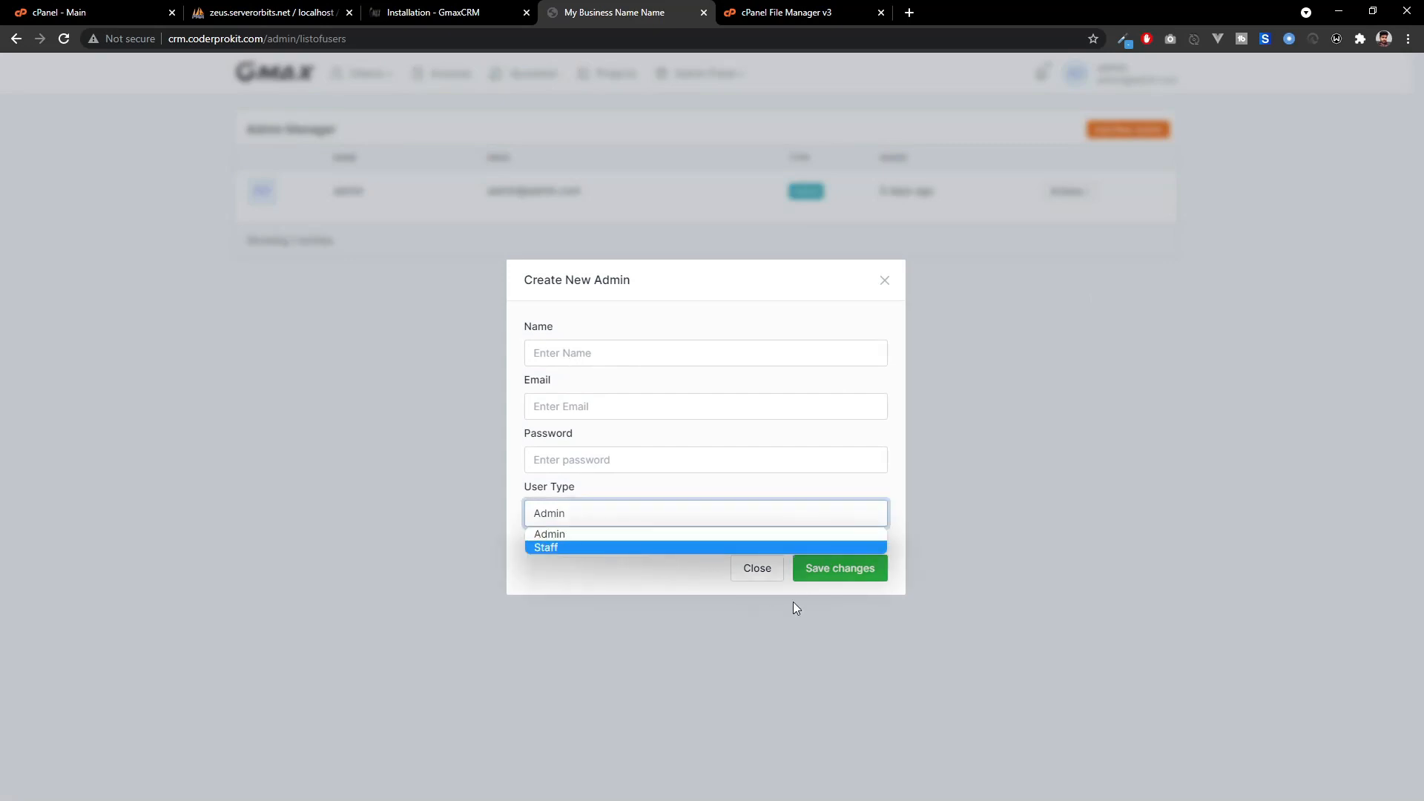
click(669, 581)
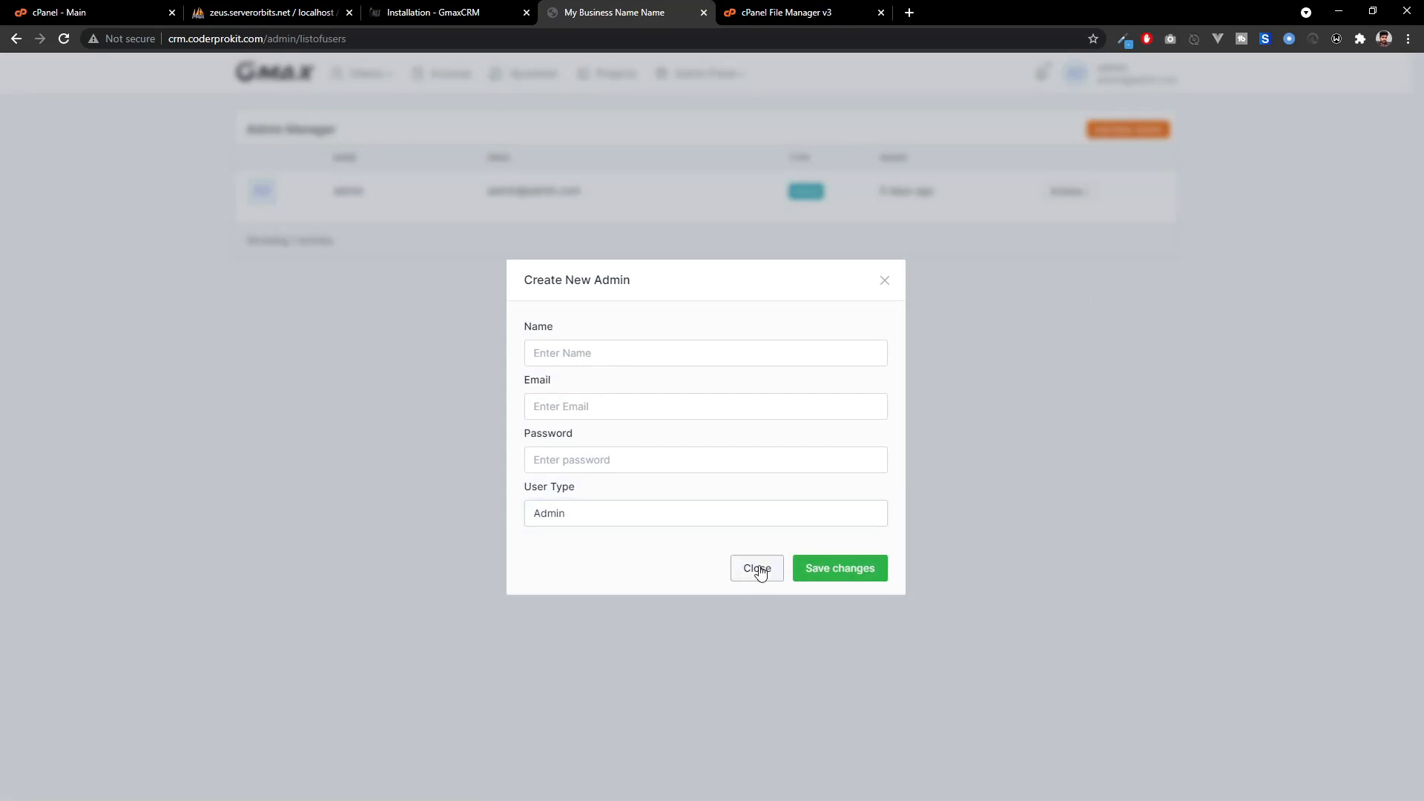
click(757, 569)
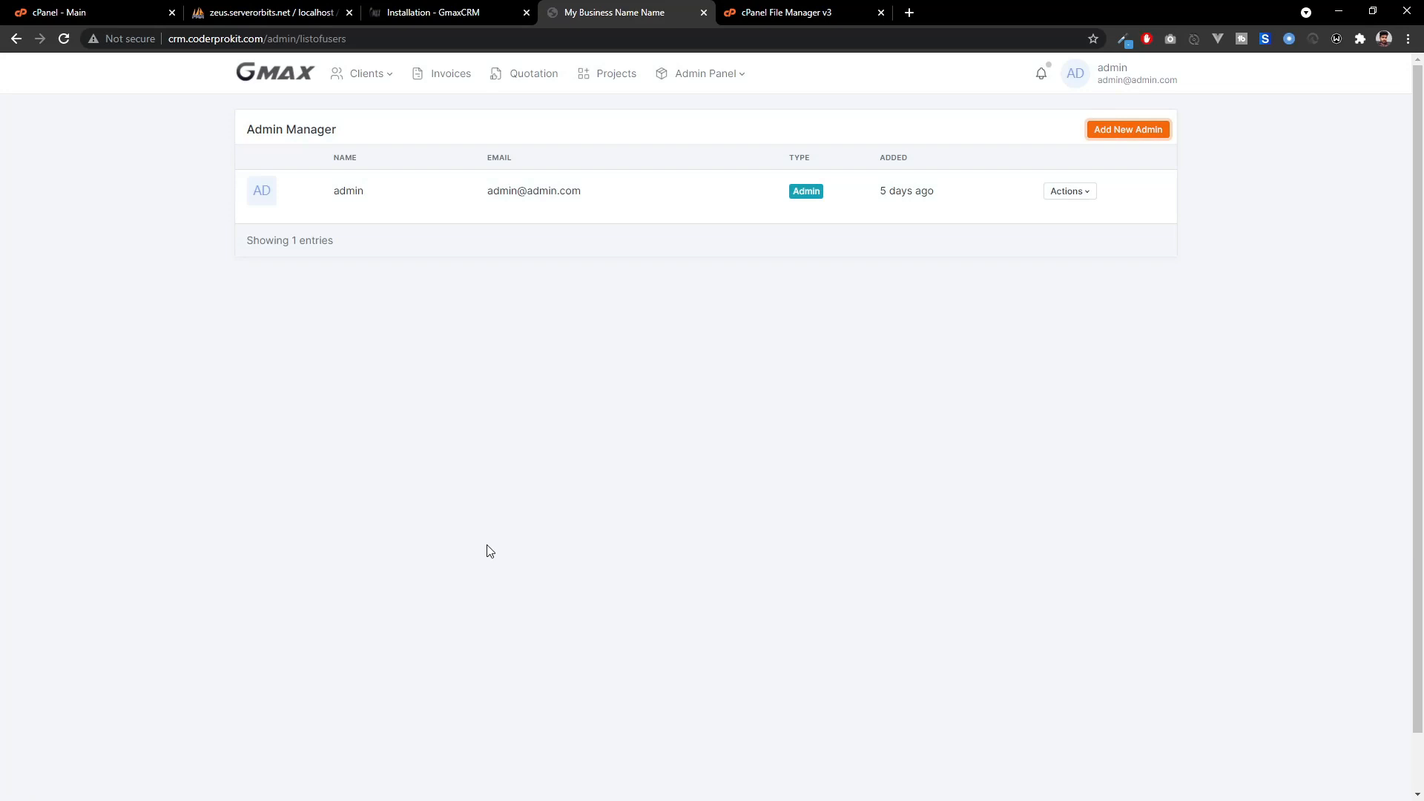
In Admin Panel settings, replace the business name with Coderprokit and update the software.
click(704, 73)
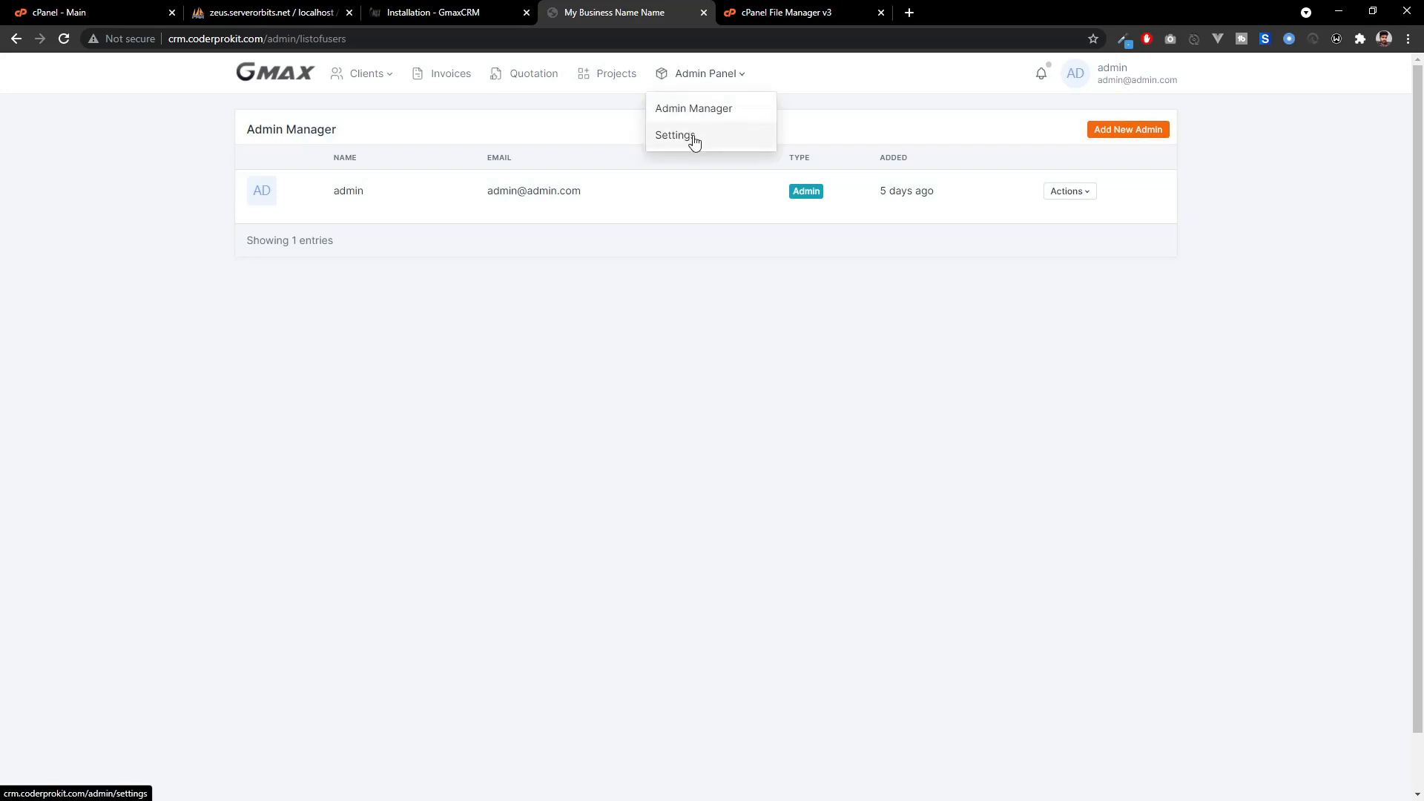
click(693, 139)
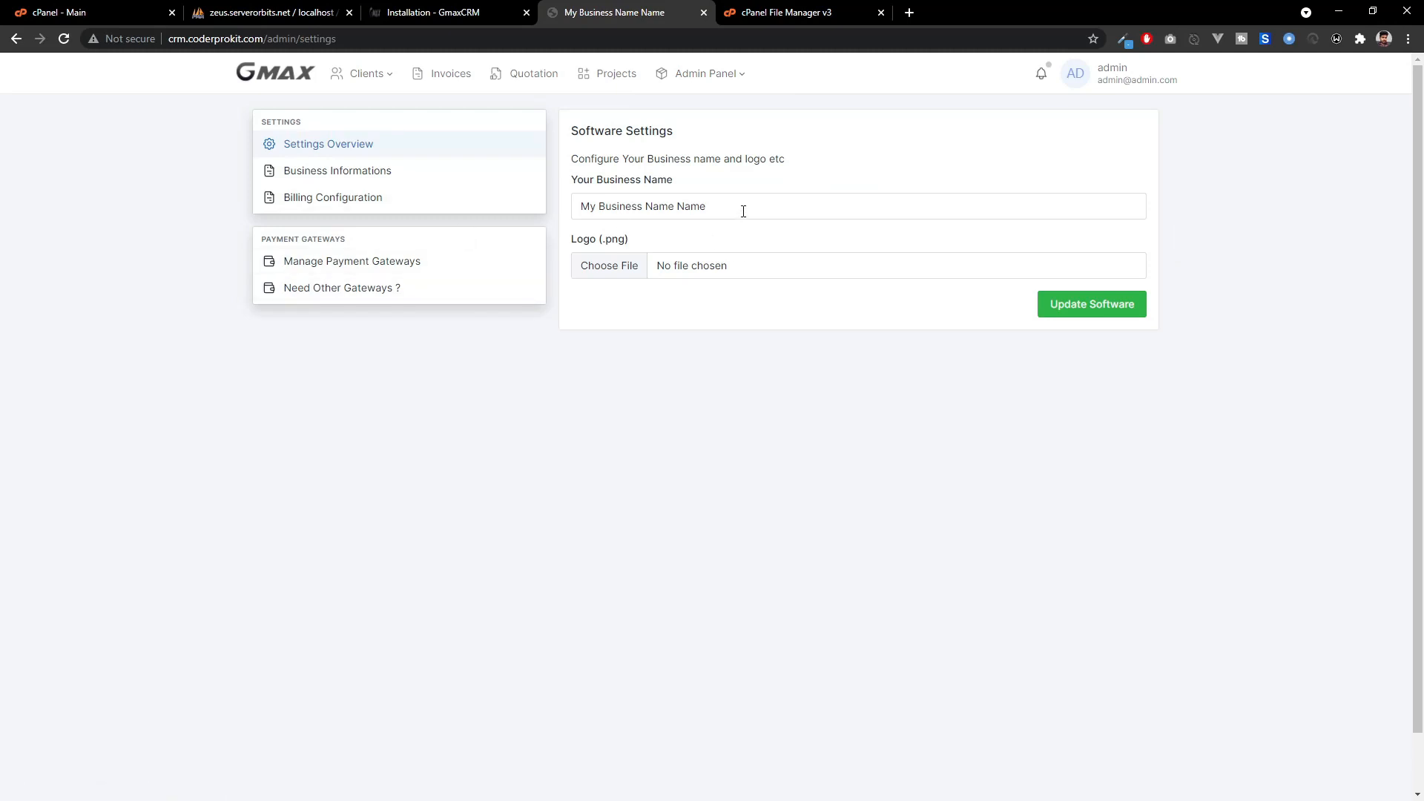
drag(744, 211, 537, 202)
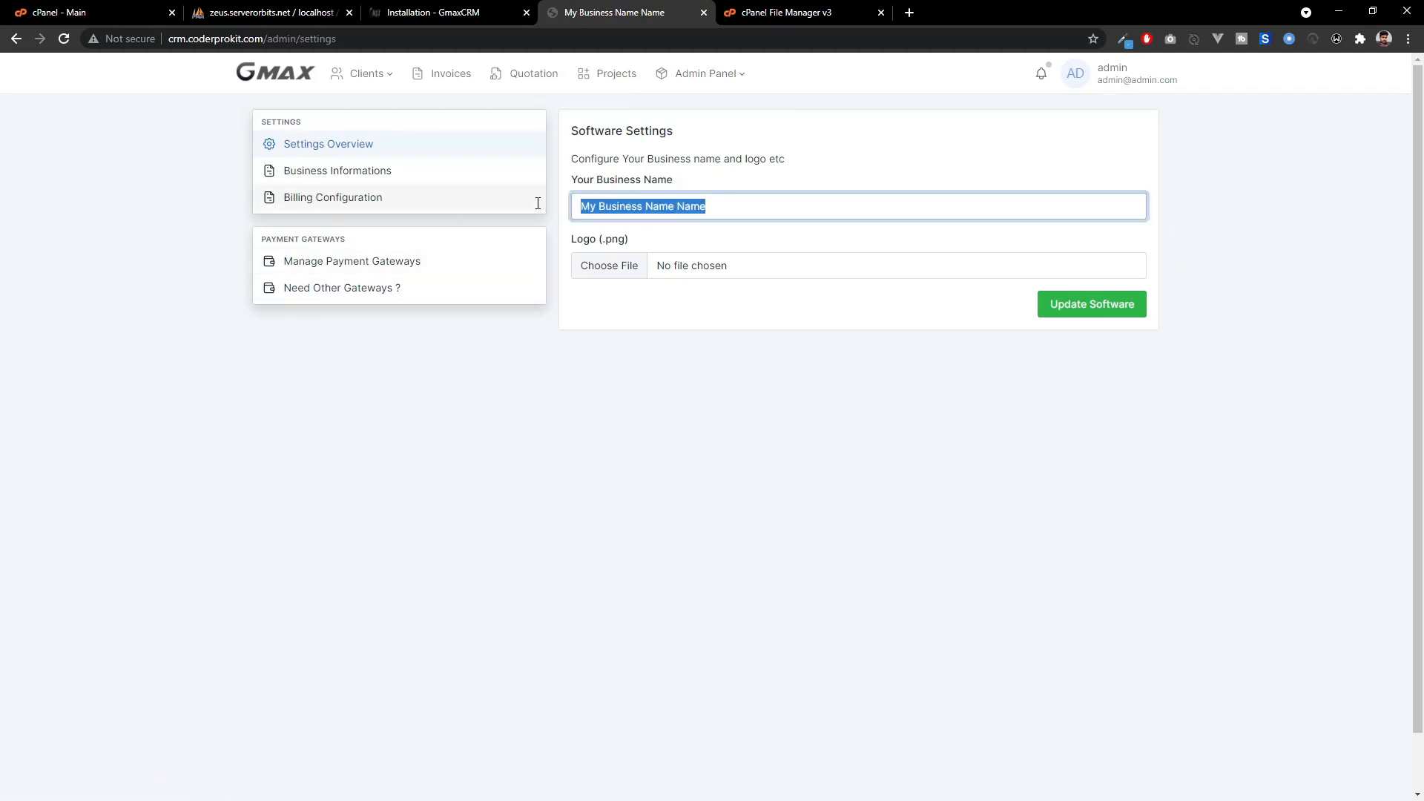
text(Co)
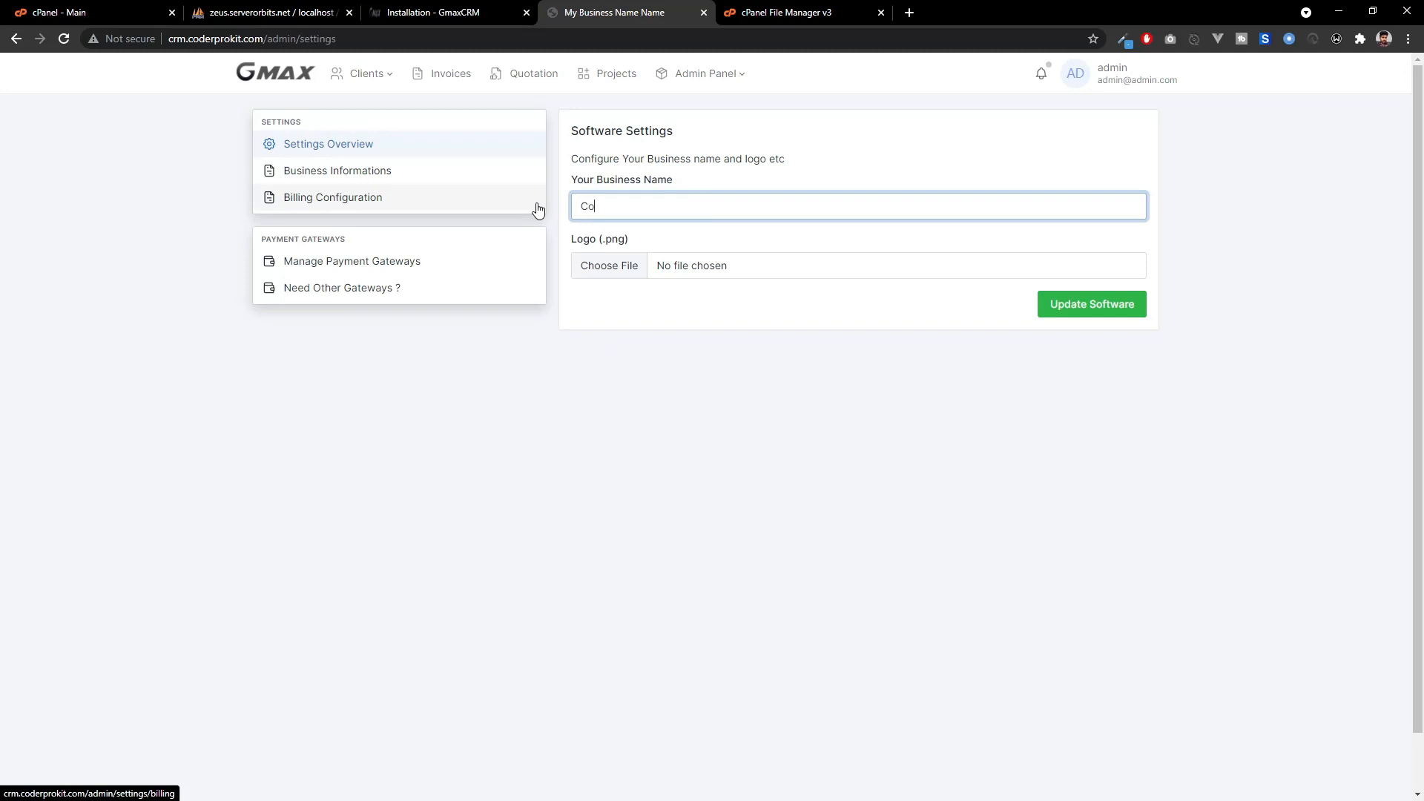
text(derprokit)
click(1043, 307)
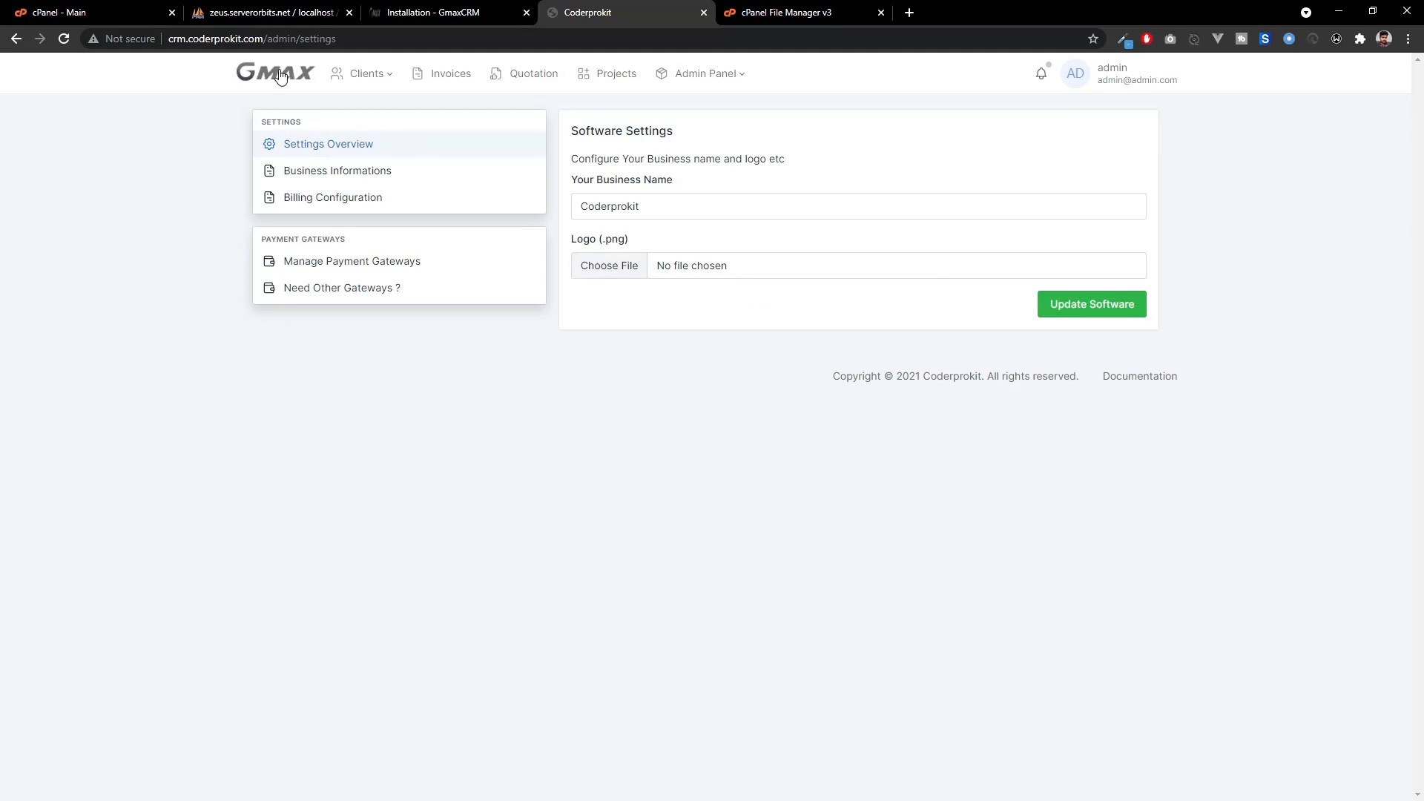
click(339, 173)
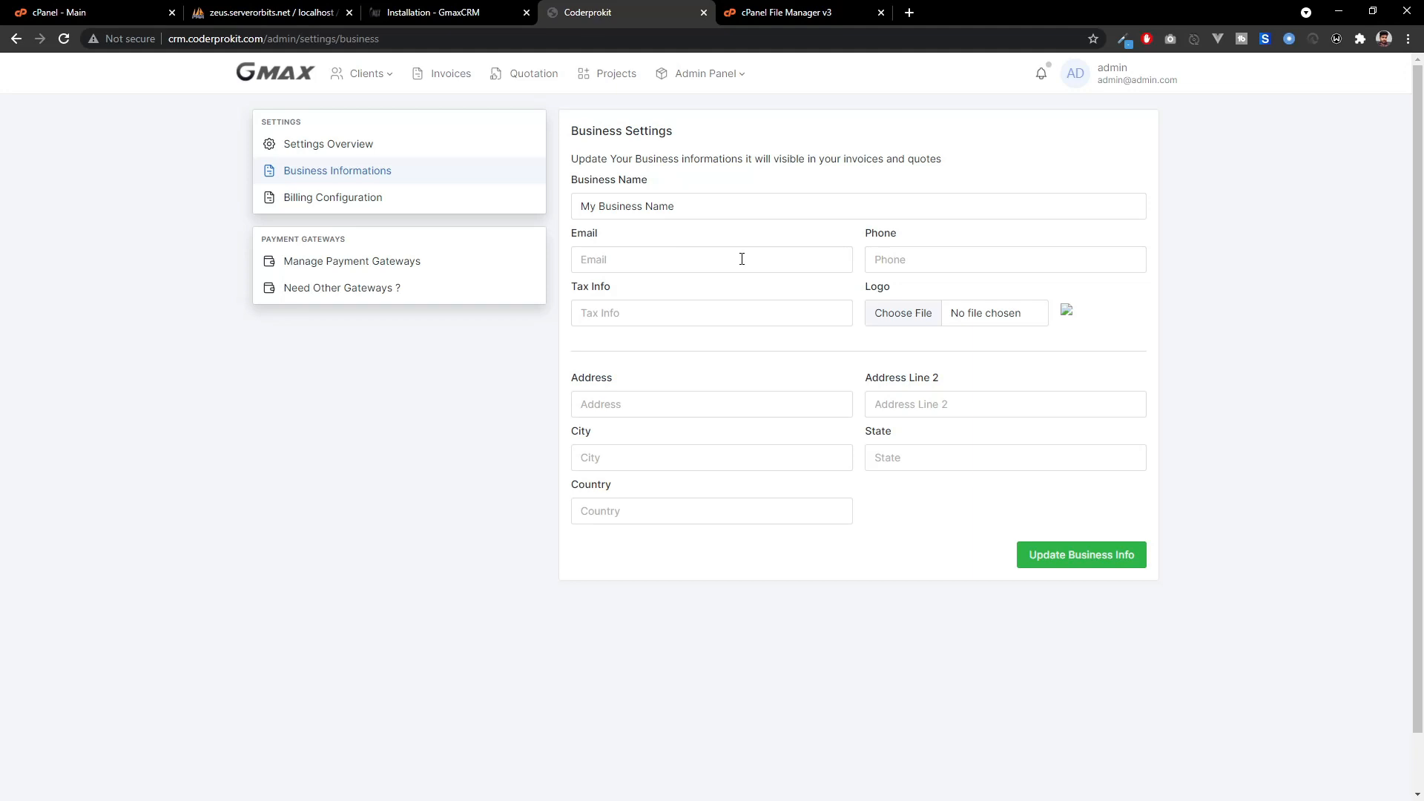
Enter business name Coderprokit with its contact email, phone number and tax info.
triple_click(744, 206)
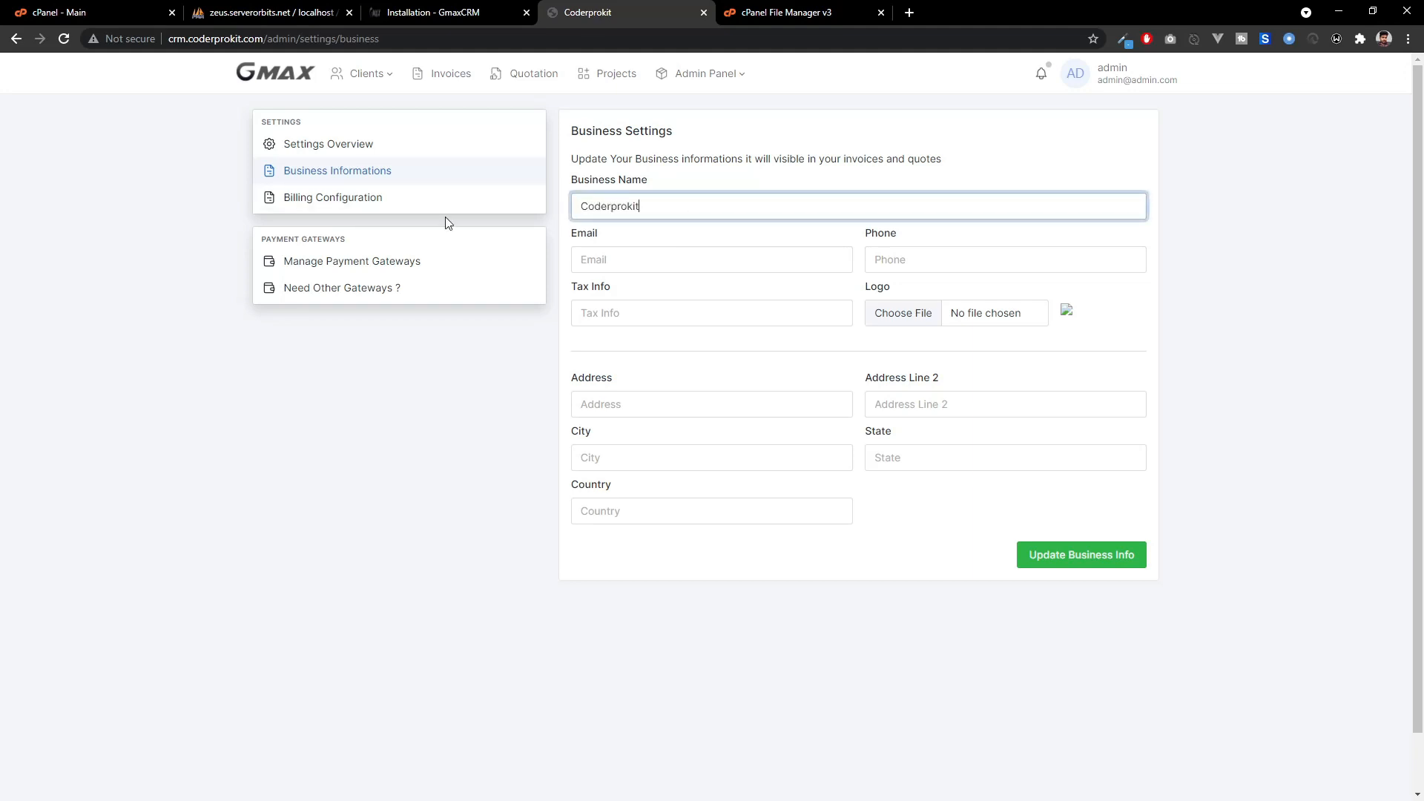
key(Tab)
key(Tab)
key(Tab)
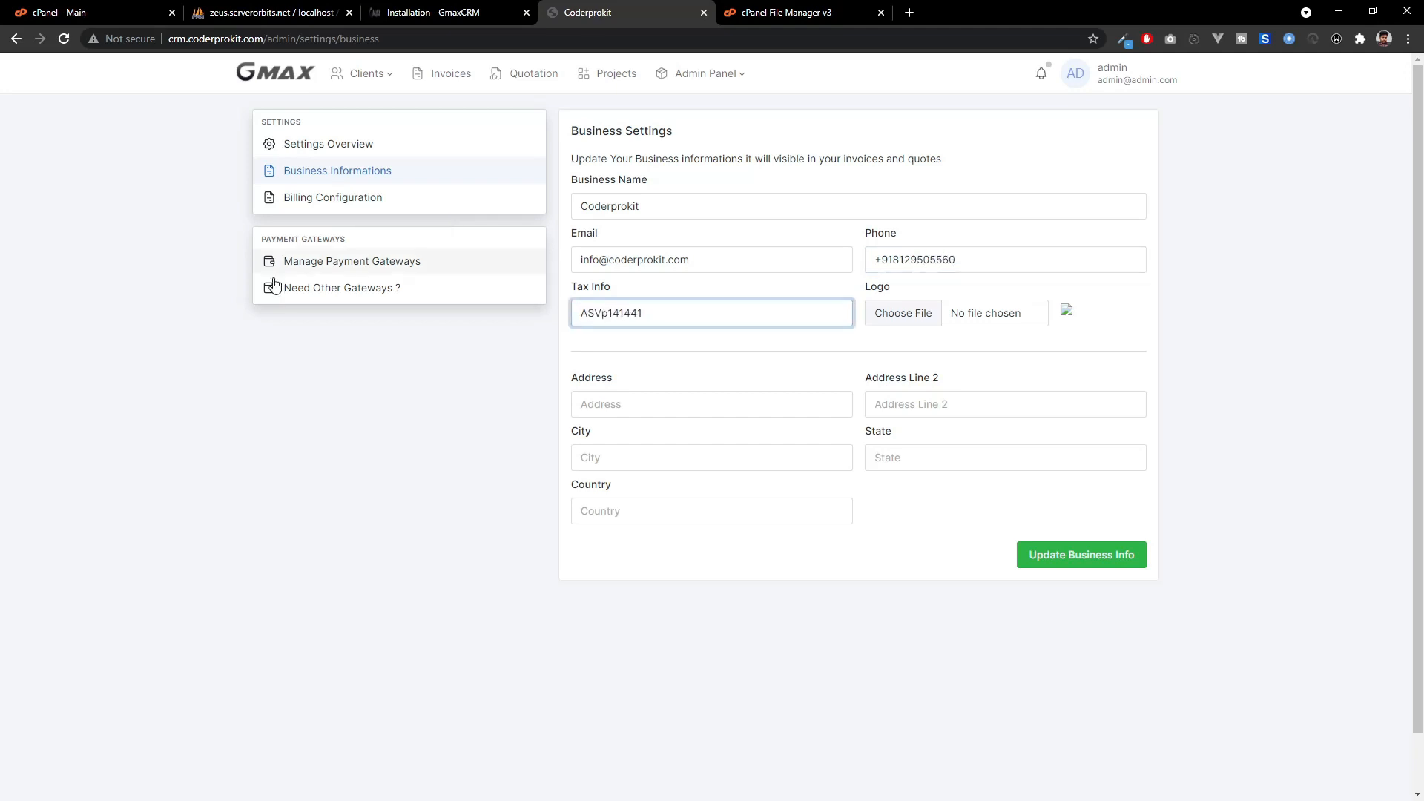
Fill in the business street address, city, state and country, then save the business info.
click(593, 405)
text(Kuravilangad Po)
key(Tab)
key(Tab)
text(Kottayam)
key(Tab)
text(Kerala)
key(Tab)
text(India)
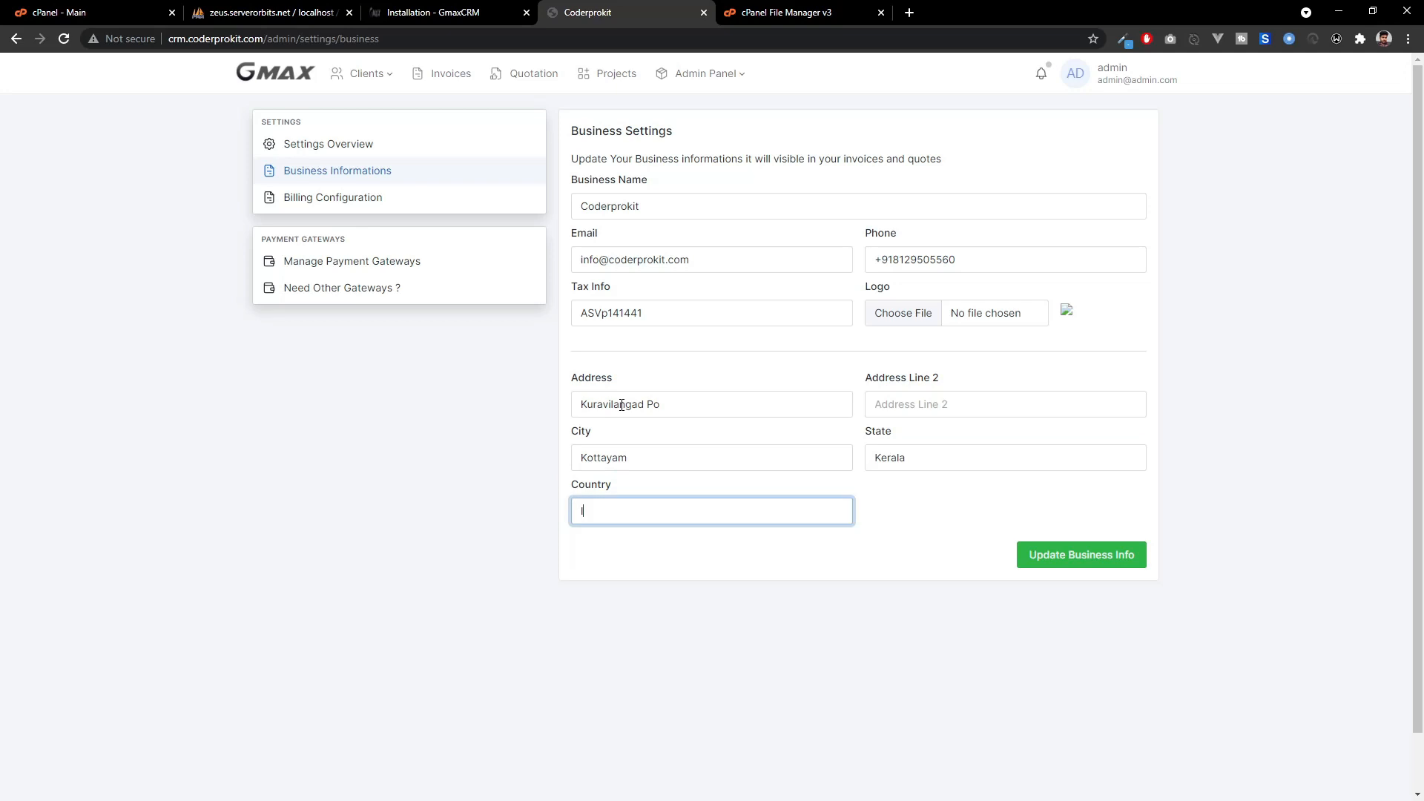
click(1046, 557)
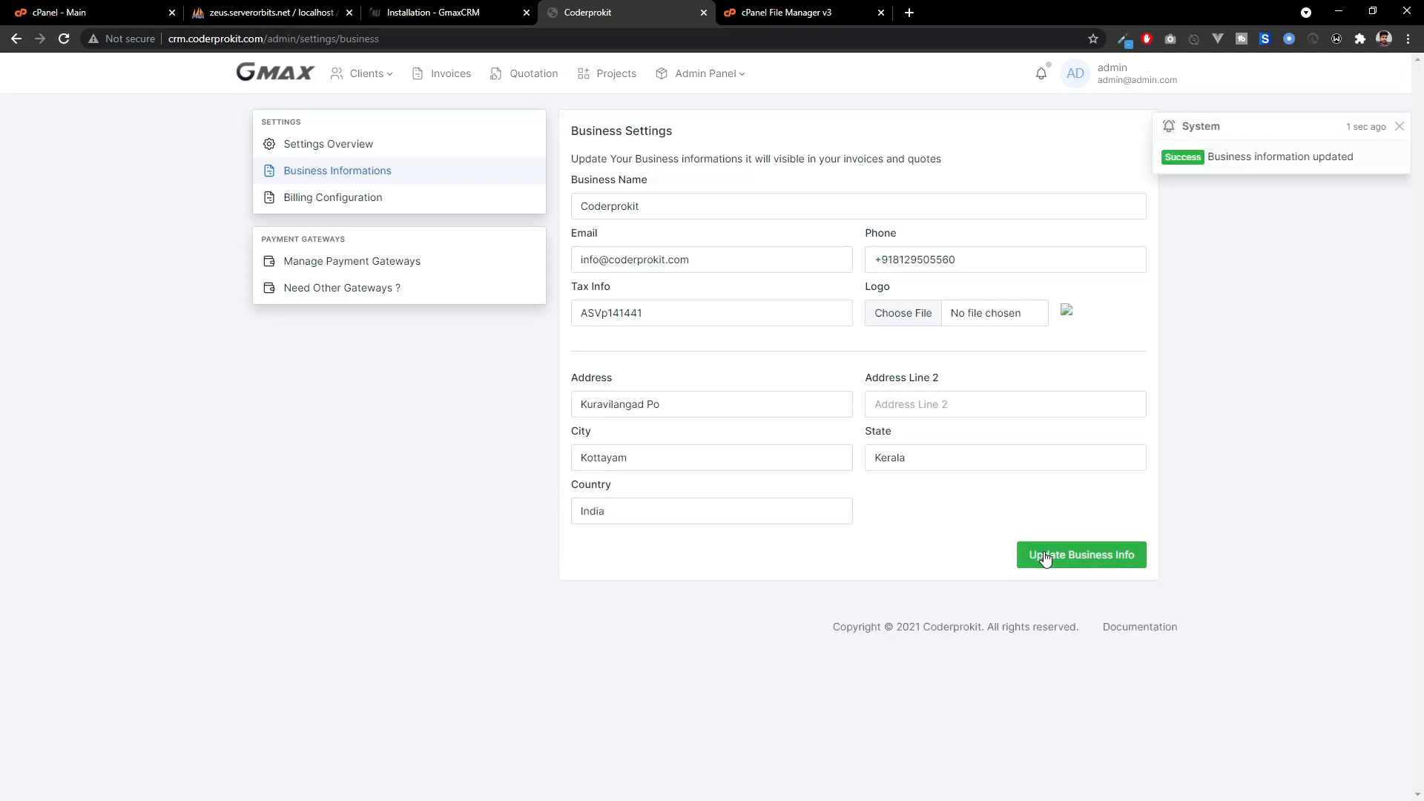
Review the billing configuration's $ USD currency and 18% GST tax, then open Payment Gateways.
click(333, 214)
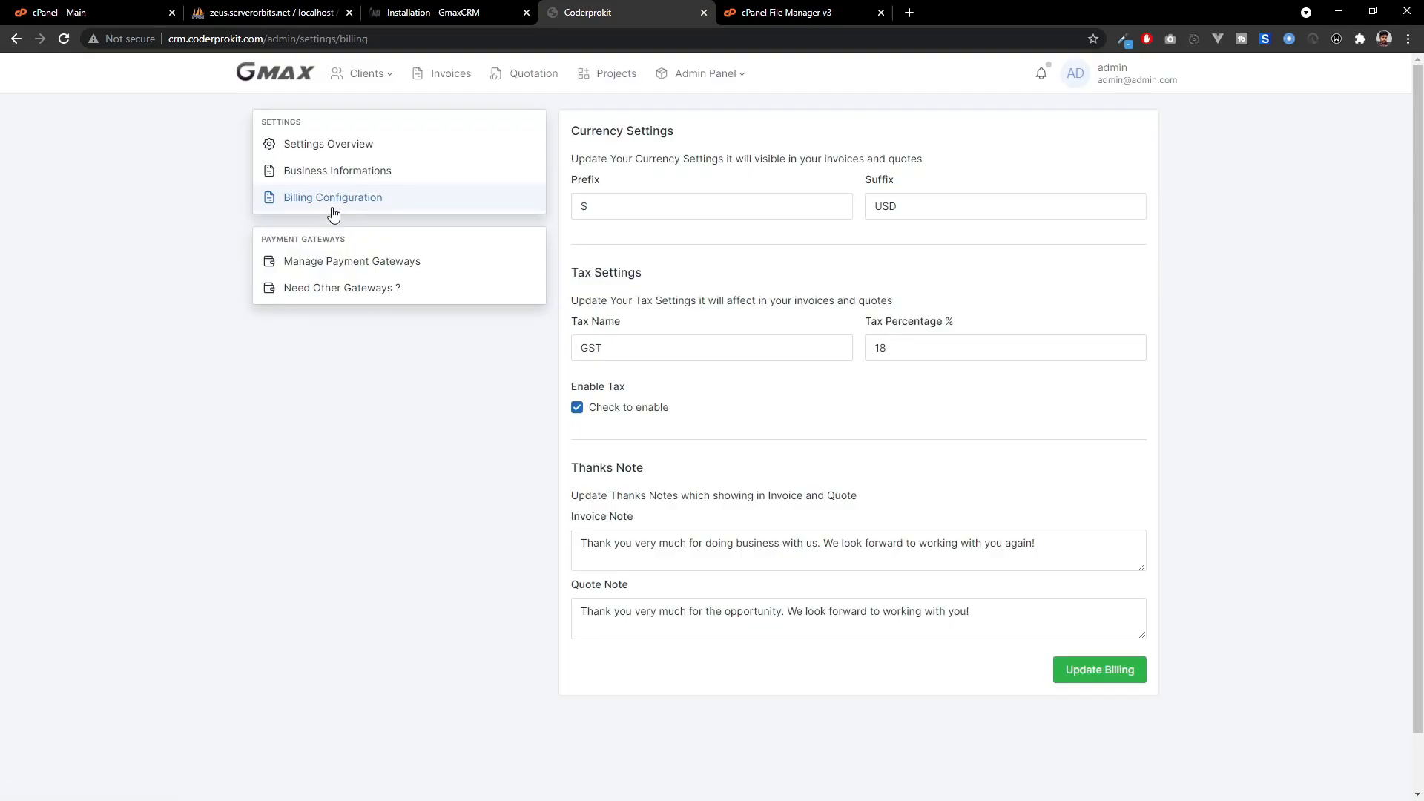
click(340, 175)
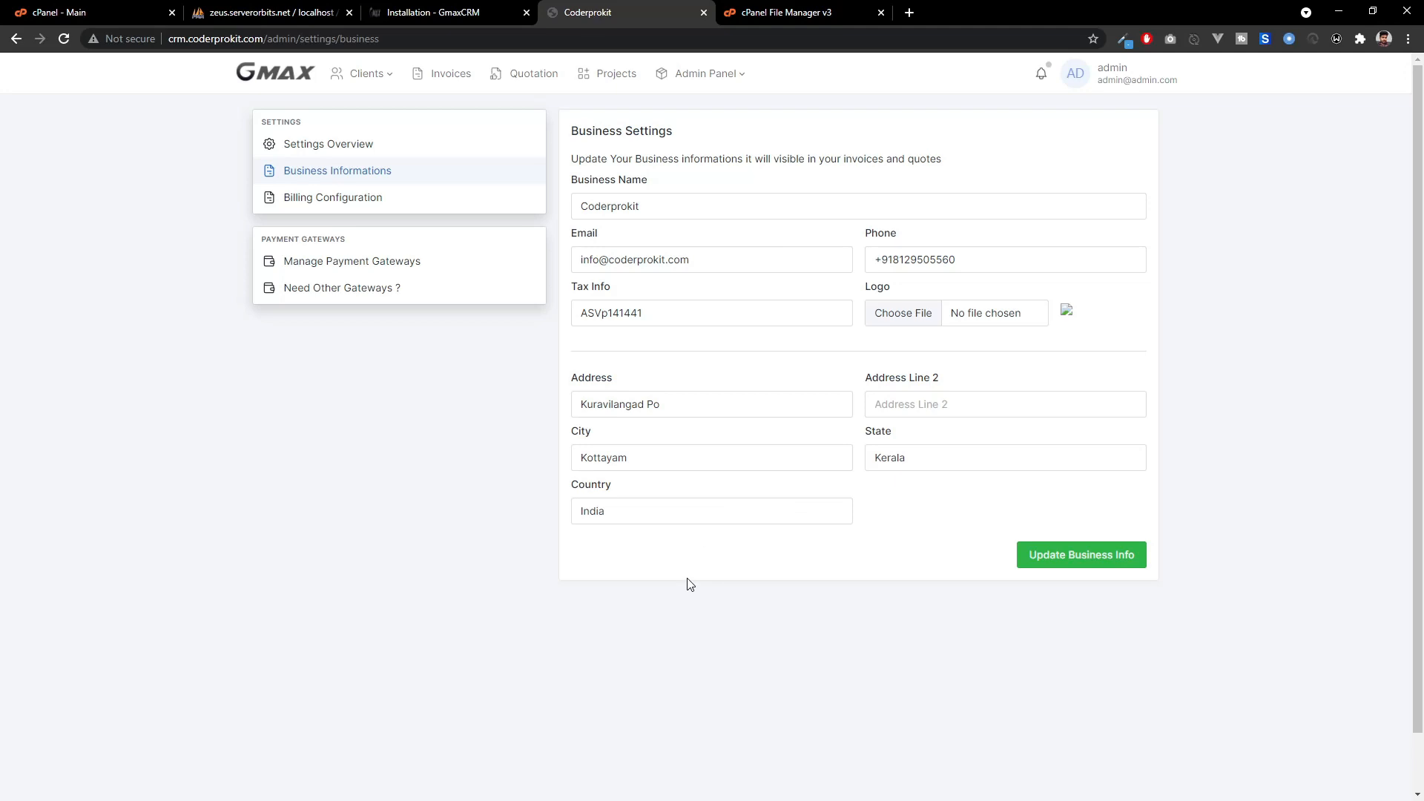
click(308, 201)
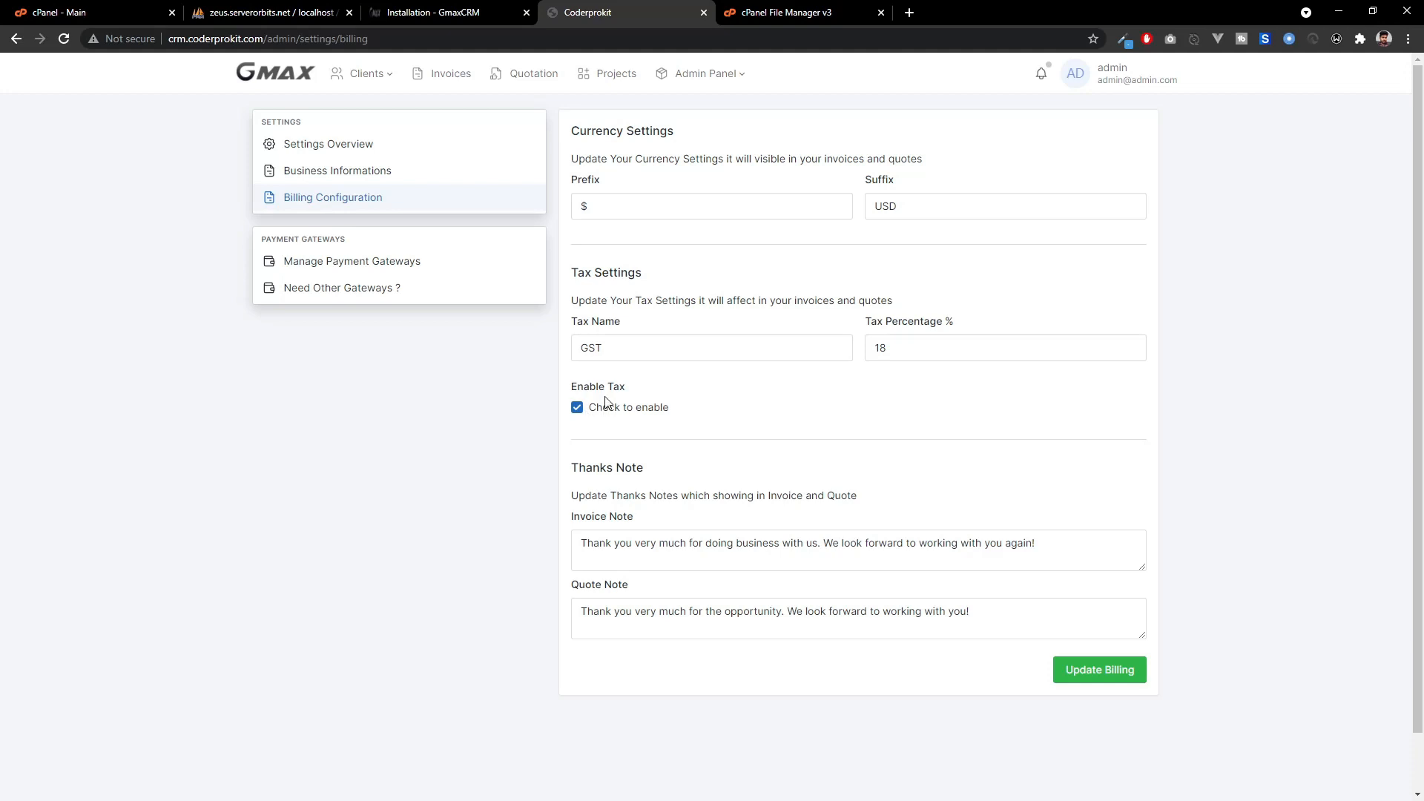
drag(626, 351, 574, 353)
drag(971, 358, 870, 359)
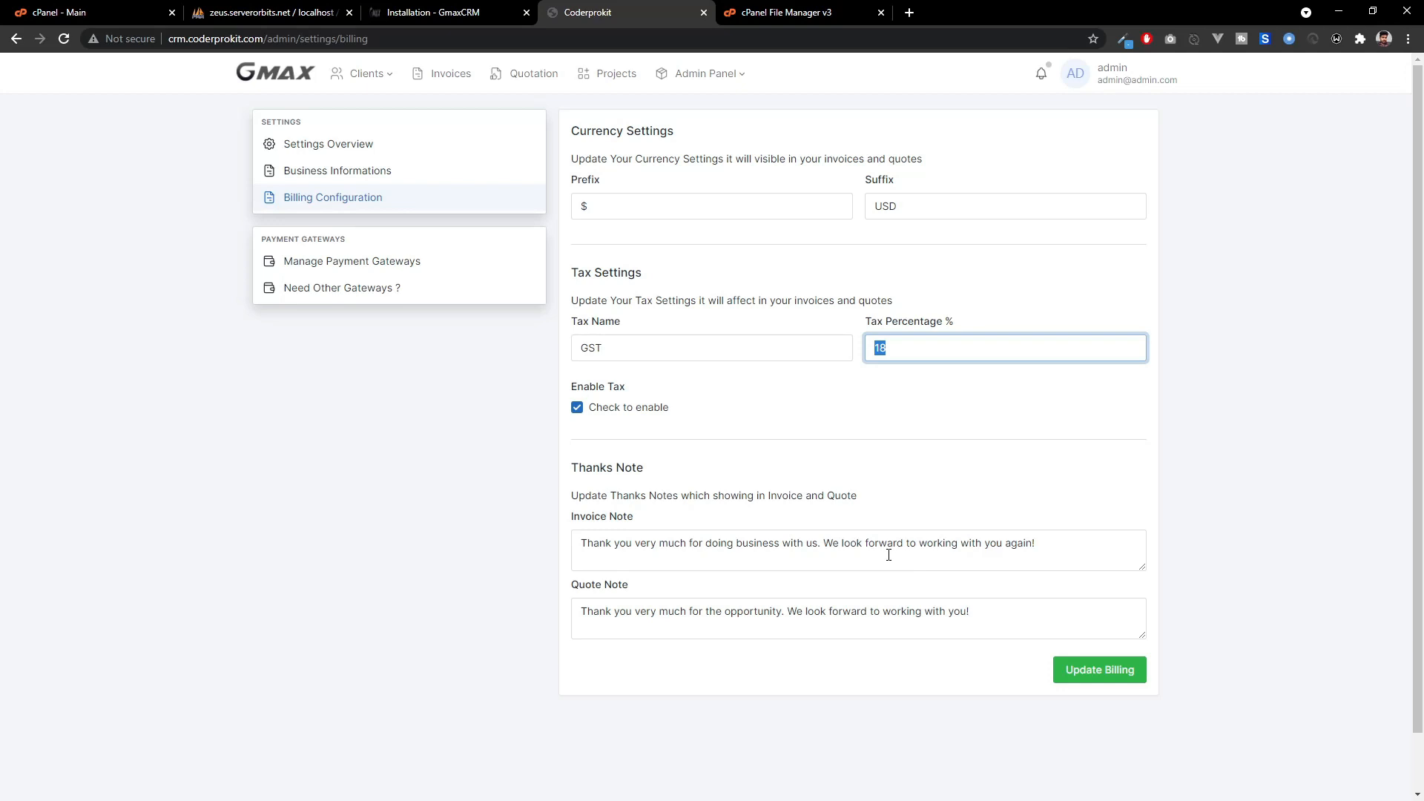
click(399, 266)
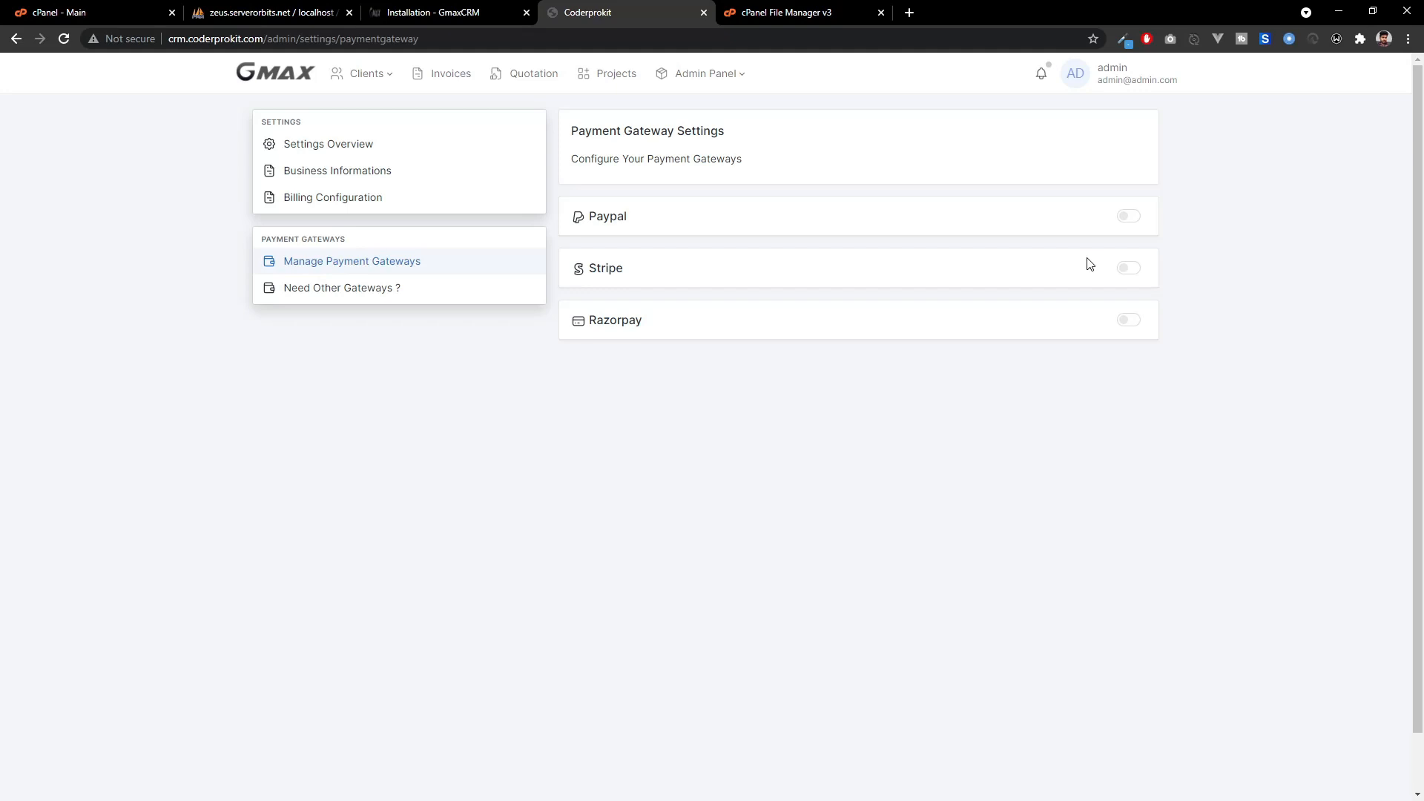
Turn on the Paypal, Razorpay and Stripe payment gateway toggles.
click(1137, 222)
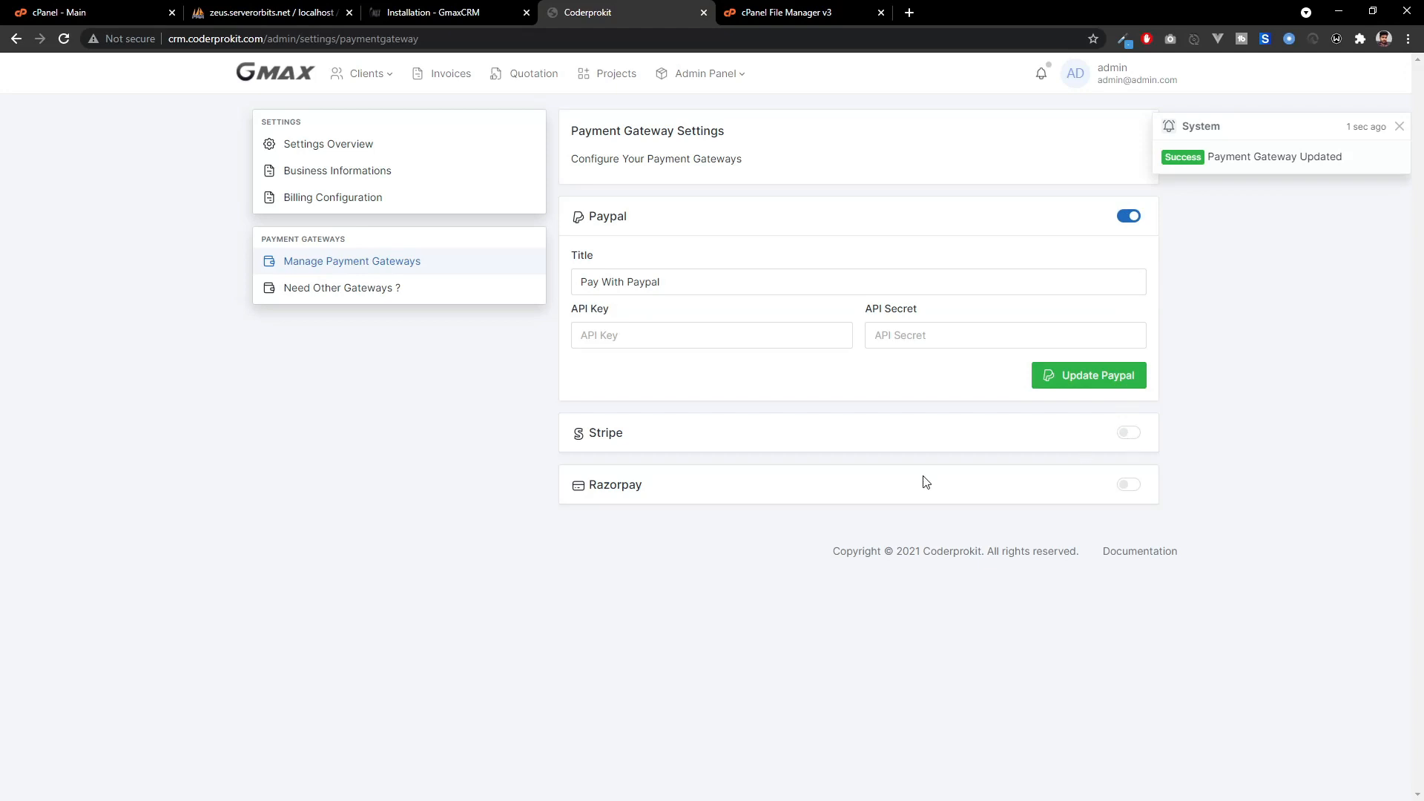
click(1135, 486)
click(1131, 437)
scroll(681, 421, down, 2)
scroll(681, 422, up, 2)
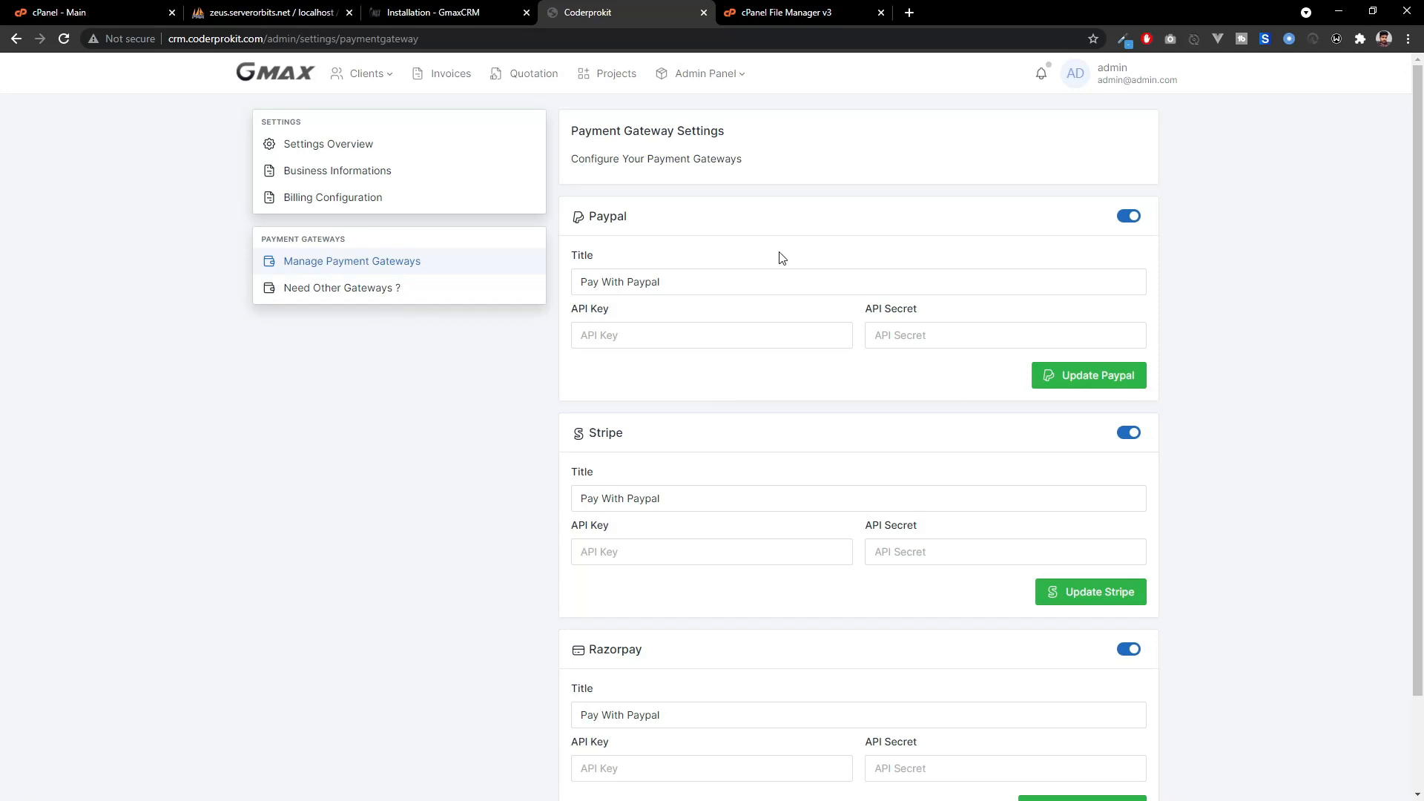
scroll(726, 217, down, 2)
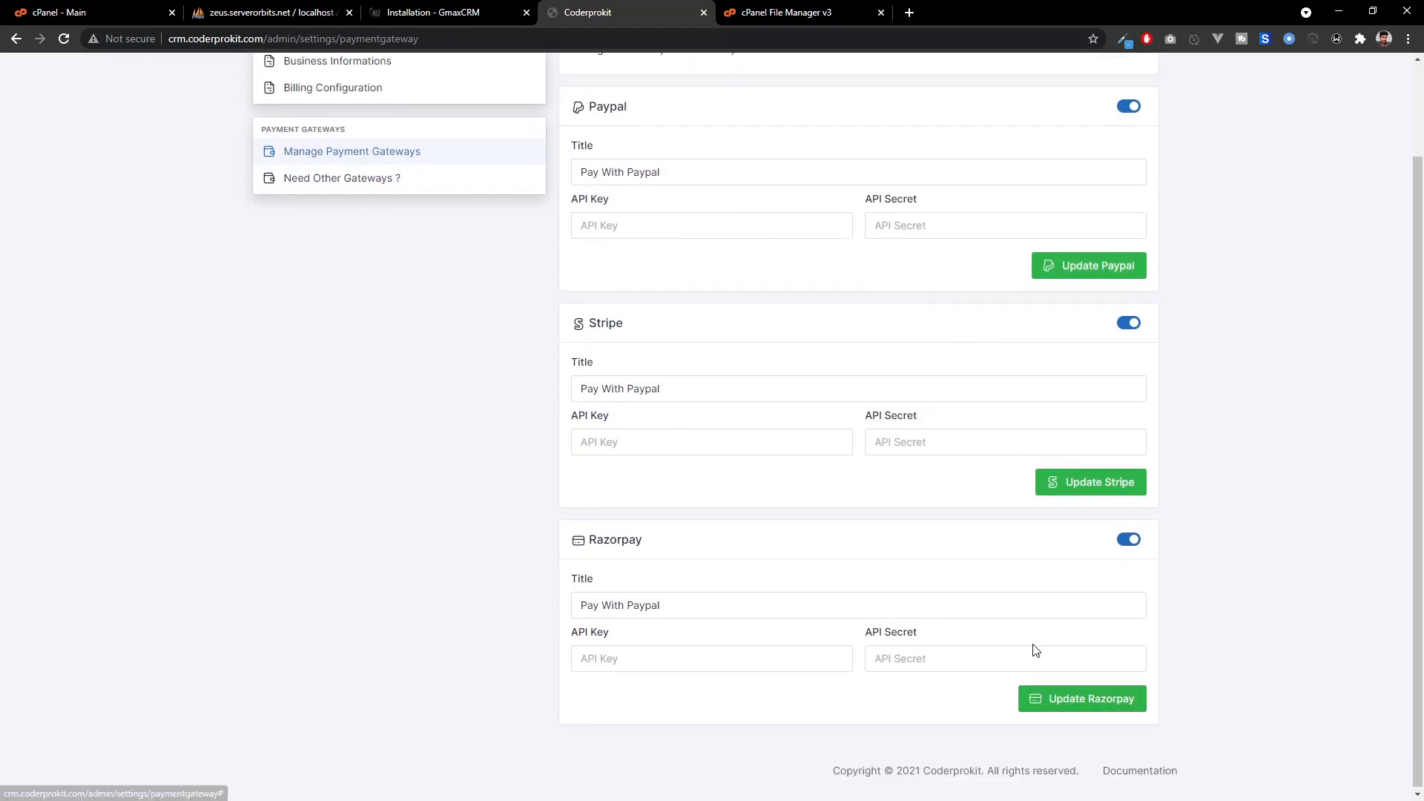
scroll(1037, 650, up, 2)
click(438, 80)
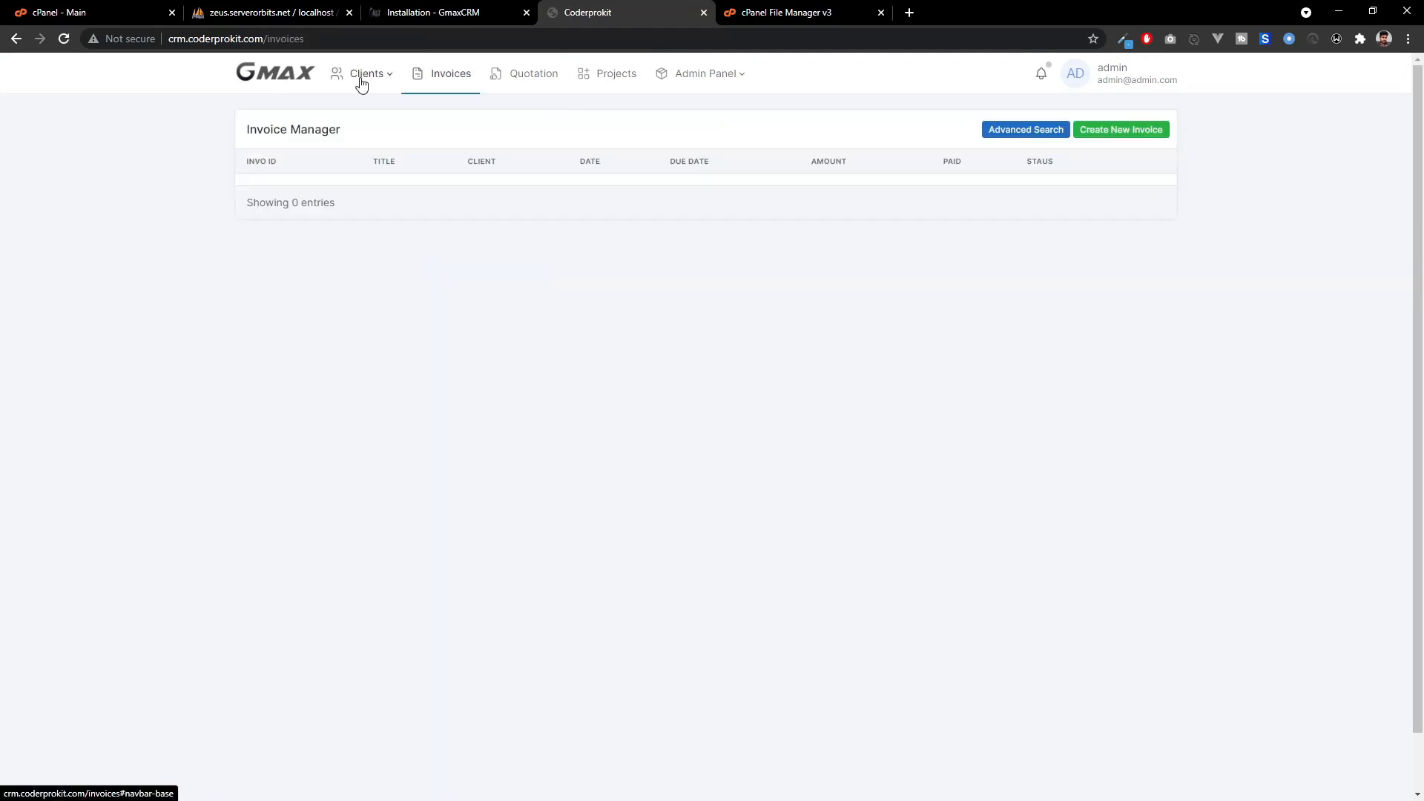
Open Add New Client and enter the client's name, email, phone, business Apple and tax ID.
click(361, 77)
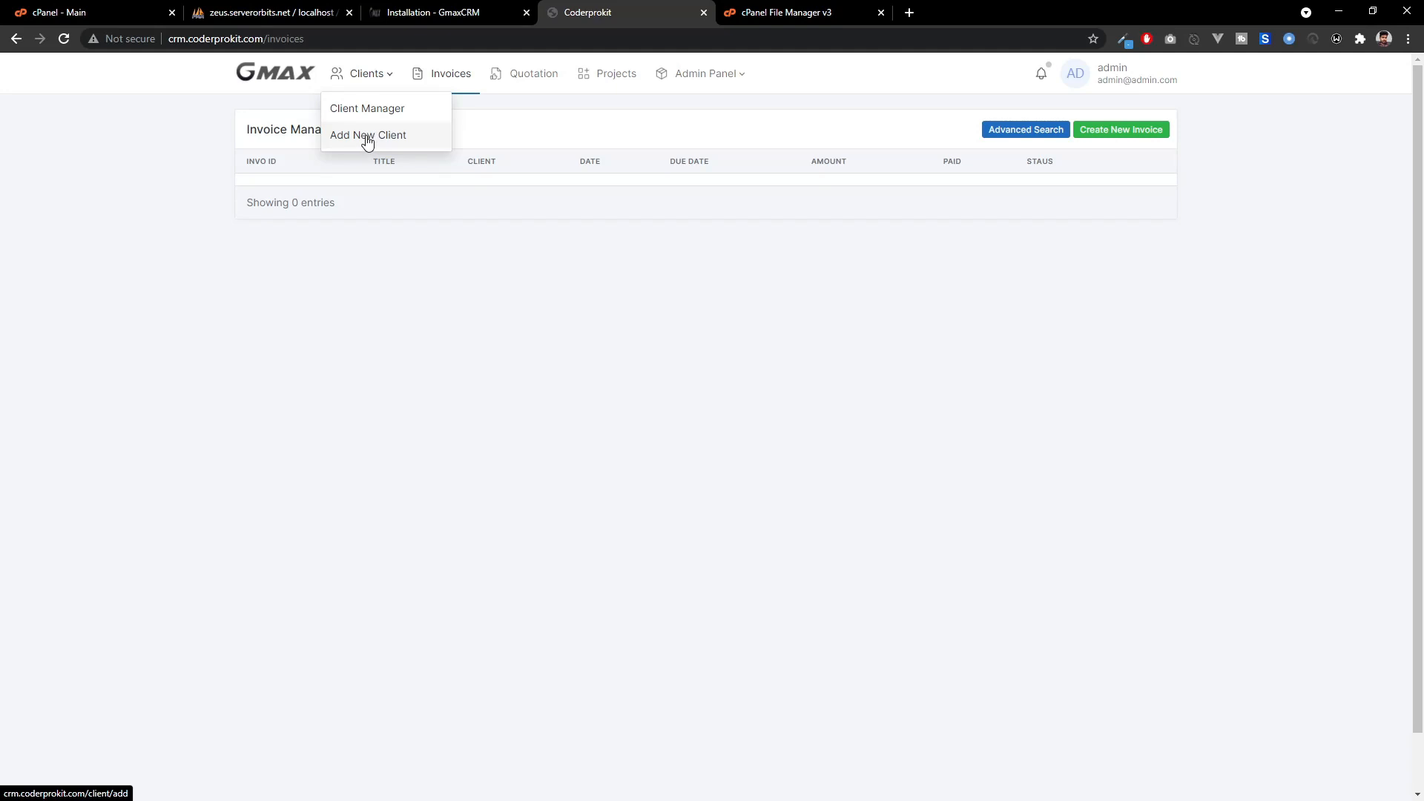
click(367, 80)
click(371, 75)
click(371, 138)
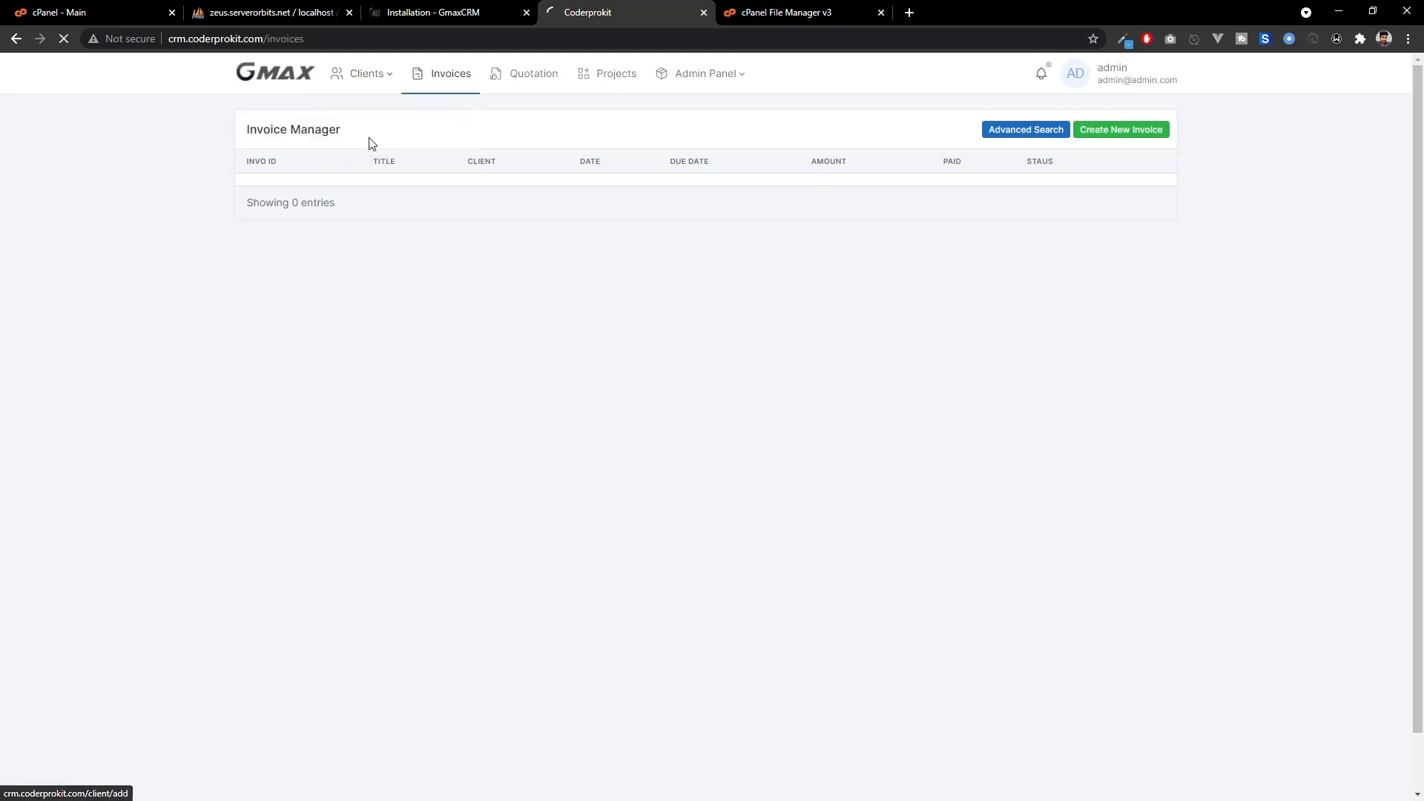
click(420, 181)
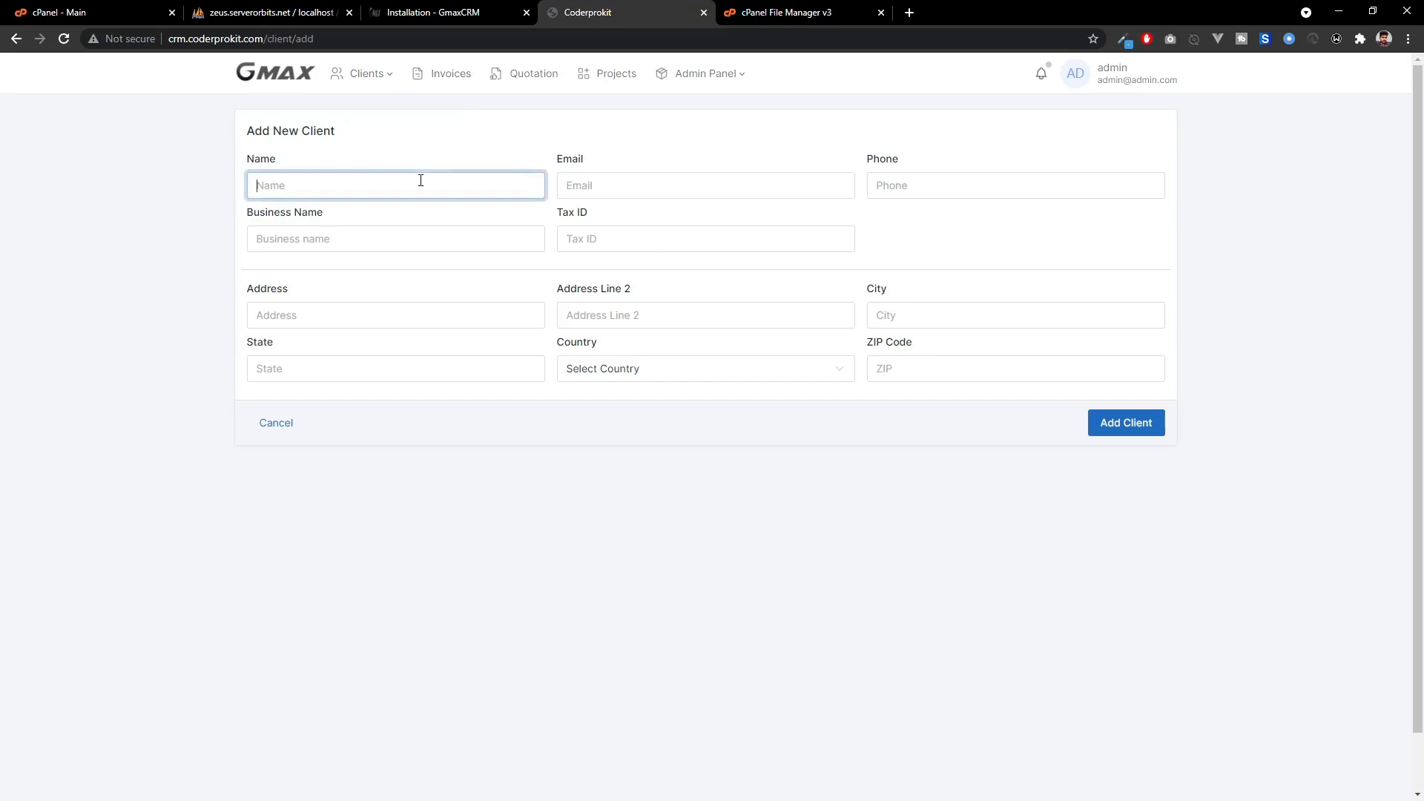
text(Thomas)
key(Tab)
key(Tab)
key(Tab)
text(Apple)
key(Tab)
text(1231441)
key(Tab)
text(Apple Systems)
key(Tab)
Fill in the client's street address, city, state, country India and ZIP, then add the client.
drag(338, 315, 157, 319)
key(BackSpace)
text(24/7 Office Building)
key(Tab)
text(D)
key(BackSpace)
text(4)
key(BackSpace)
text(Kuravilangad)
key(Tab)
text(Kottayam)
key(Tab)
text(Kerala)
key(Tab)
click(677, 369)
click(675, 442)
text(686612)
click(1151, 423)
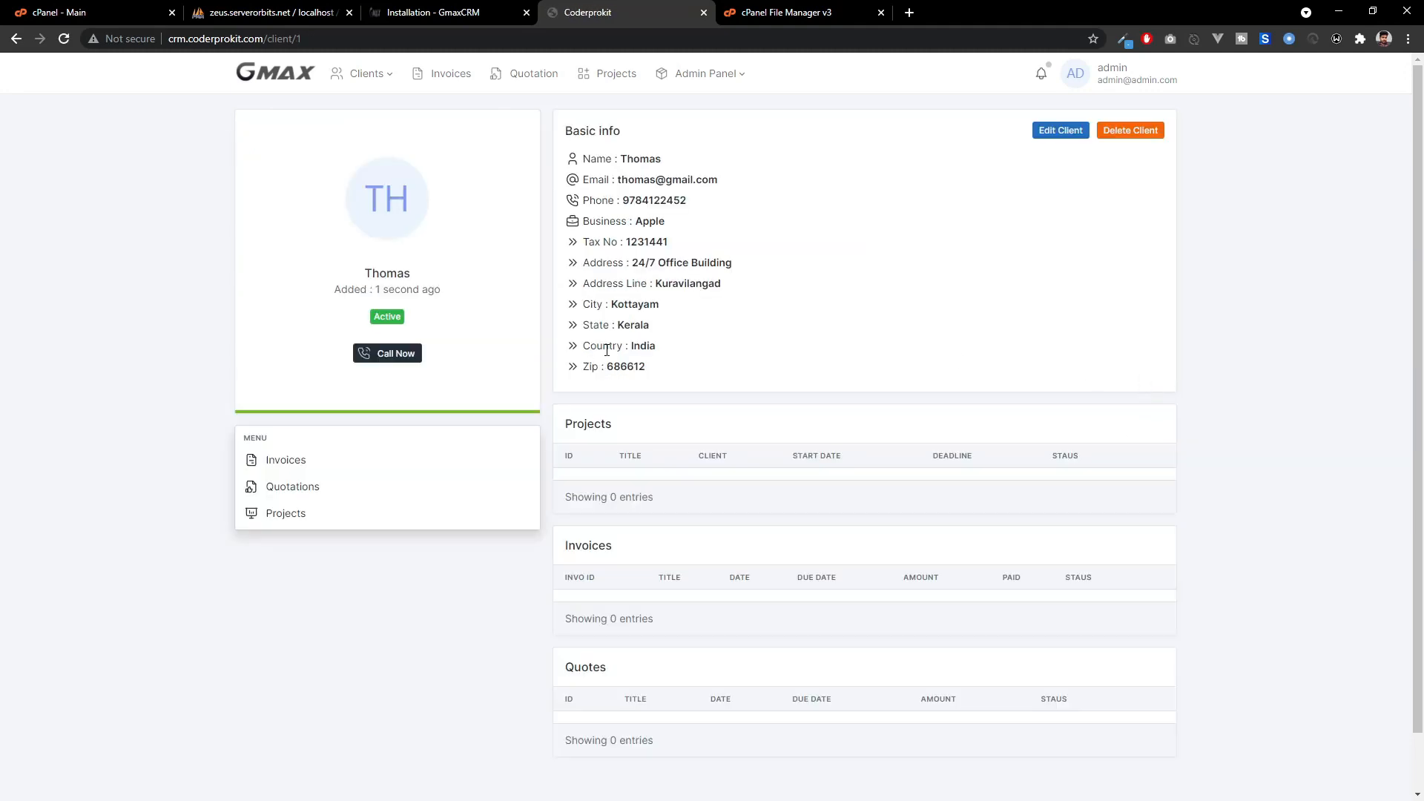
Check the new client entry, then return to the Invoices list.
scroll(607, 349, down, 2)
scroll(593, 357, up, 2)
click(457, 80)
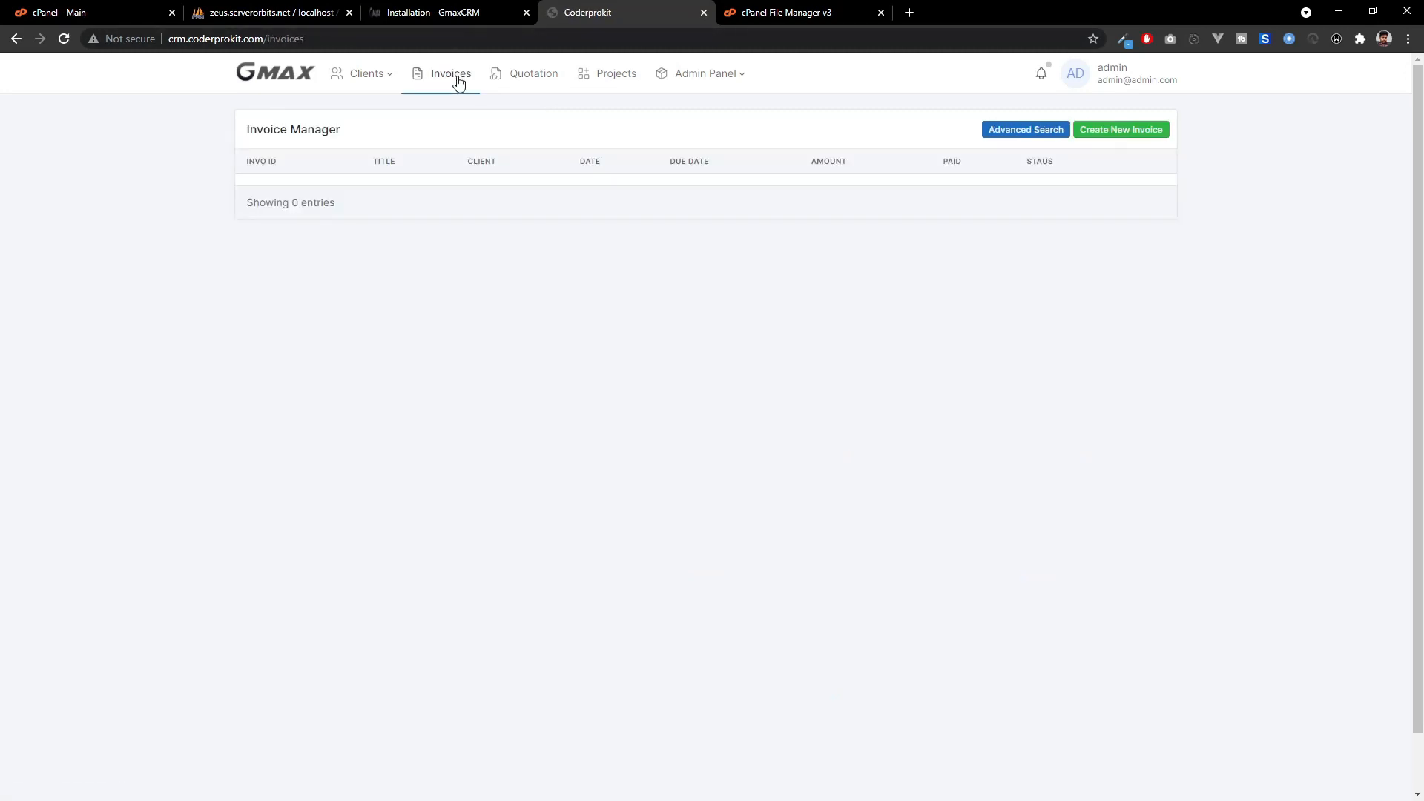
Create invoice #1 titled 'Web Development', selecting the existing client in the dialog.
click(1130, 141)
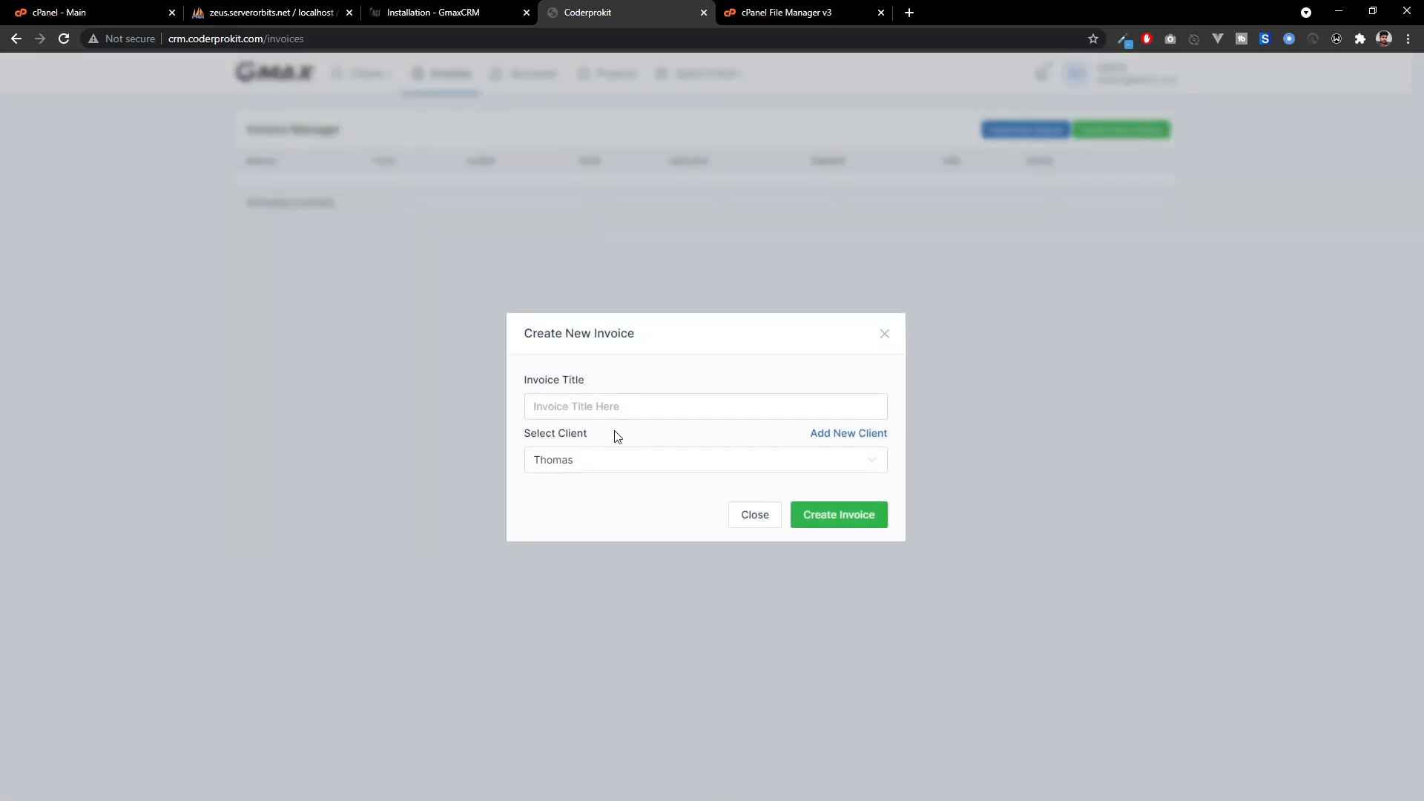
click(597, 409)
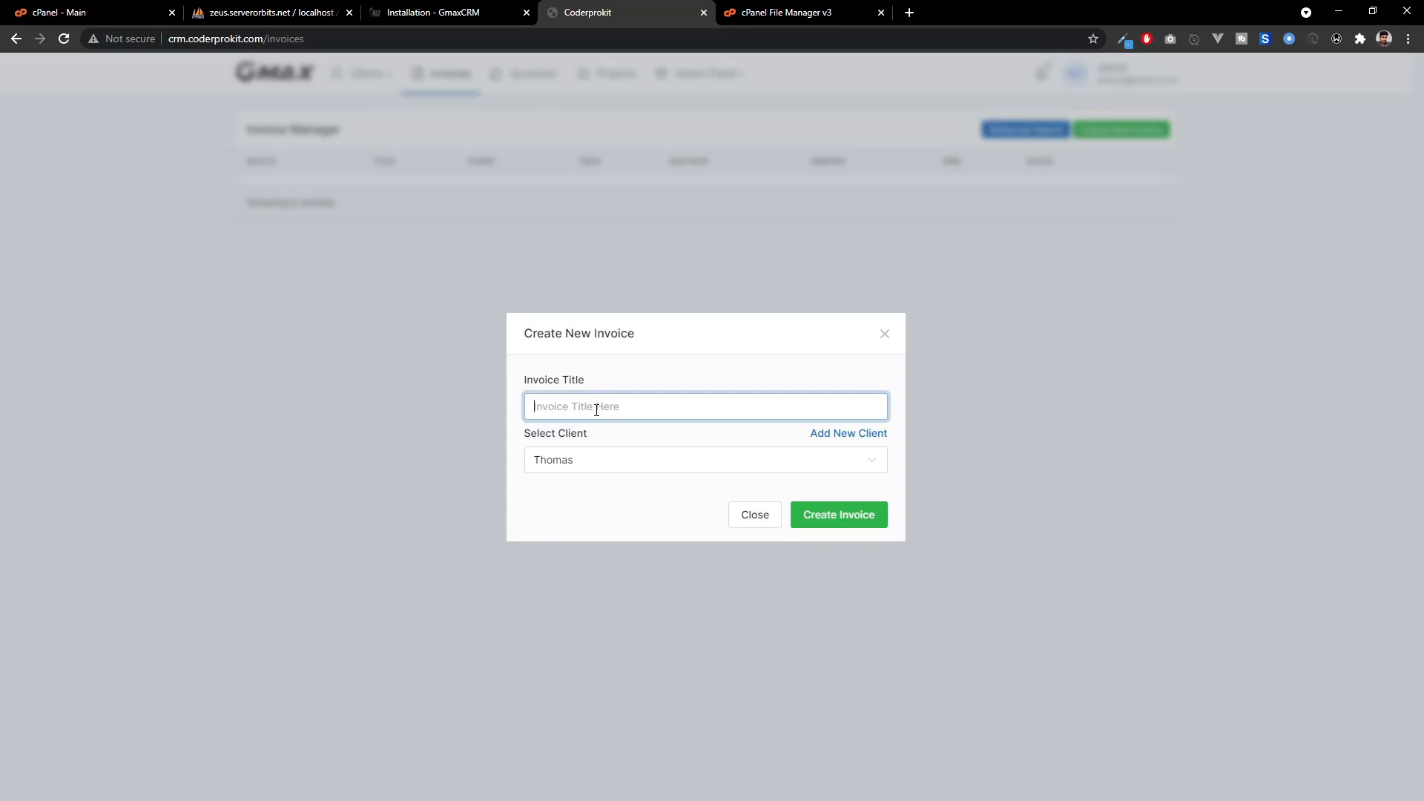
text(Web Development)
click(617, 465)
click(618, 465)
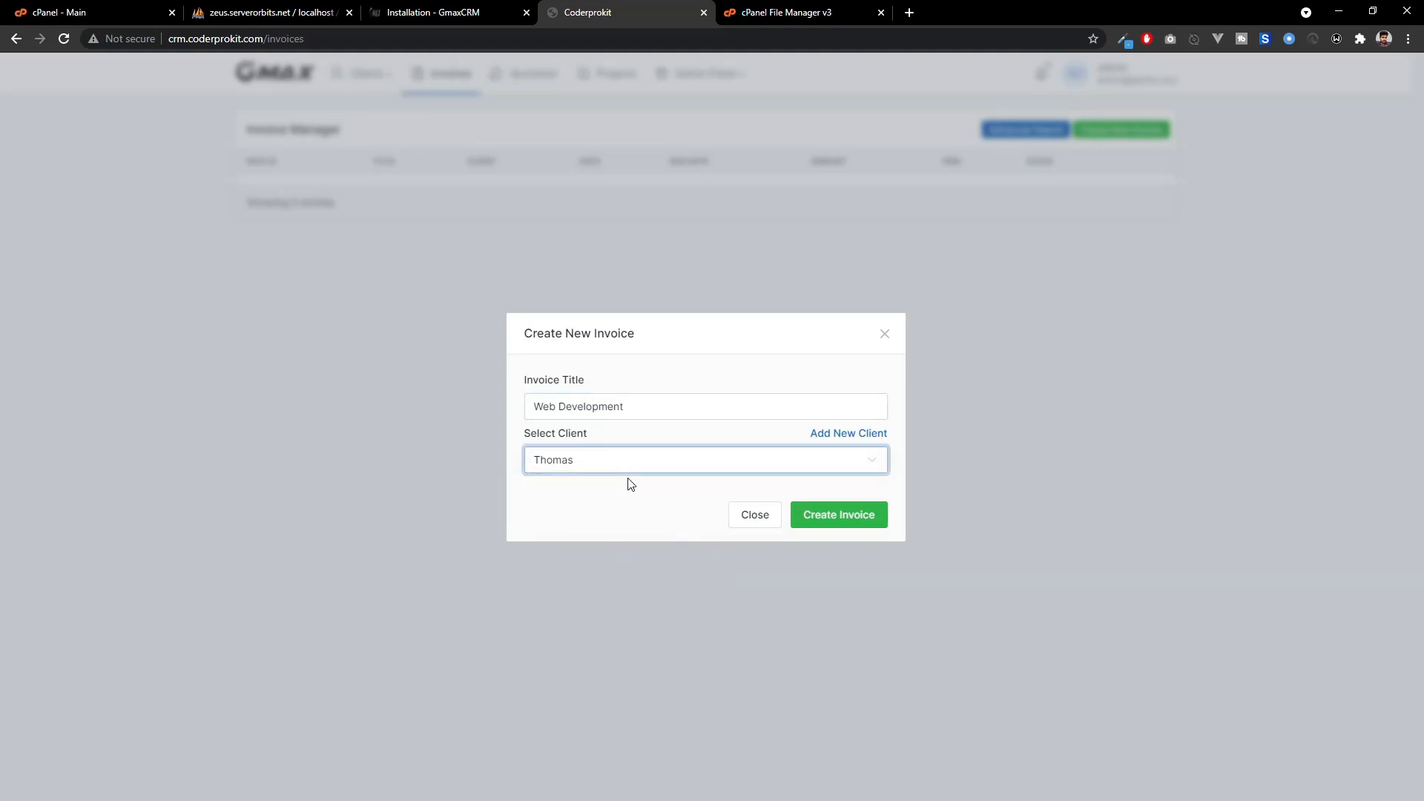
click(831, 520)
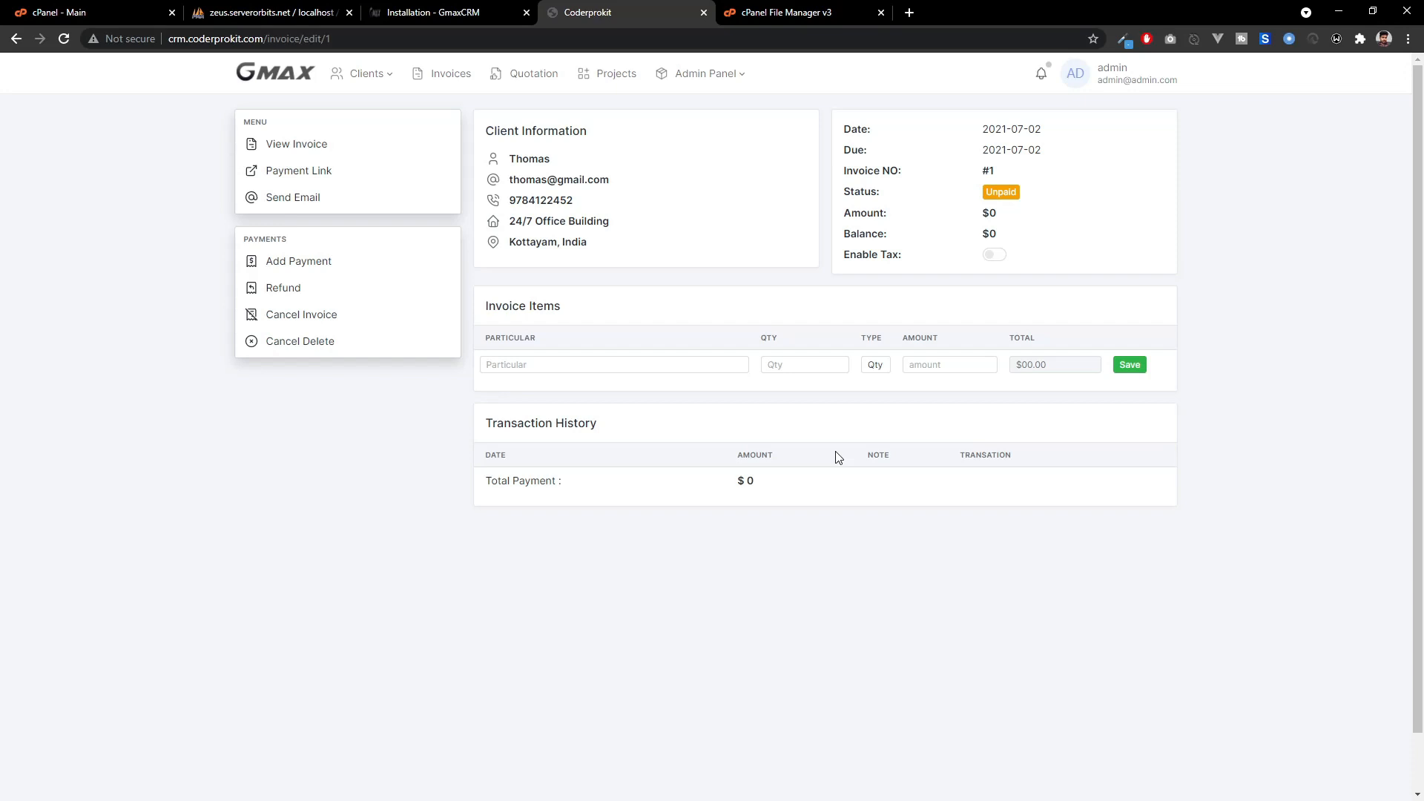
Add and save item 'web designing': quantity 1 Nos, amount 15000.
click(635, 373)
text(web designing)
click(790, 366)
text(1)
click(873, 368)
click(876, 403)
click(949, 364)
text(15000)
click(1130, 365)
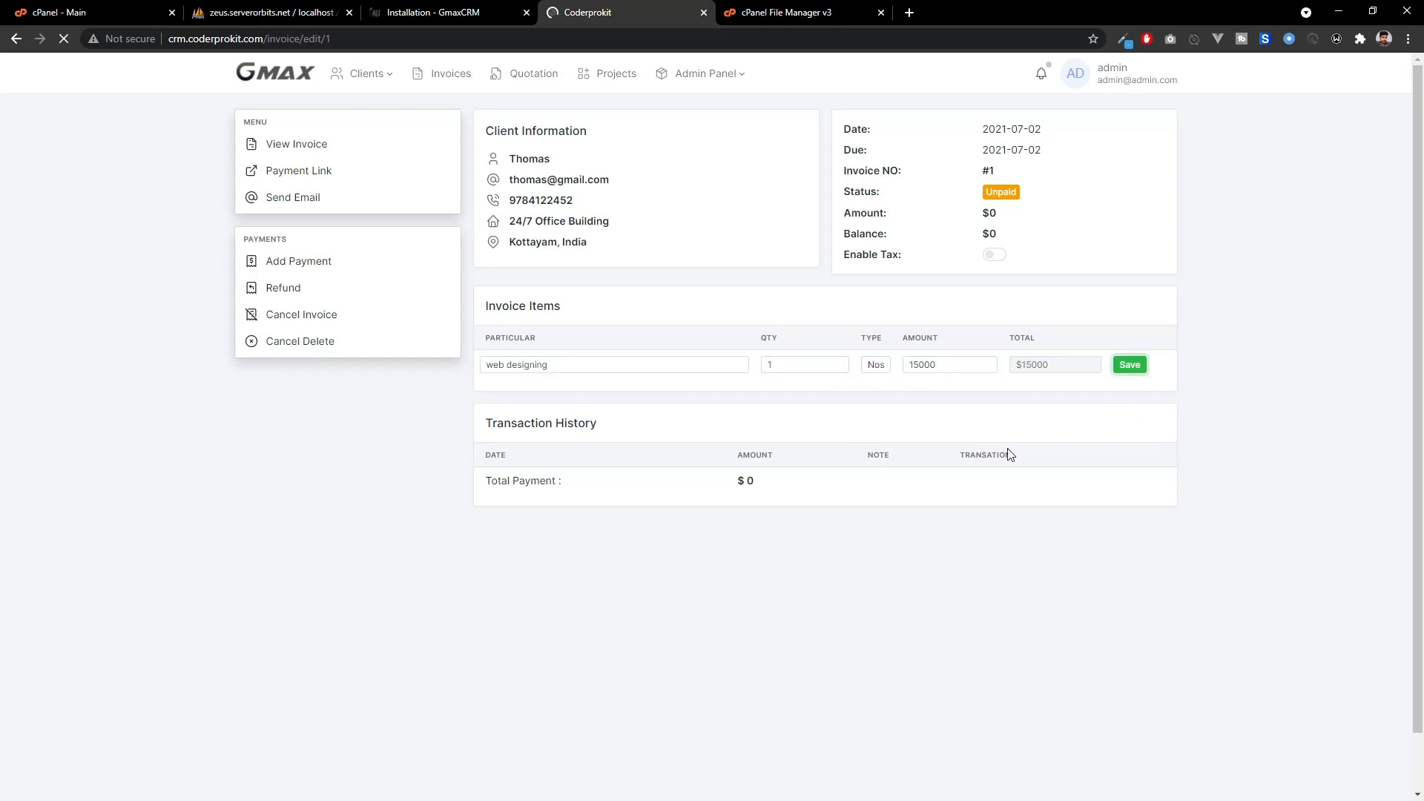
Add and save item 'domain registration (abc.com)': quantity 1, amount 15.
click(629, 394)
text(domain registration)
key(Tab)
text(1)
click(628, 395)
text((abc.com))
click(916, 397)
text(15)
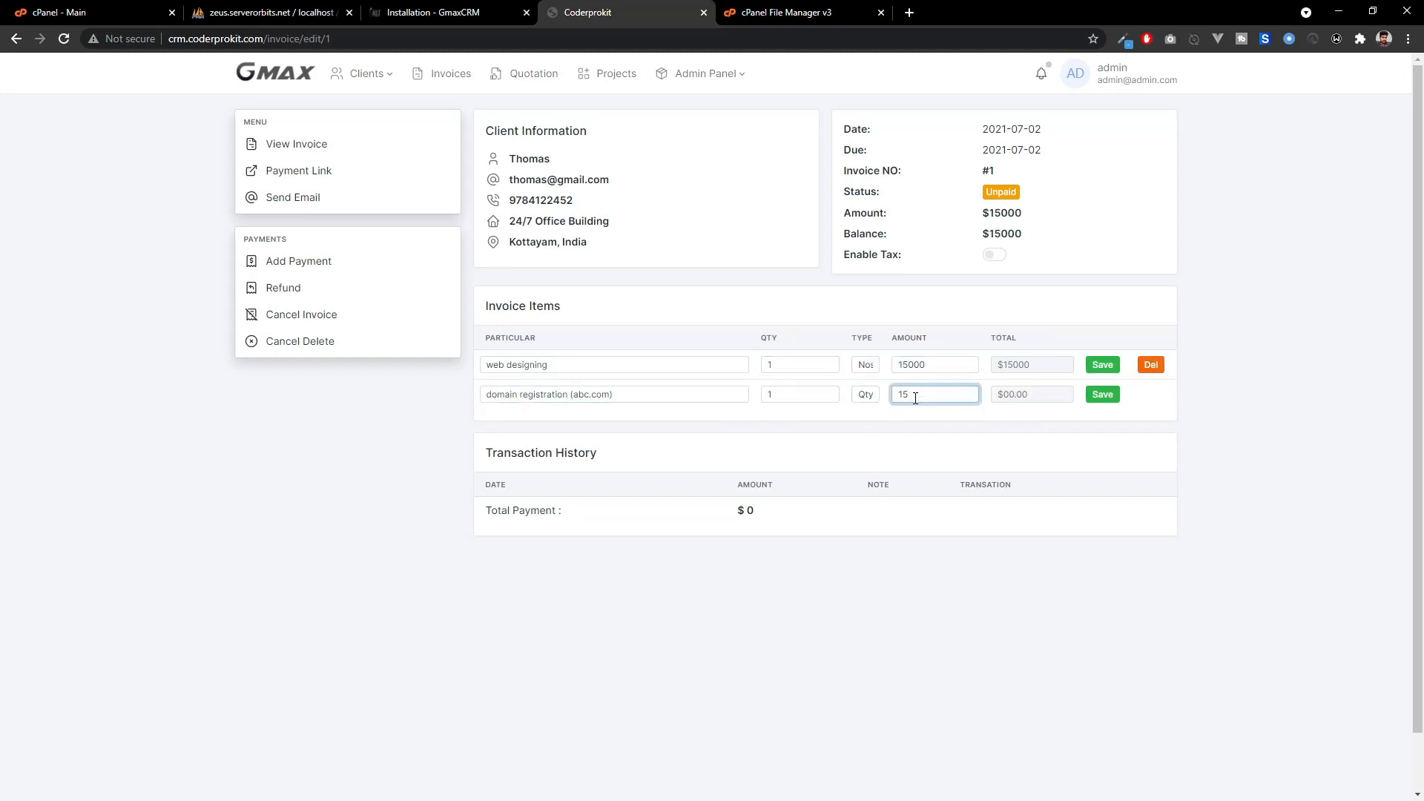
click(1103, 395)
Enter the third item 'web hosting(abc.com)' with amount 150.
click(537, 425)
text(web hosting(ab))
text(150)
click(1102, 424)
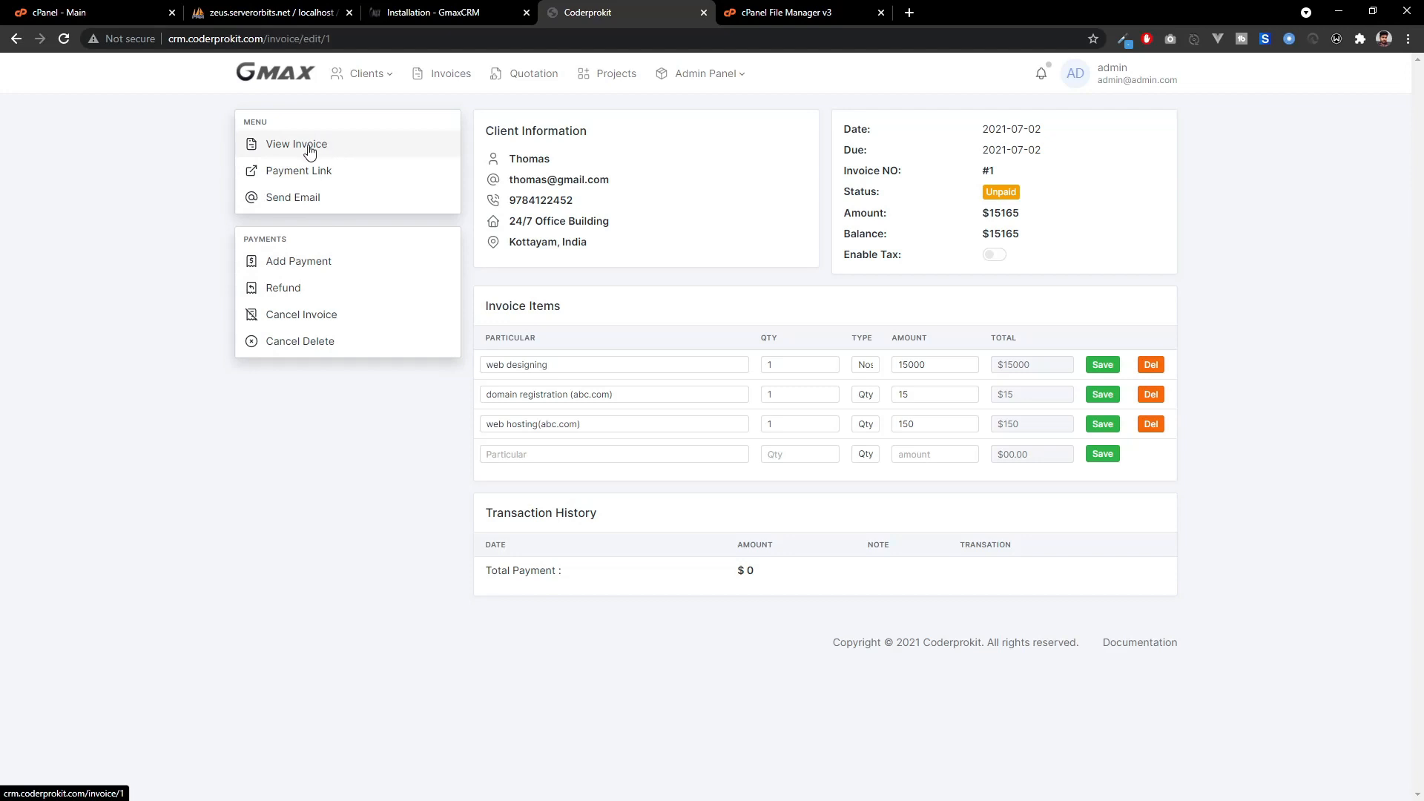
click(383, 155)
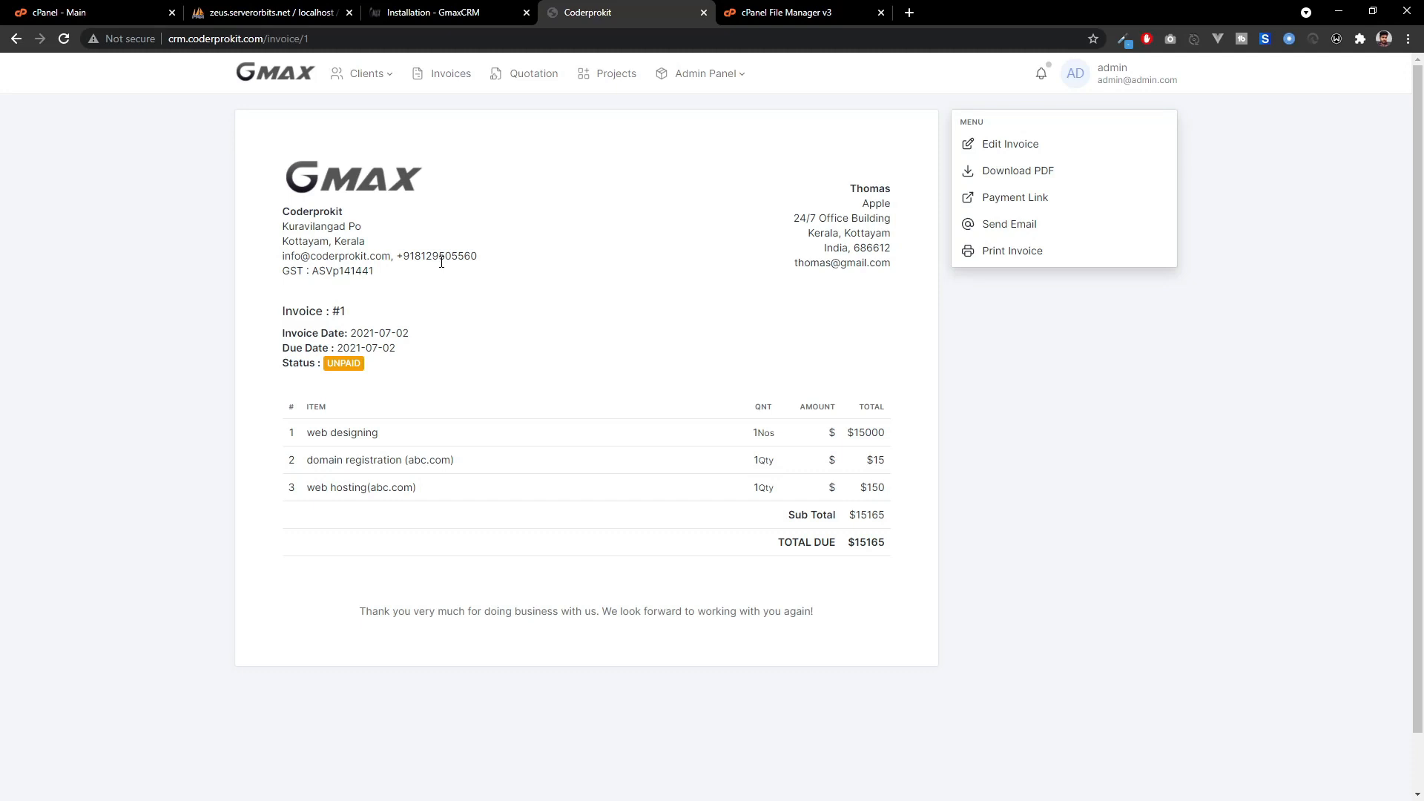
click(15, 38)
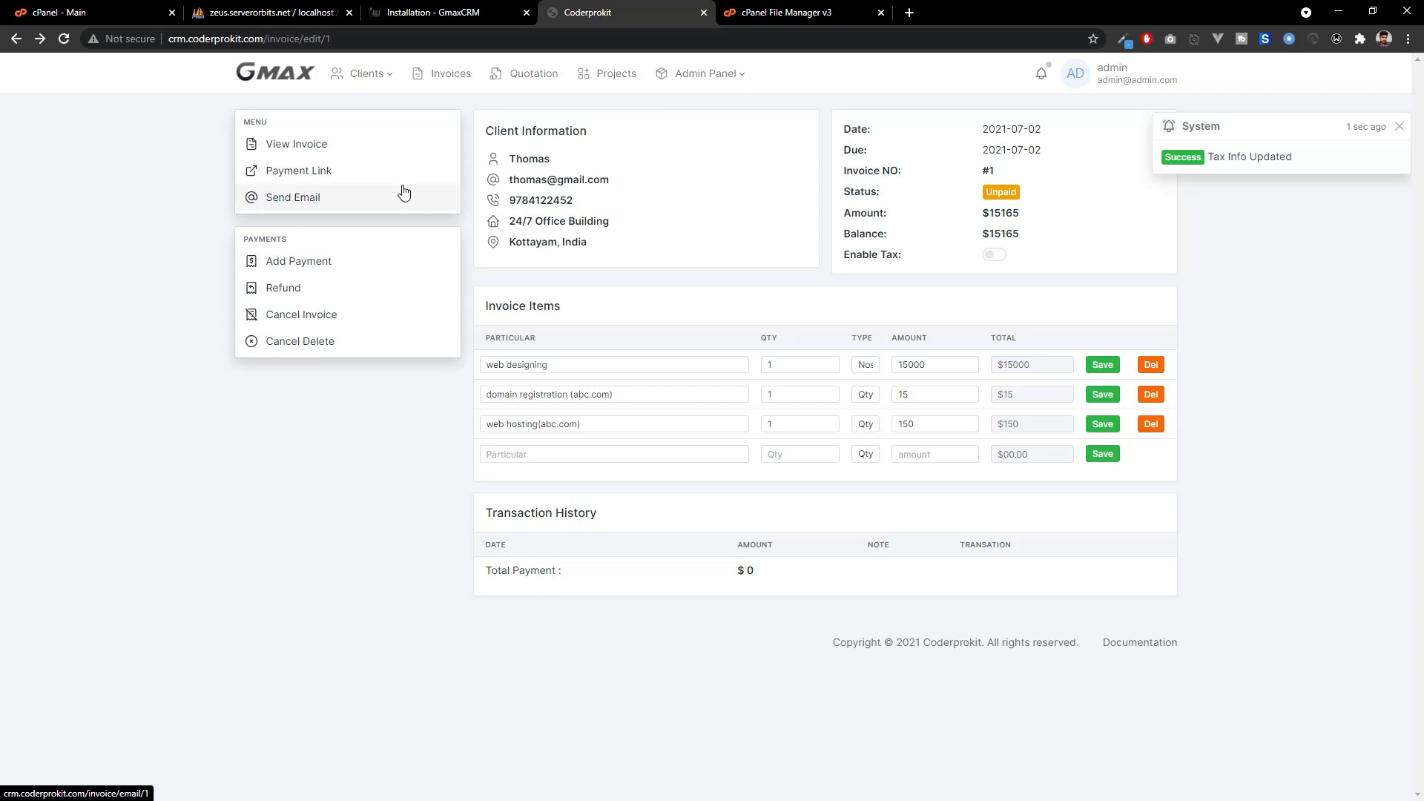
Copy invoice #1's payment link and load it in a new browser tab.
click(344, 172)
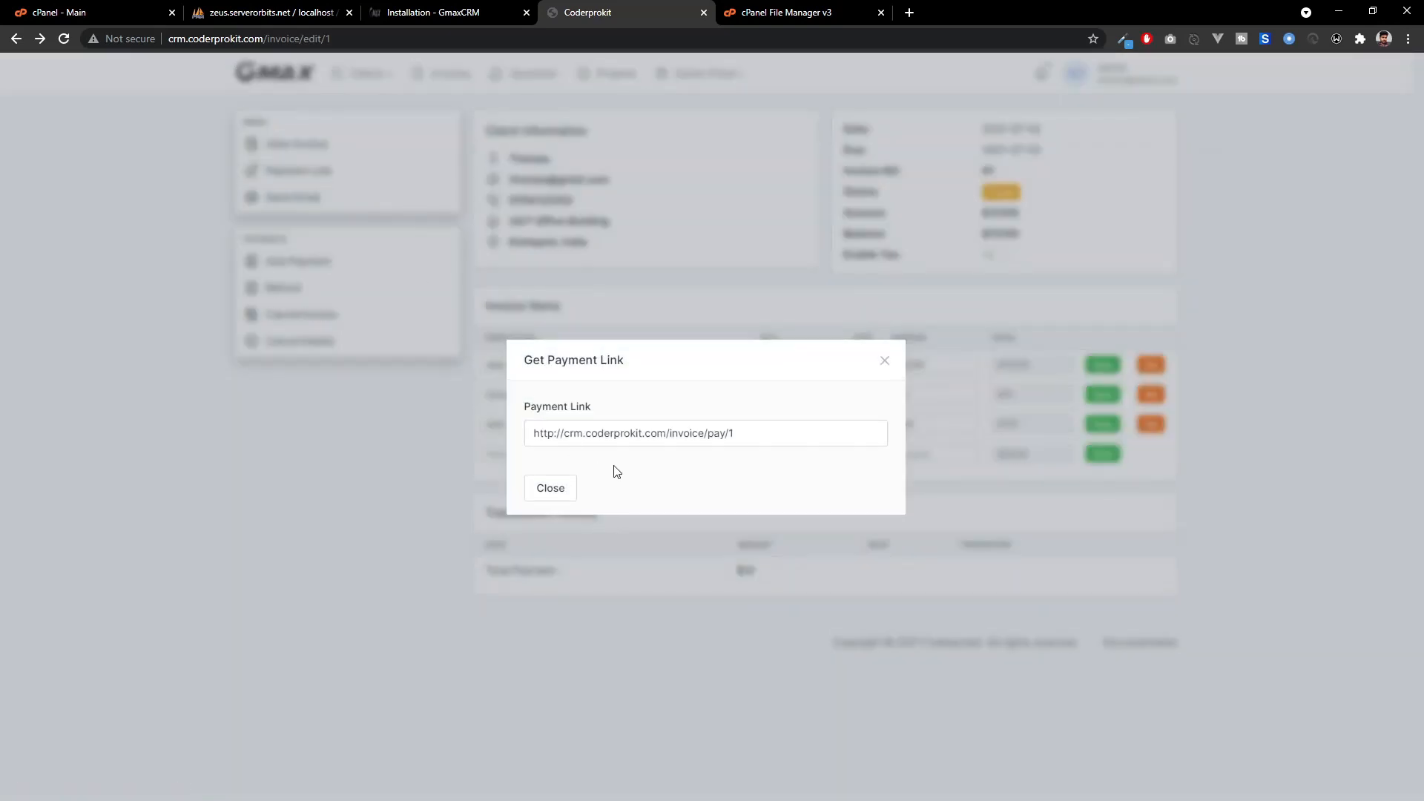
drag(767, 436, 411, 440)
key(ctrl+c)
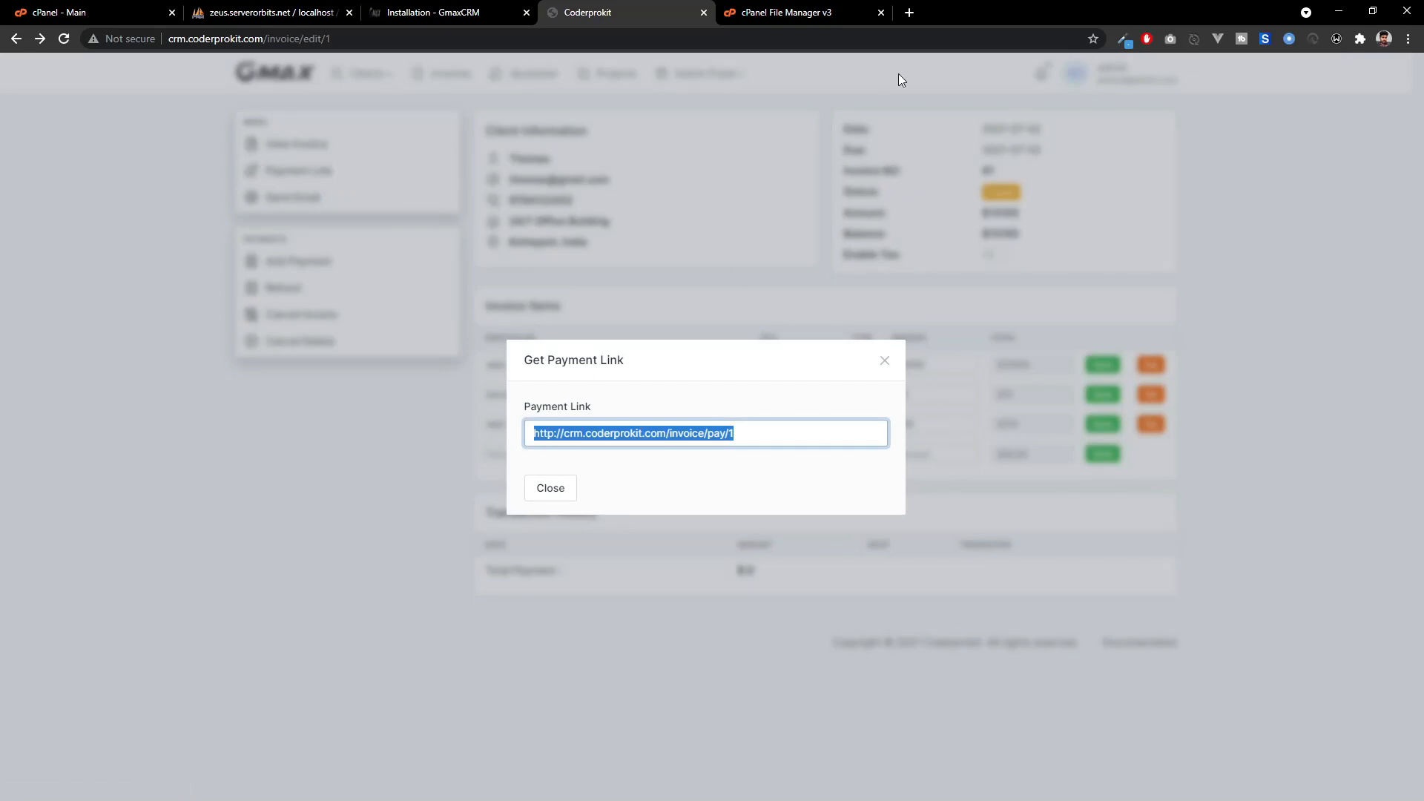
click(911, 16)
key(ctrl+v)
key(Return)
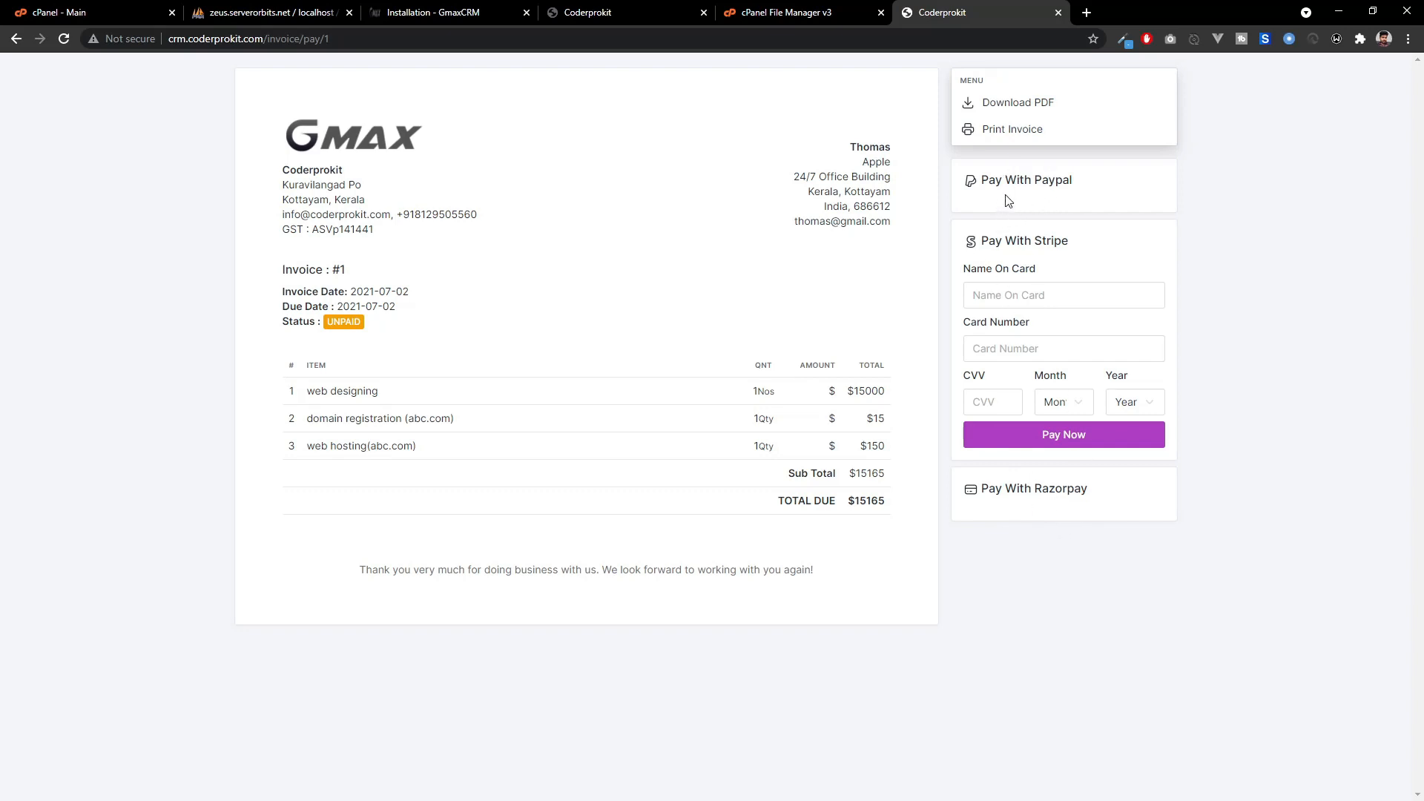
click(621, 7)
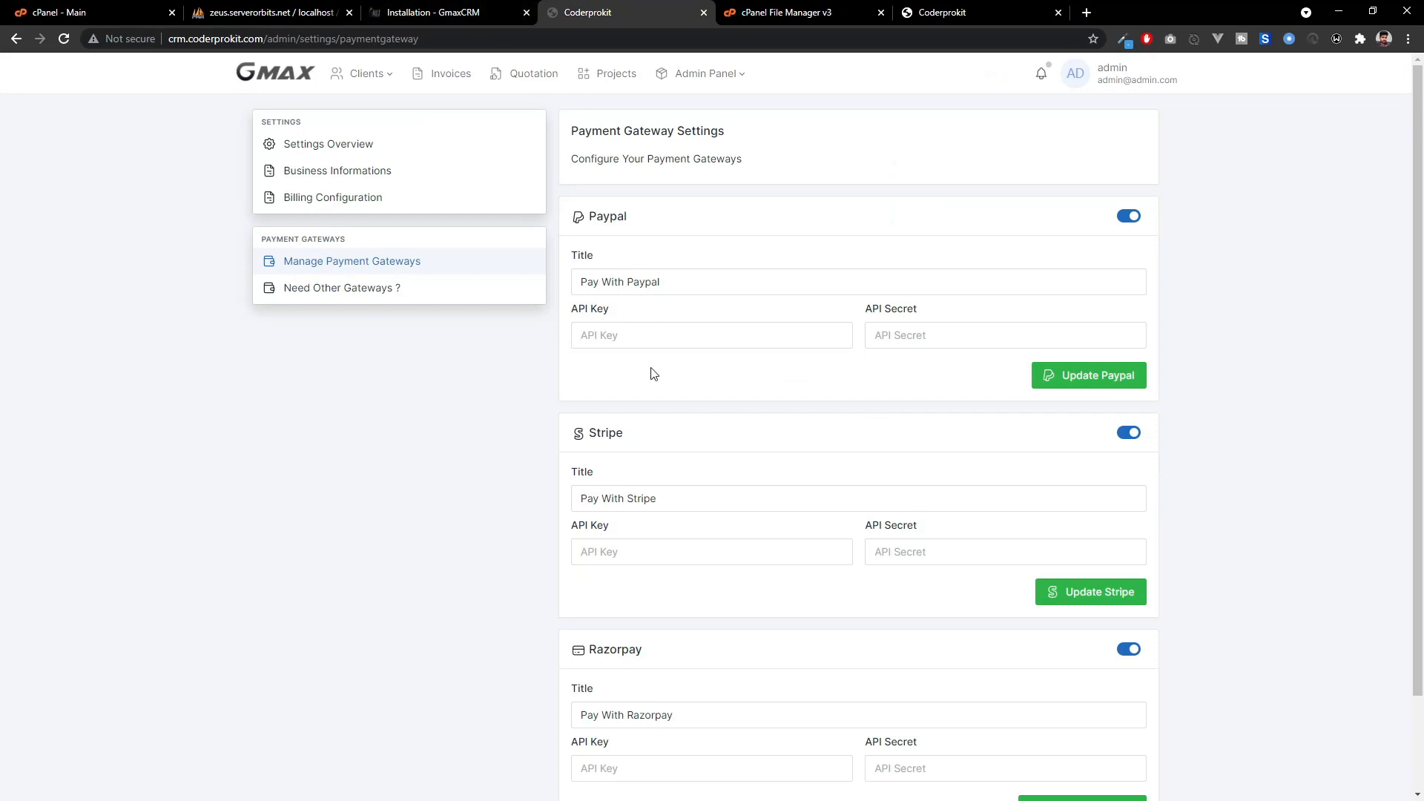
Paste the PayPal API key into the Paypal gateway settings and update them.
scroll(906, 511, down, 1)
scroll(900, 500, up, 1)
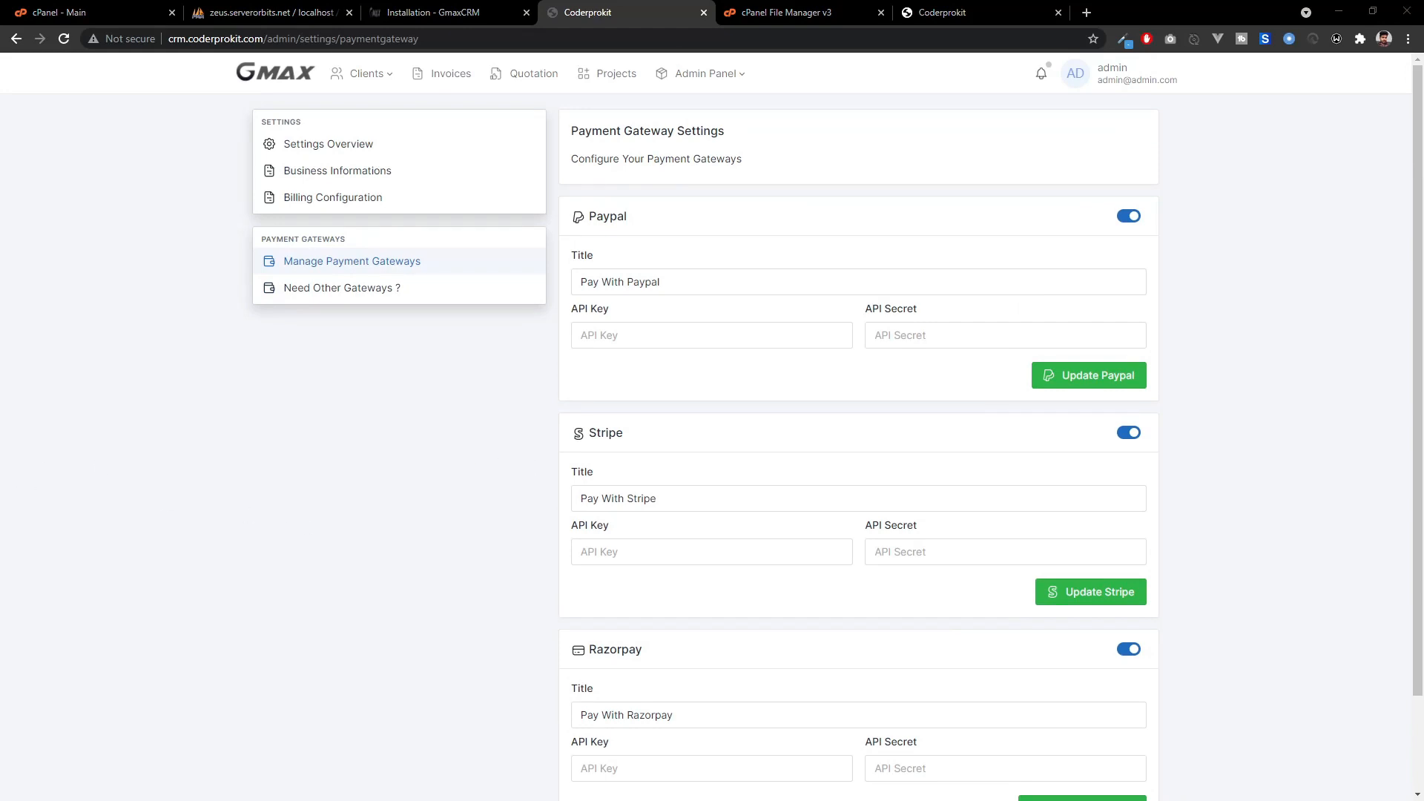
click(782, 335)
key(ctrl+v)
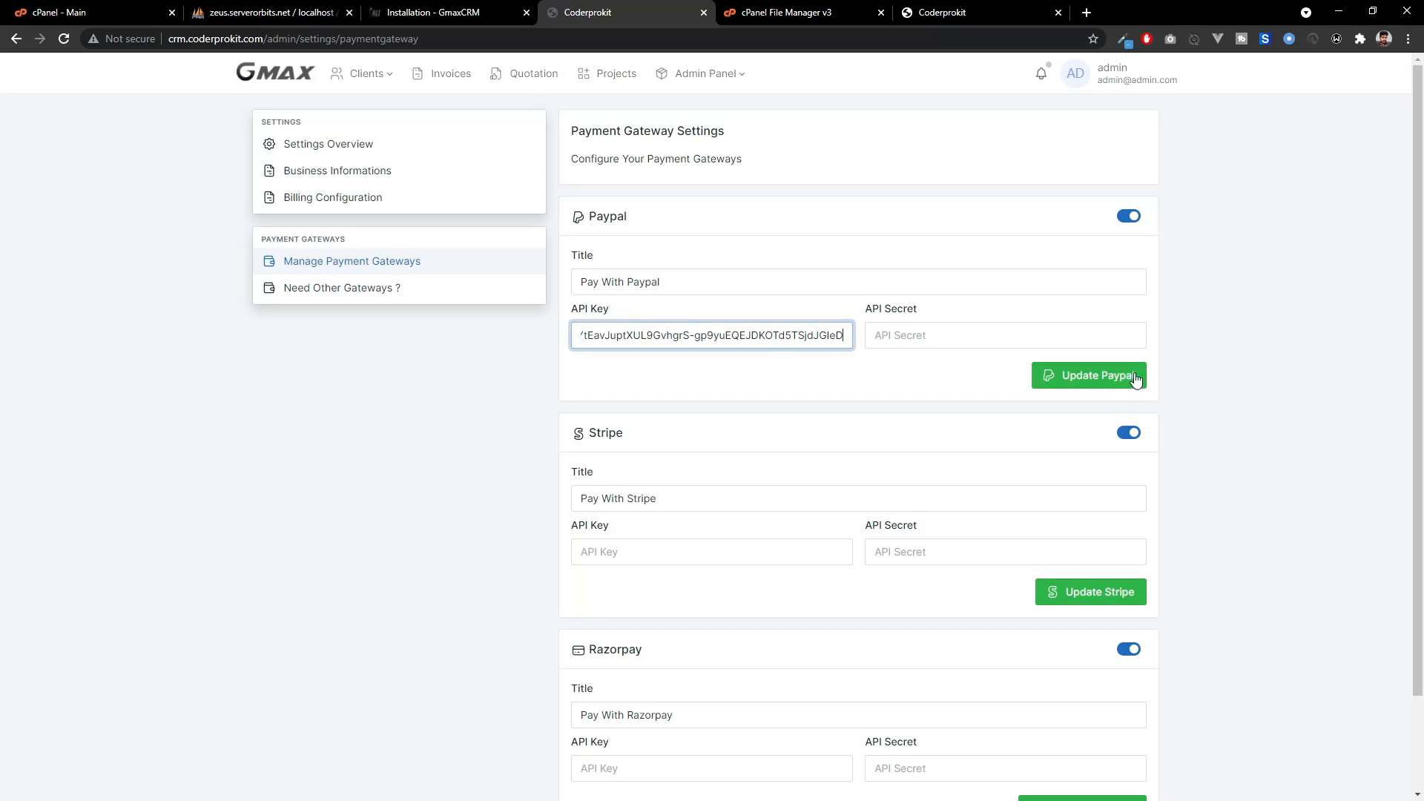
click(591, 354)
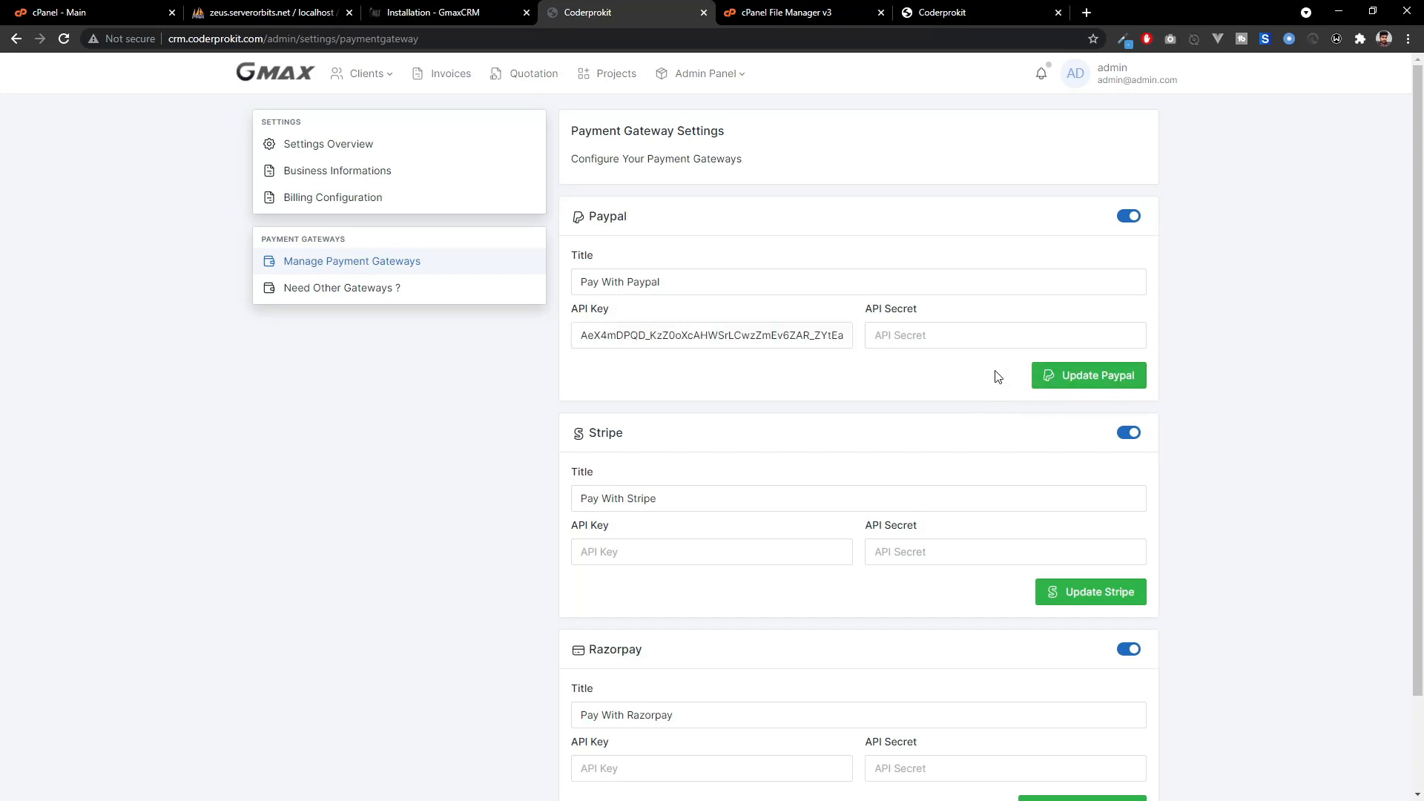
click(1061, 377)
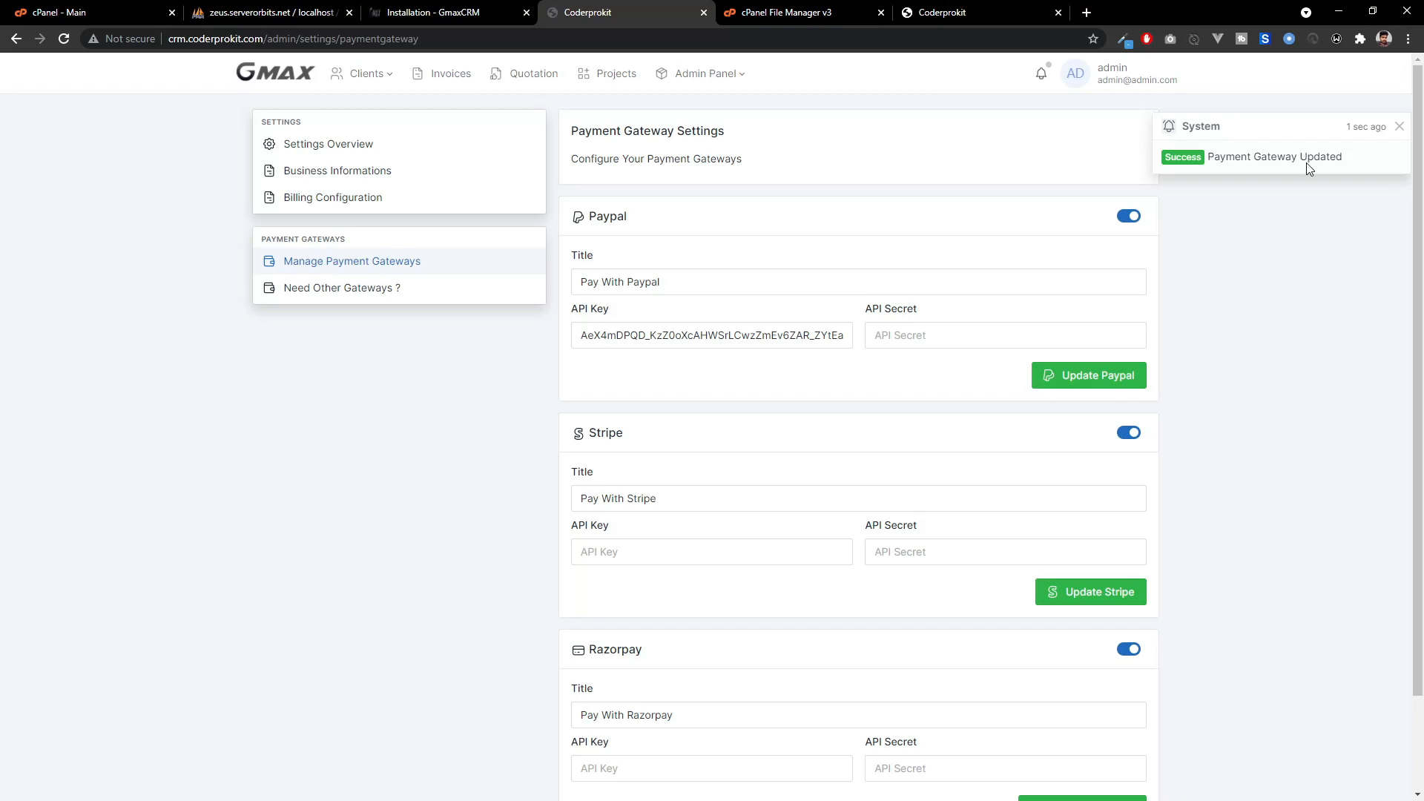
click(965, 12)
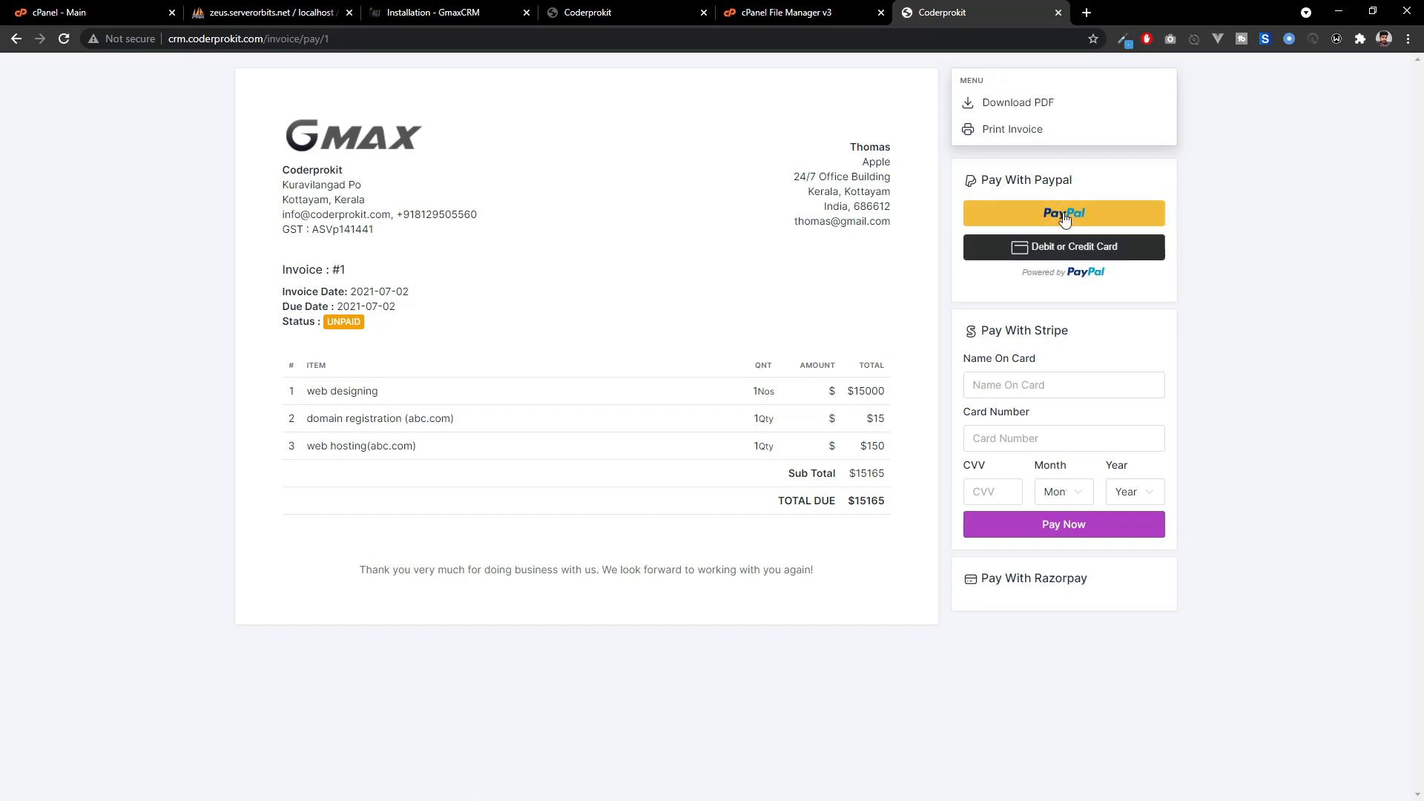
Switch the PayPal gateway off, check the pay page without it, then switch PayPal back on.
click(720, 9)
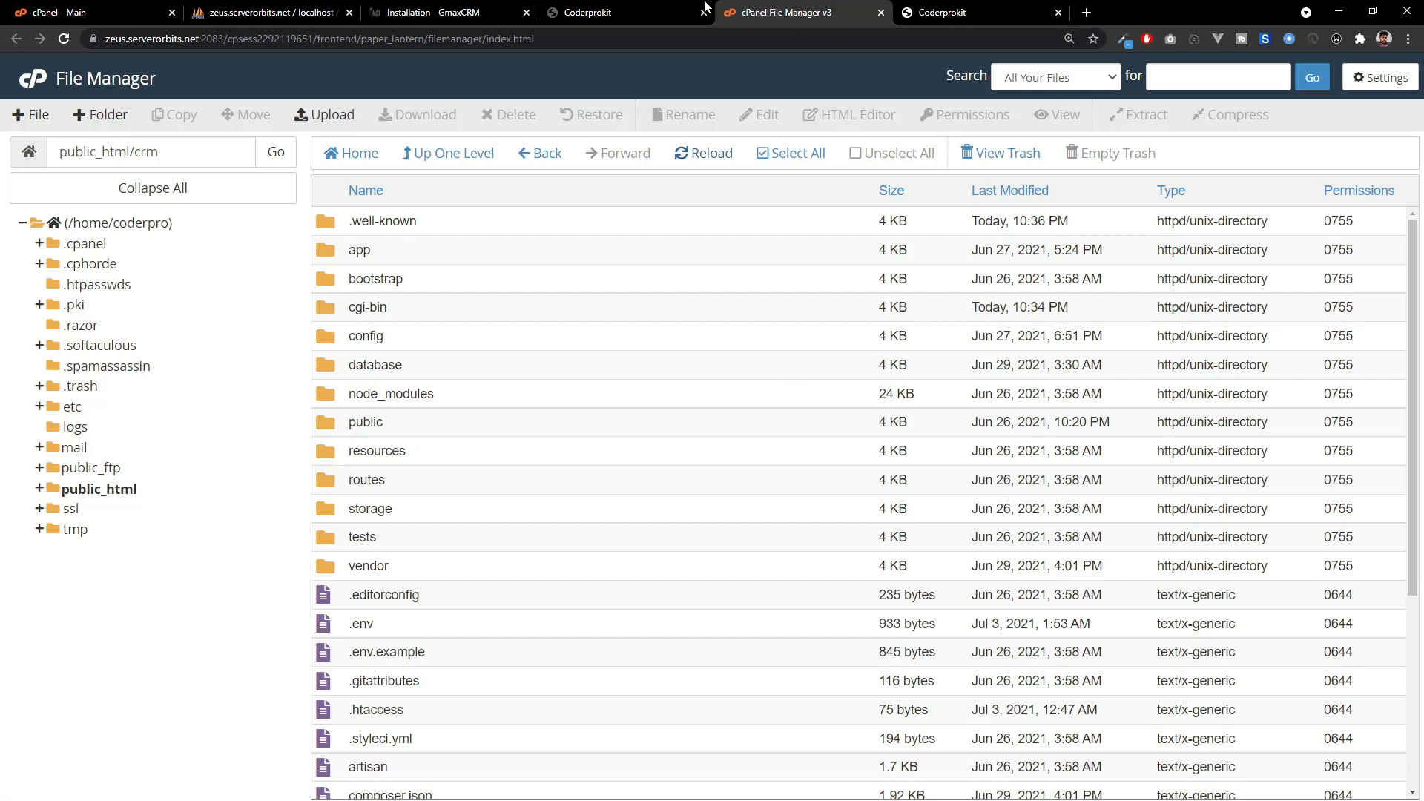
click(701, 9)
click(1128, 216)
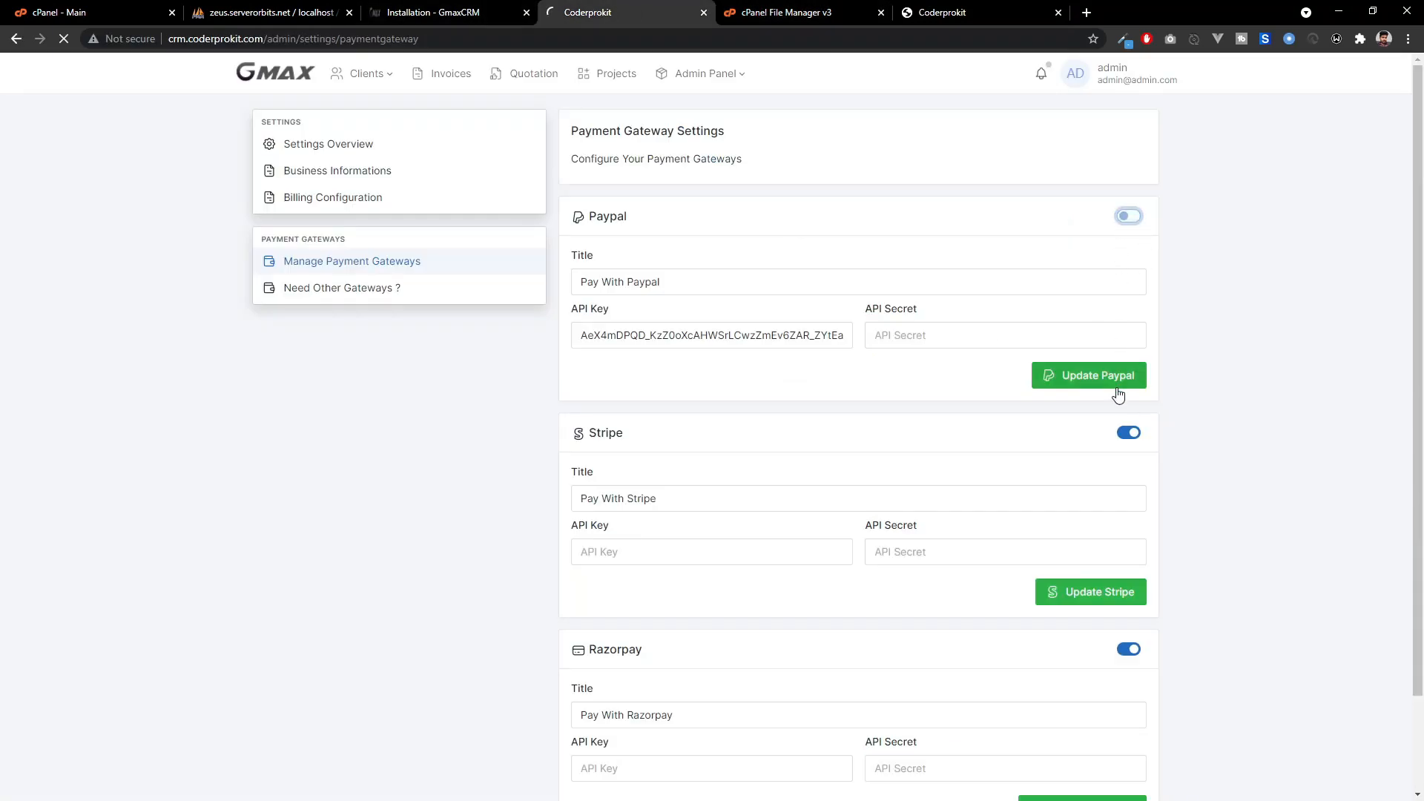
click(983, 10)
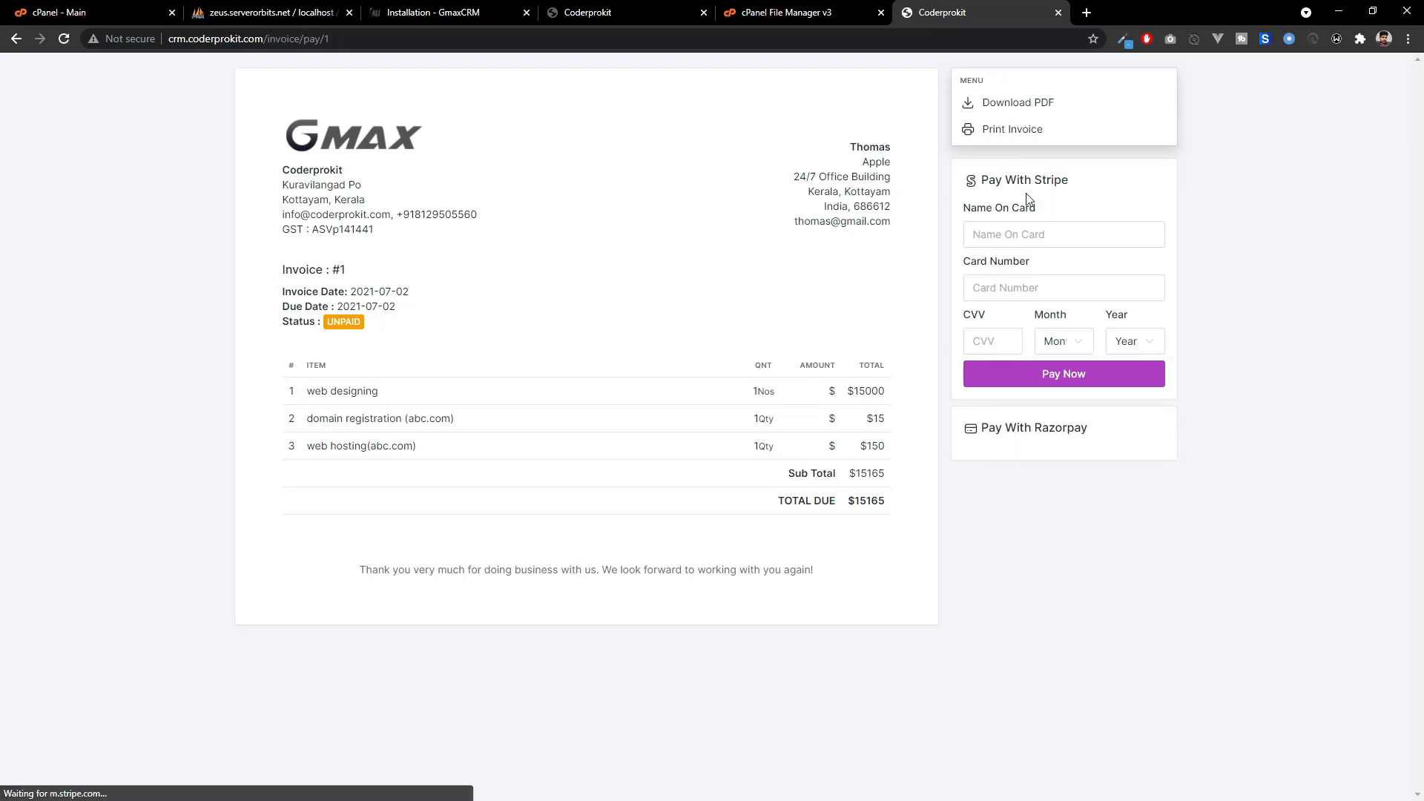
key(ctrl+shift+Tab)
key(ctrl+shift+Tab)
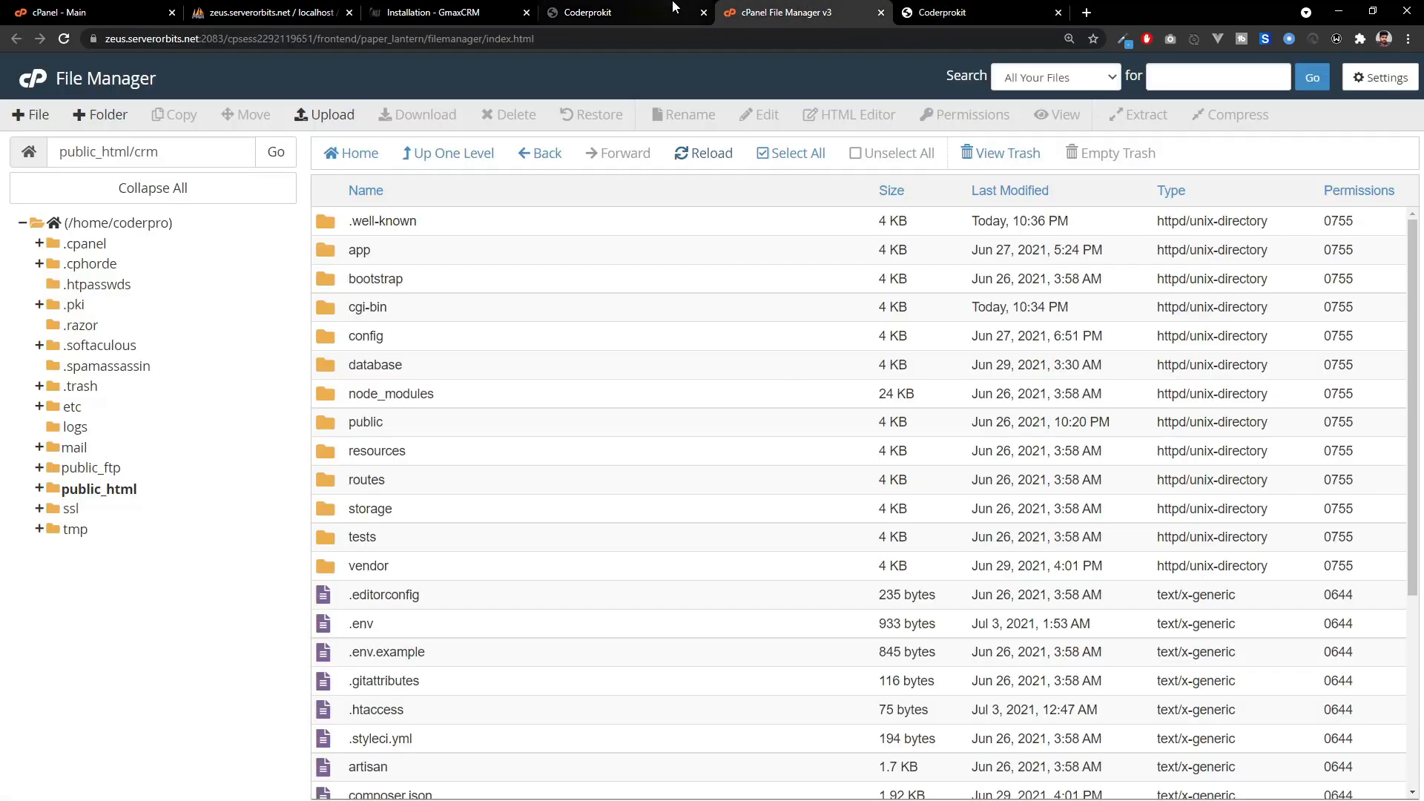
click(1128, 217)
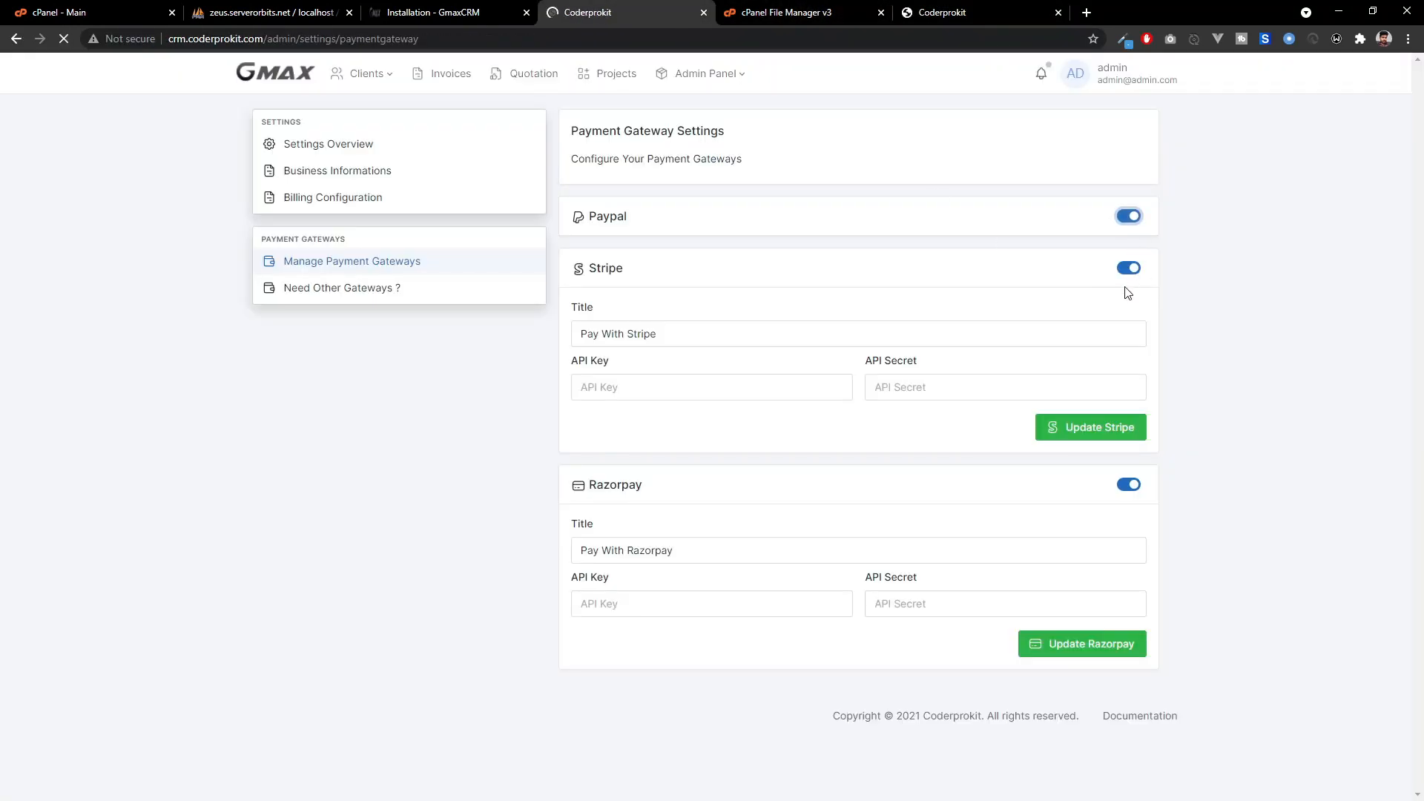
Paste the Razorpay API key and secret and update the Razorpay settings.
scroll(790, 490, down, 2)
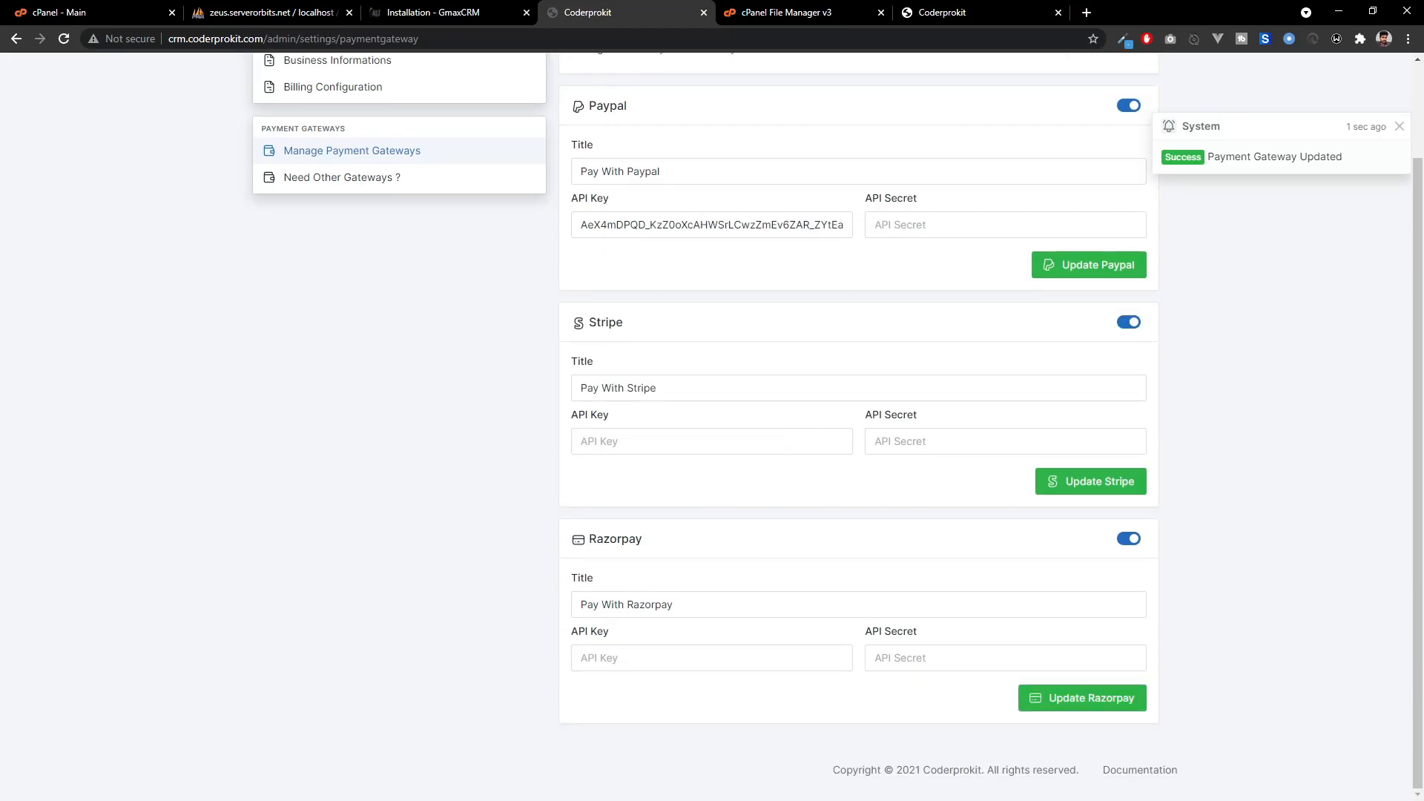
click(652, 663)
key(ctrl+v)
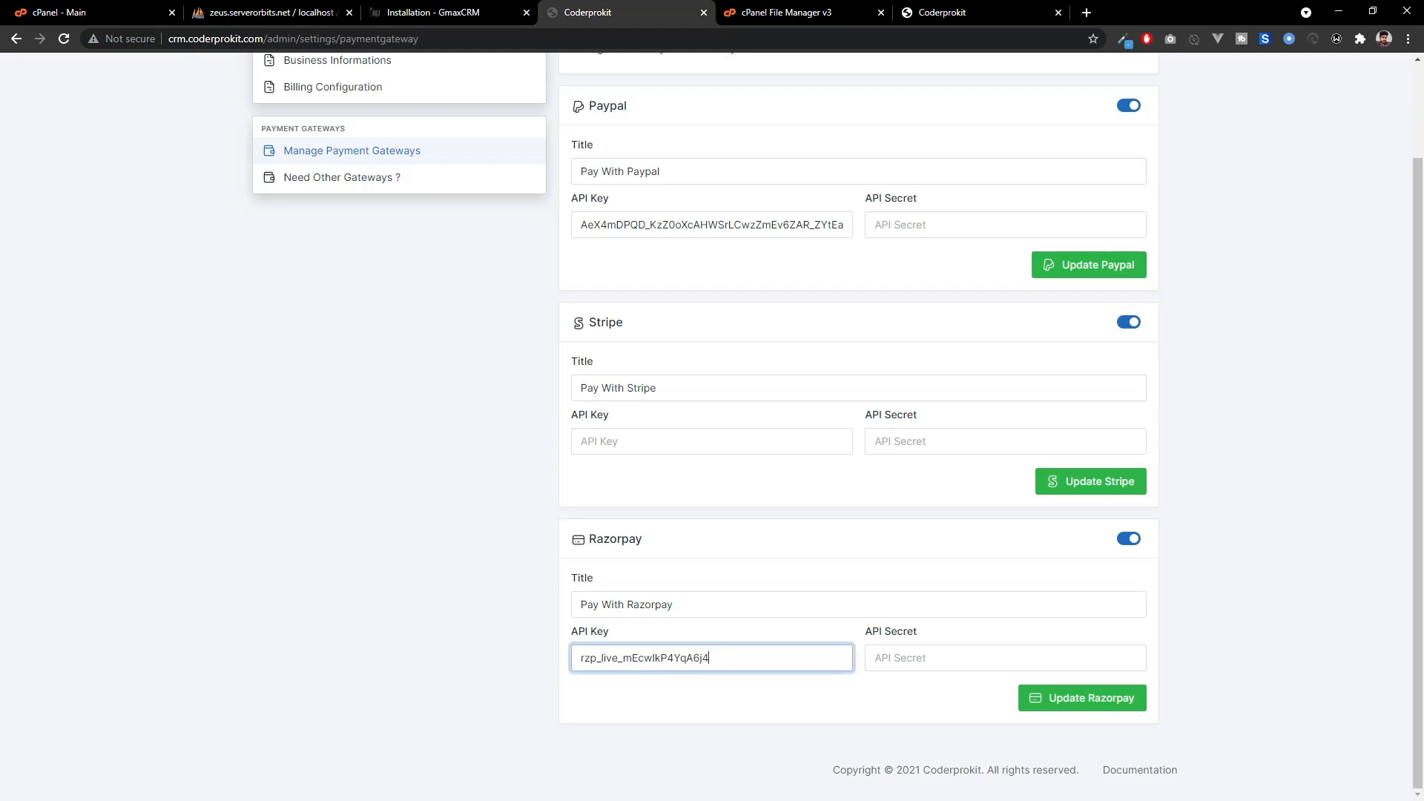
key(alt+Tab)
click(959, 664)
key(ctrl+v)
click(1076, 705)
Reload invoice #1's payment page to confirm it now offers Razorpay.
click(776, 13)
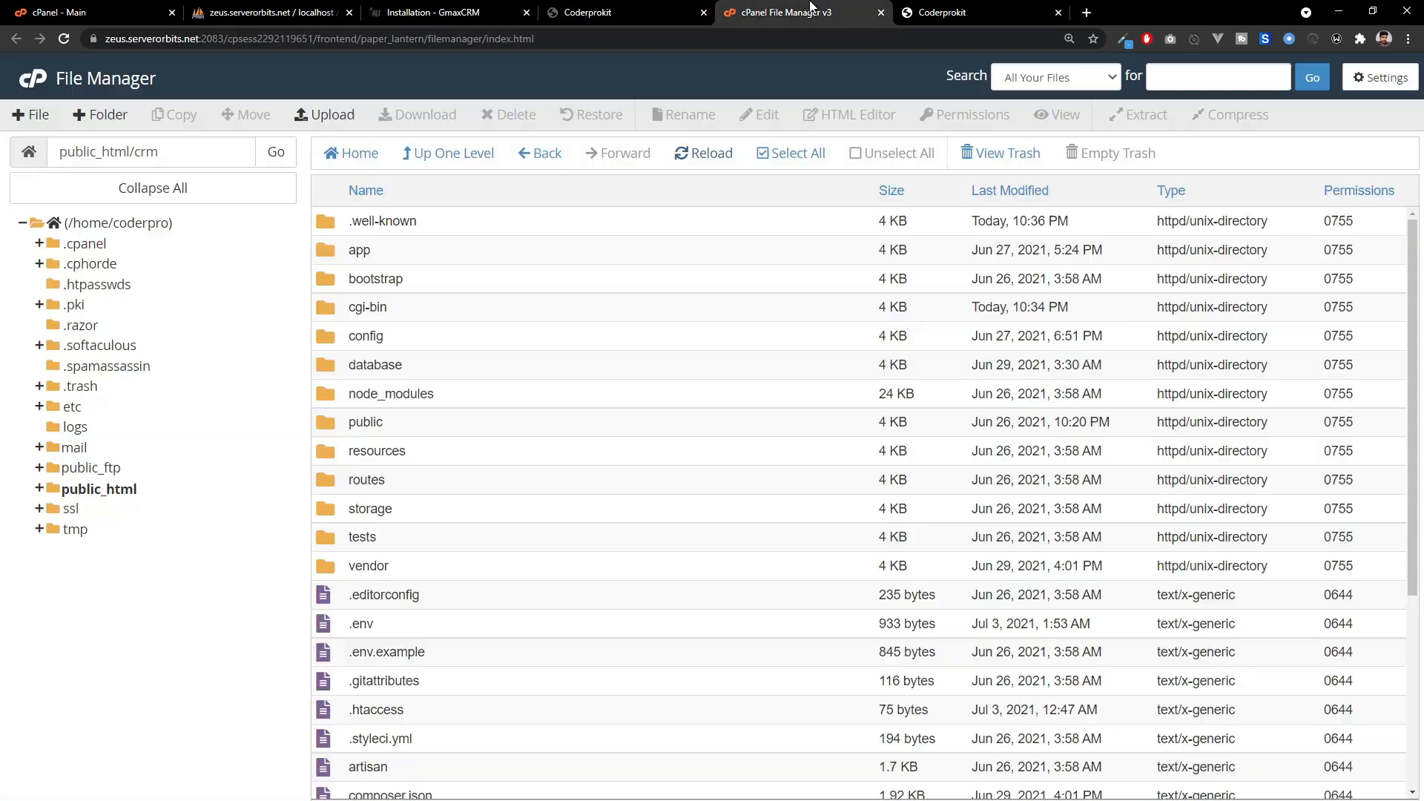
click(955, 7)
key(F5)
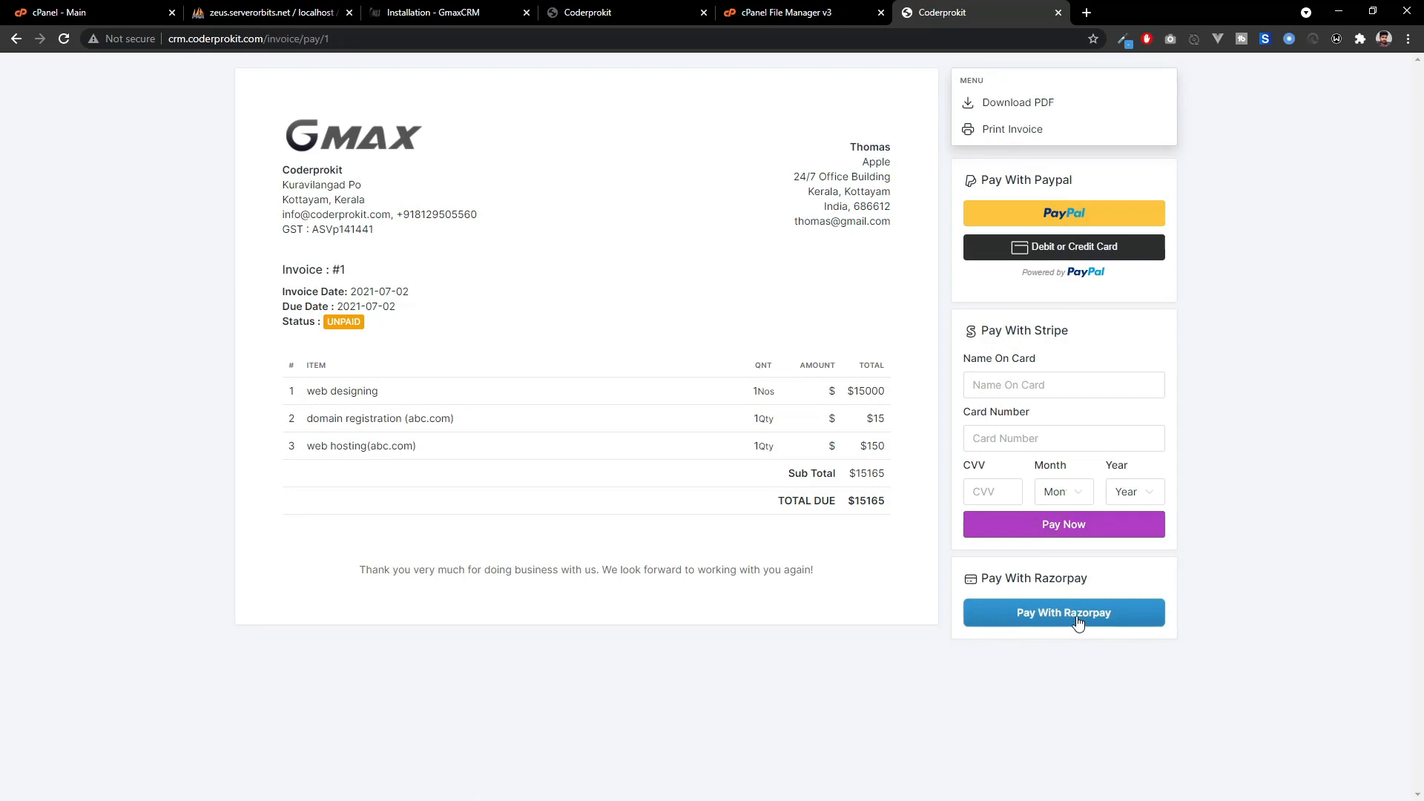
key(ctrl+4)
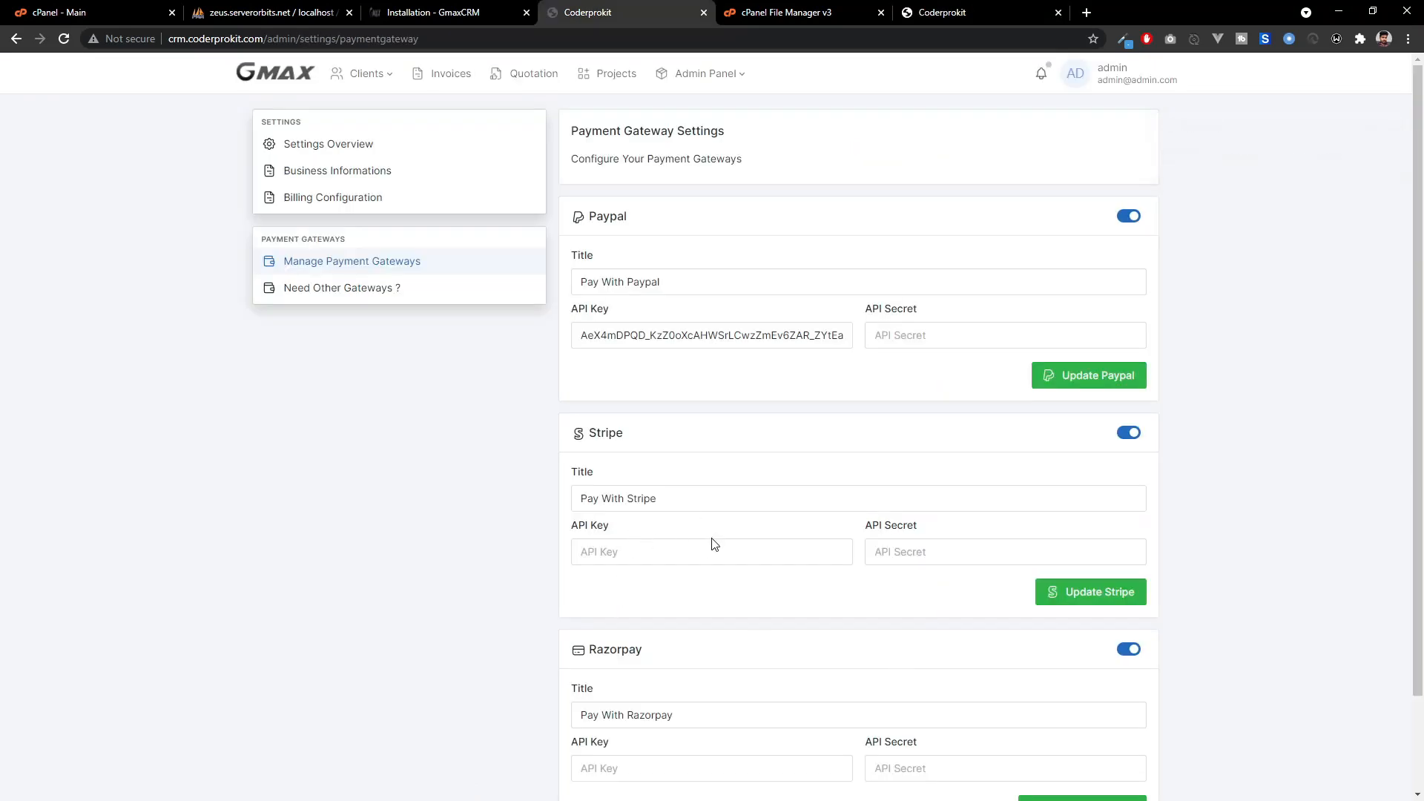
key(ctrl+6)
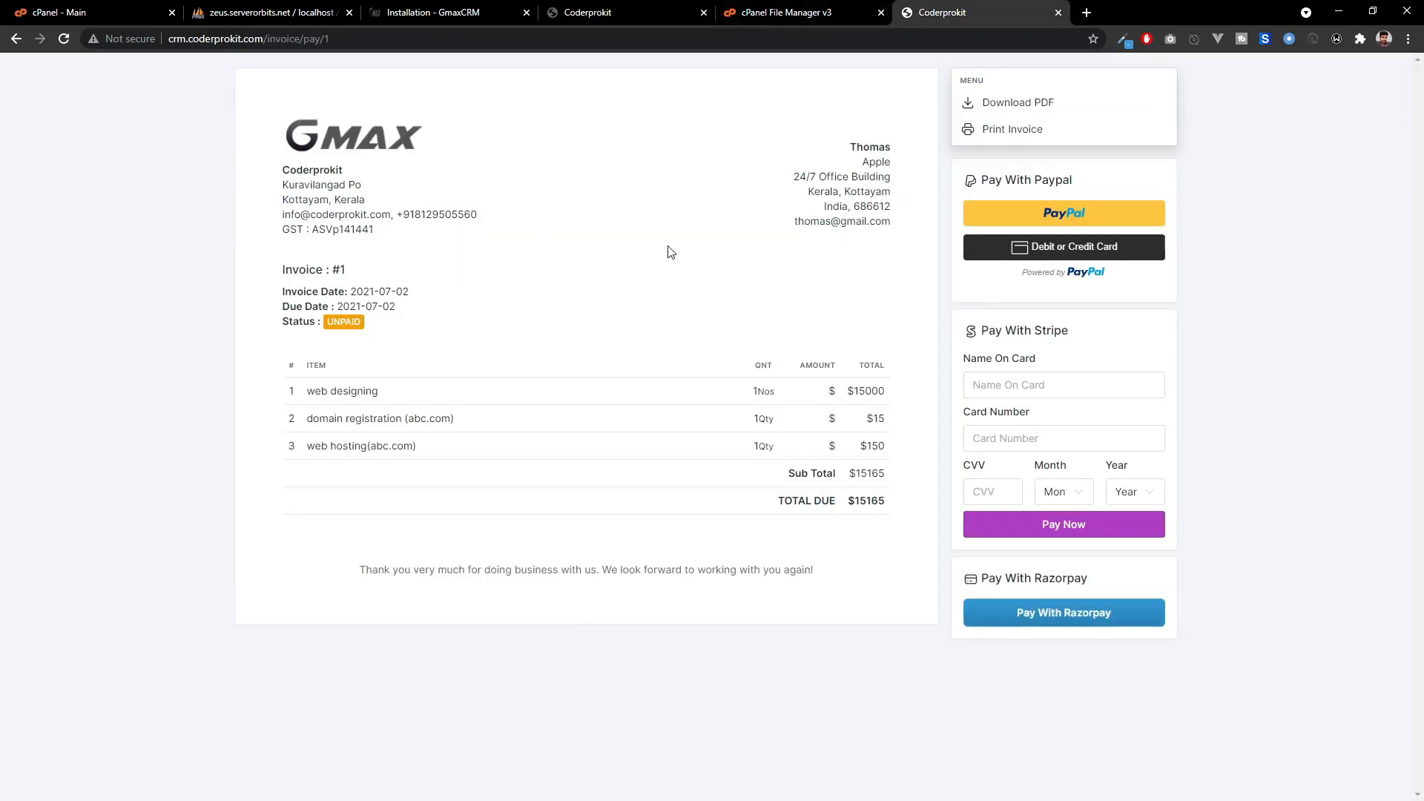
Switch the Razorpay gateway off in the payment gateway settings.
click(623, 10)
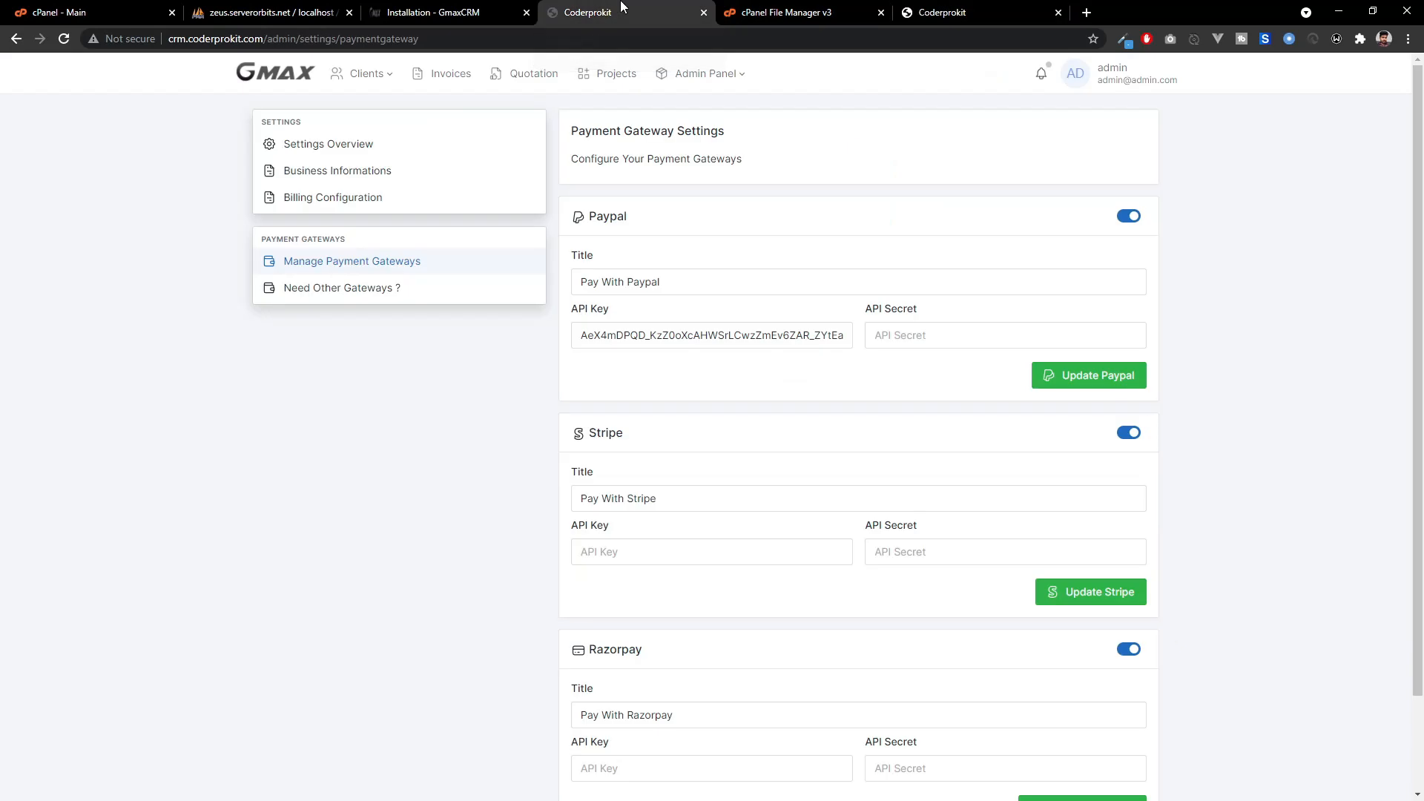
scroll(1049, 649, down, 2)
click(1129, 540)
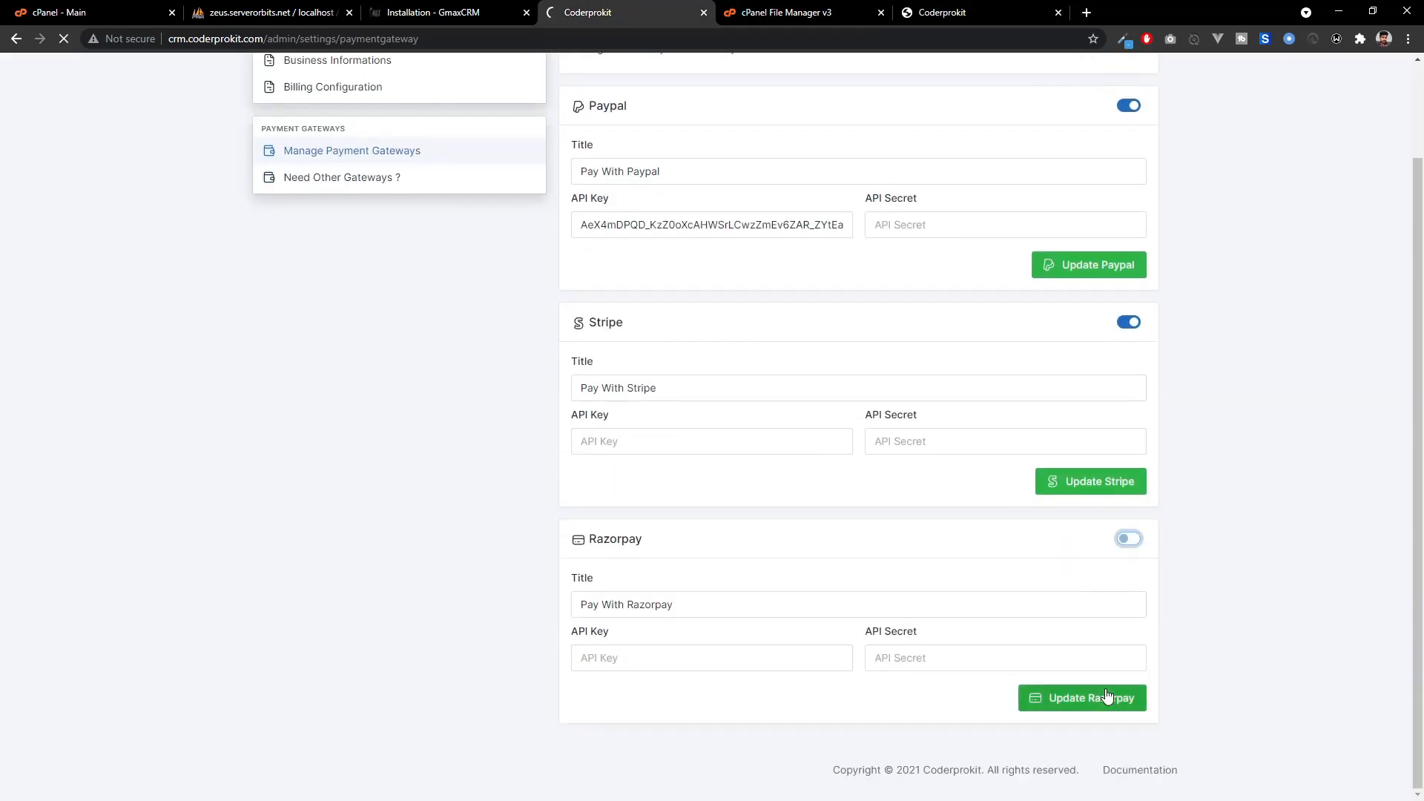
click(940, 12)
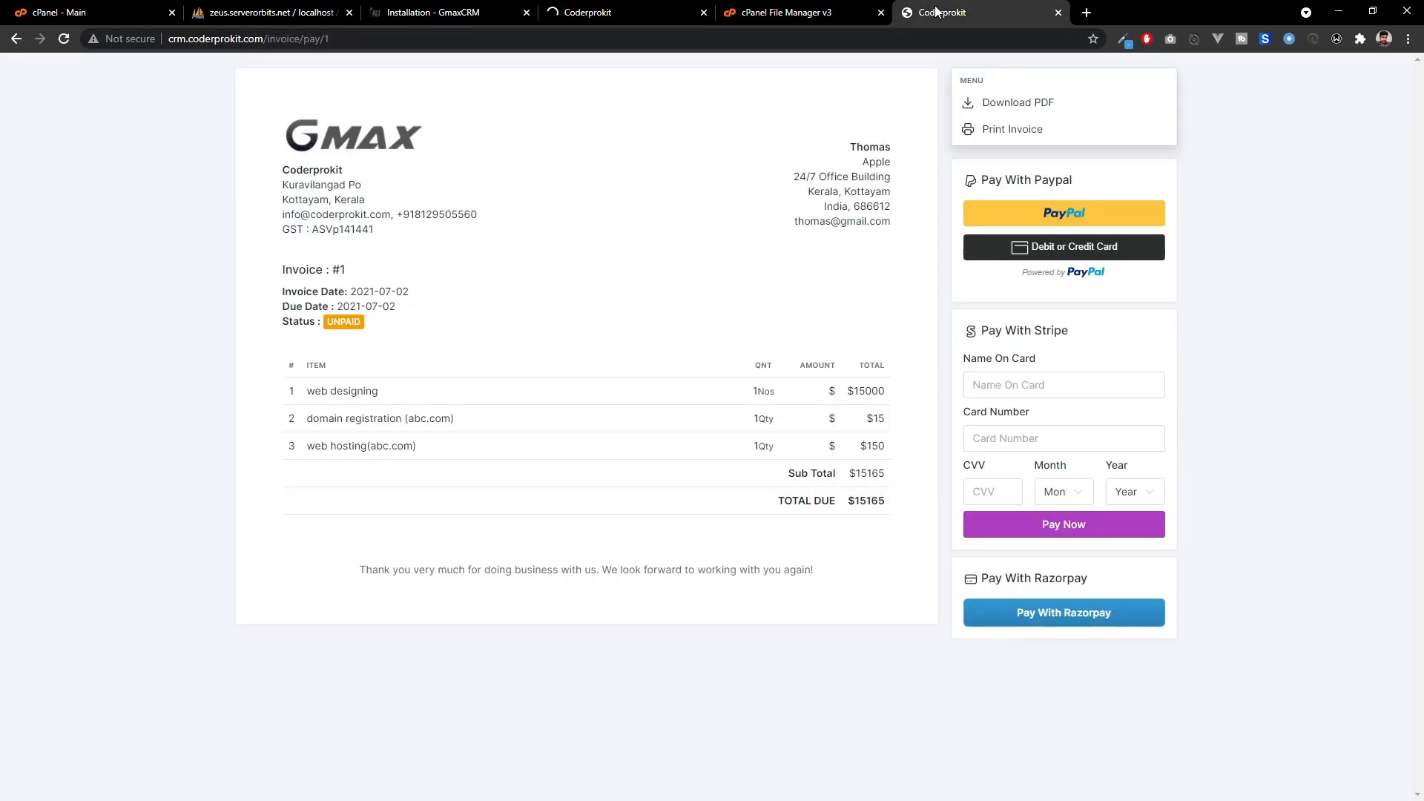
Download invoice #1 as a PDF, look it over, and close it.
click(64, 39)
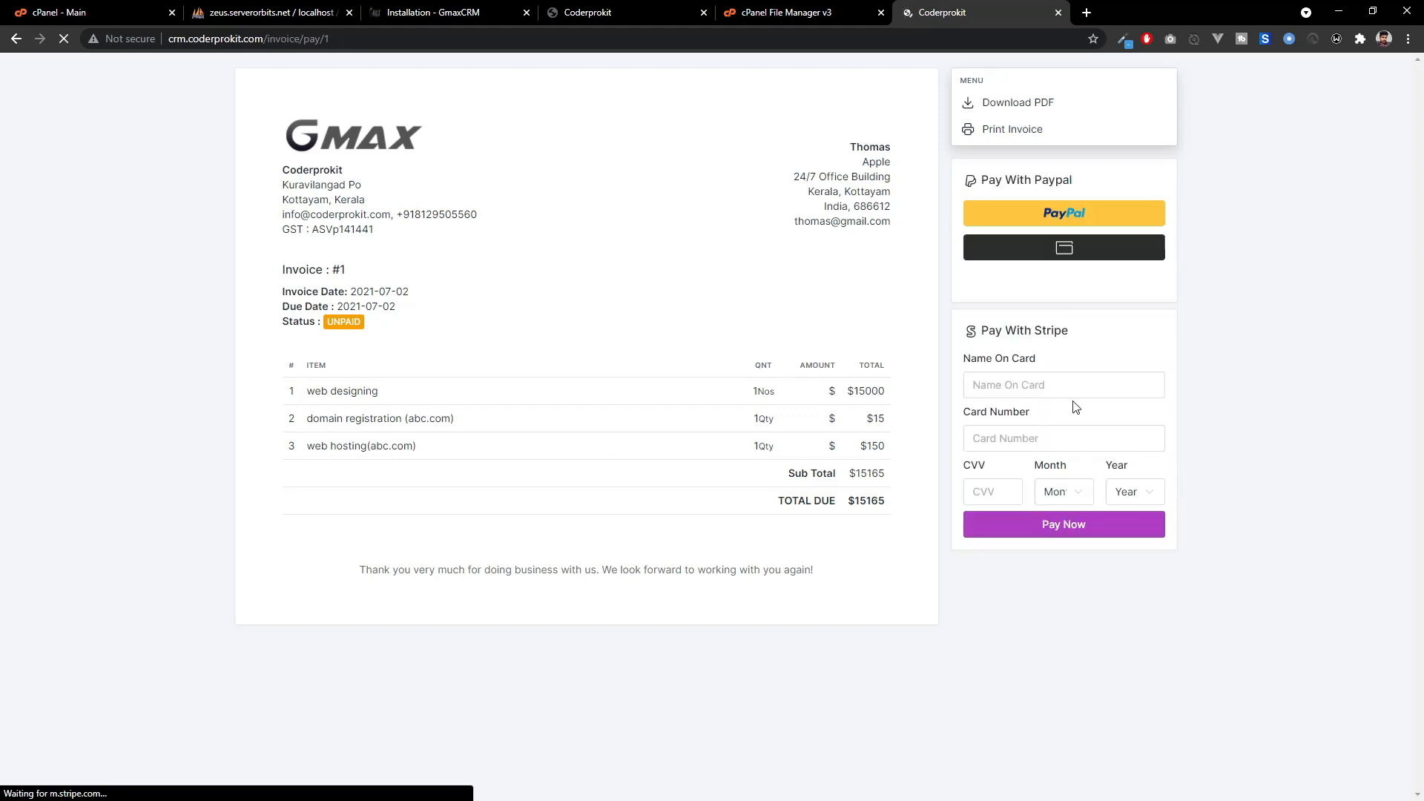
click(1021, 106)
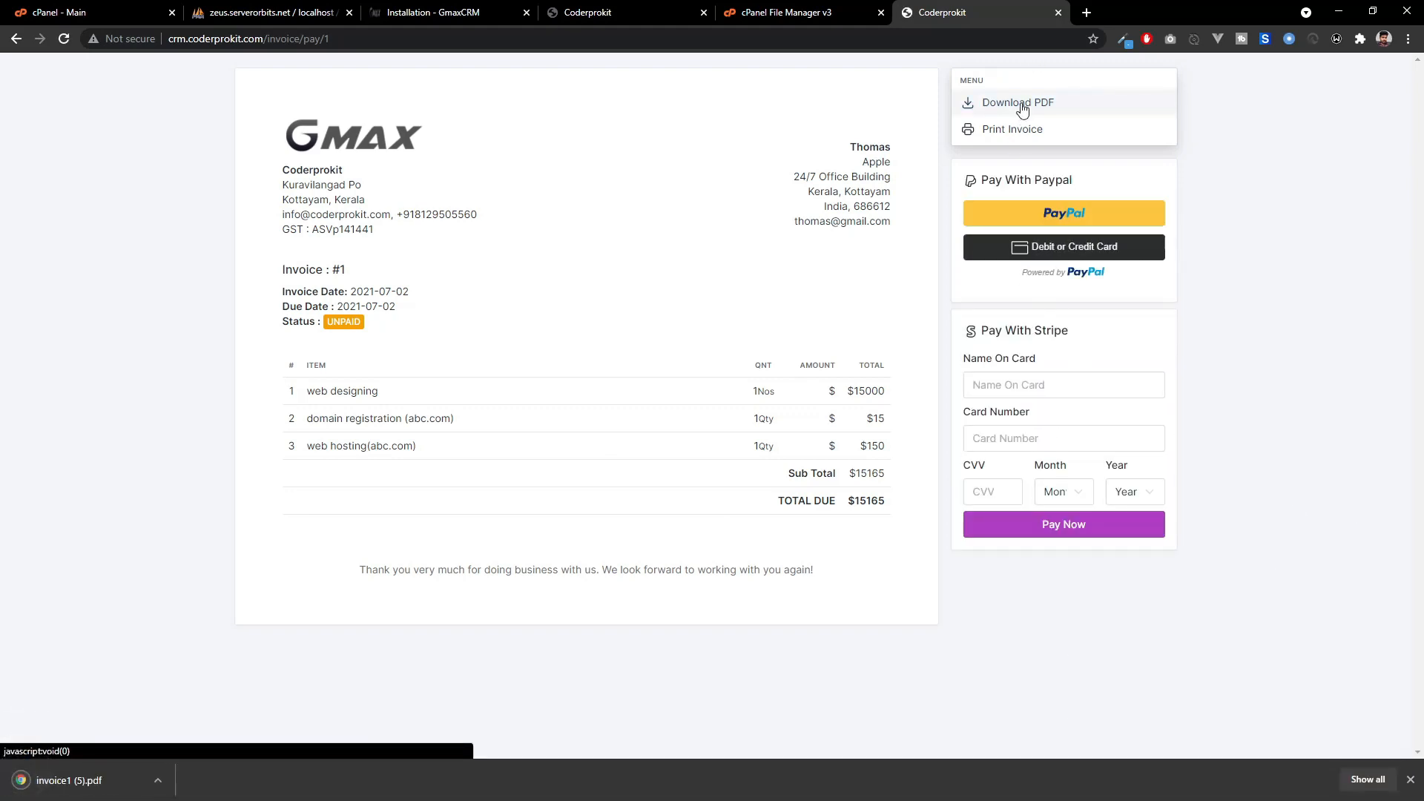
click(74, 793)
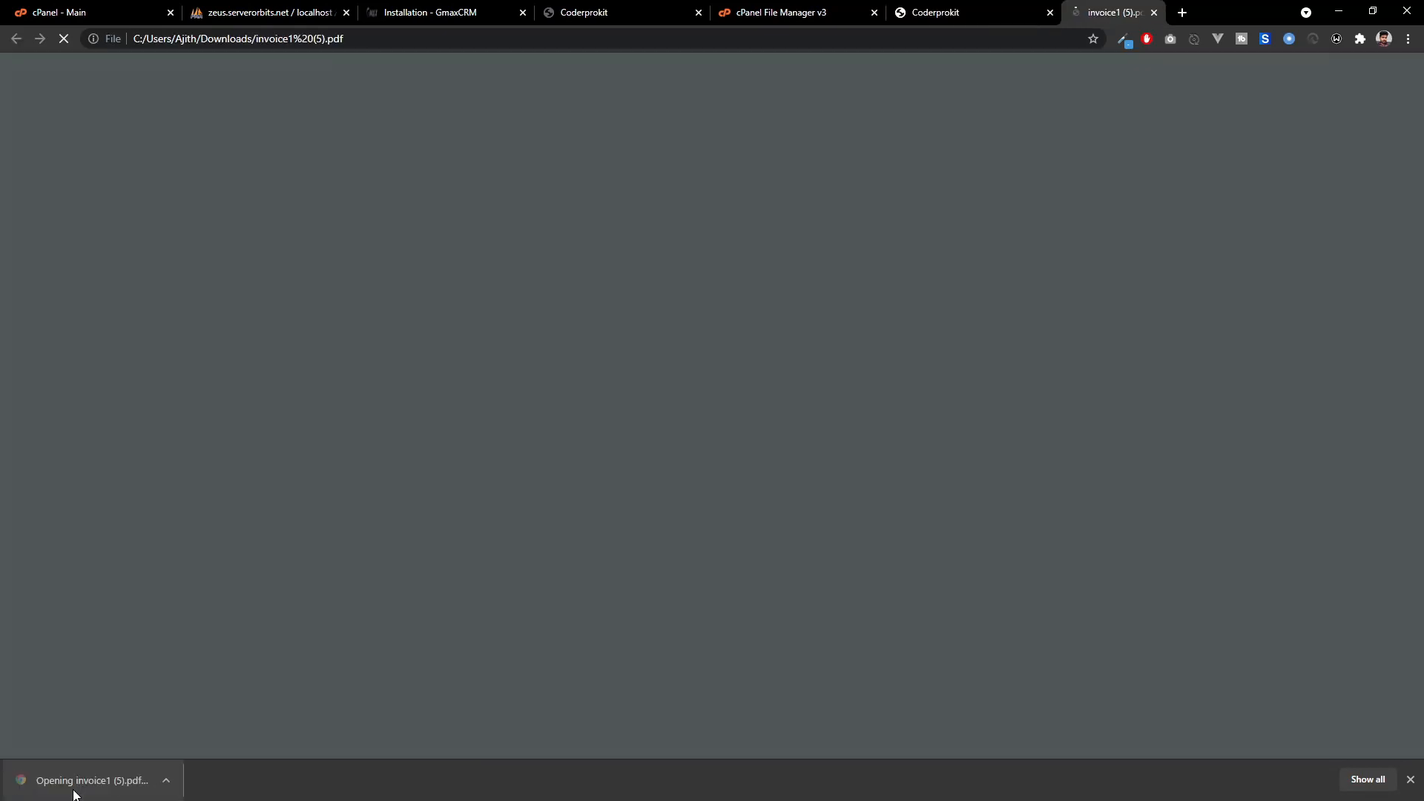
scroll(748, 625, down, 2)
scroll(748, 623, up, 2)
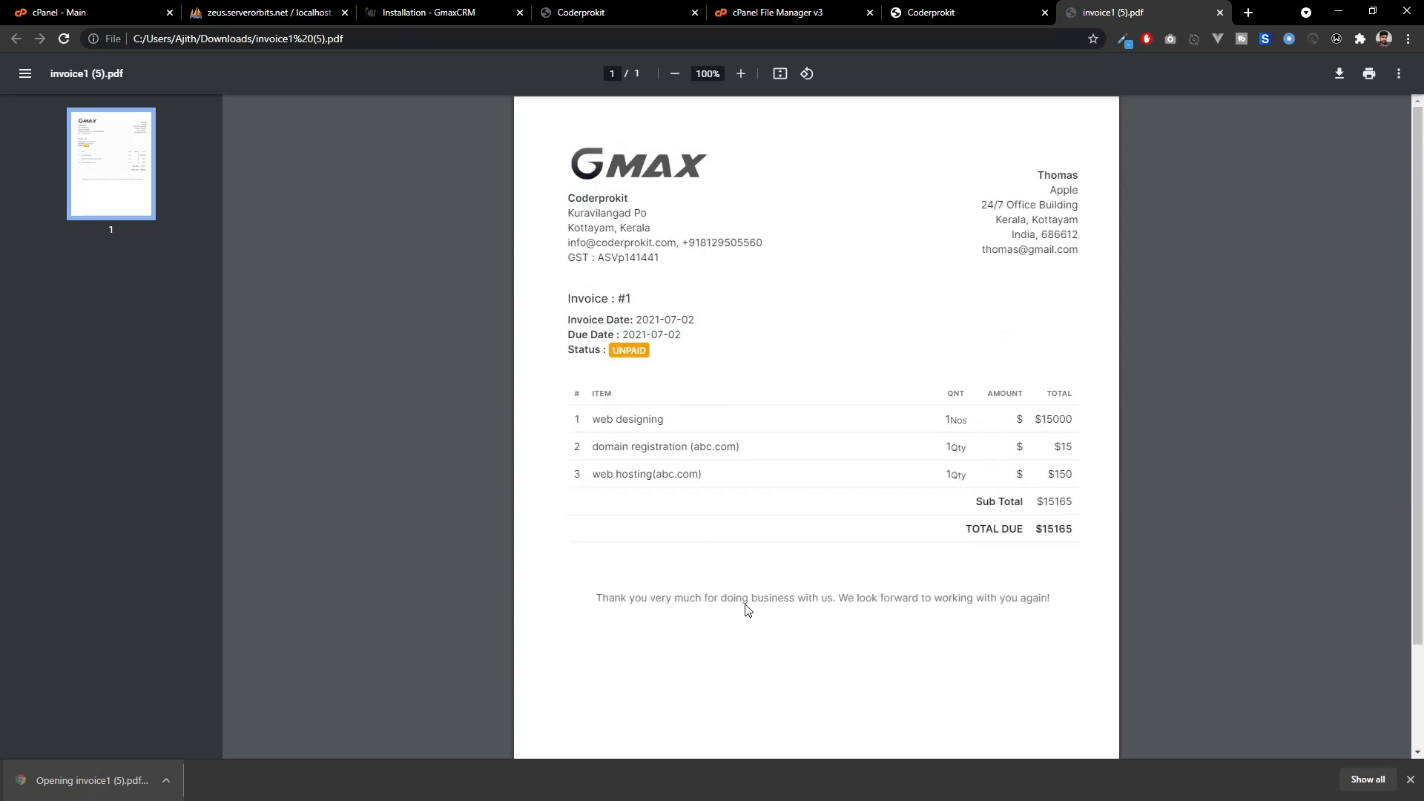
click(1221, 12)
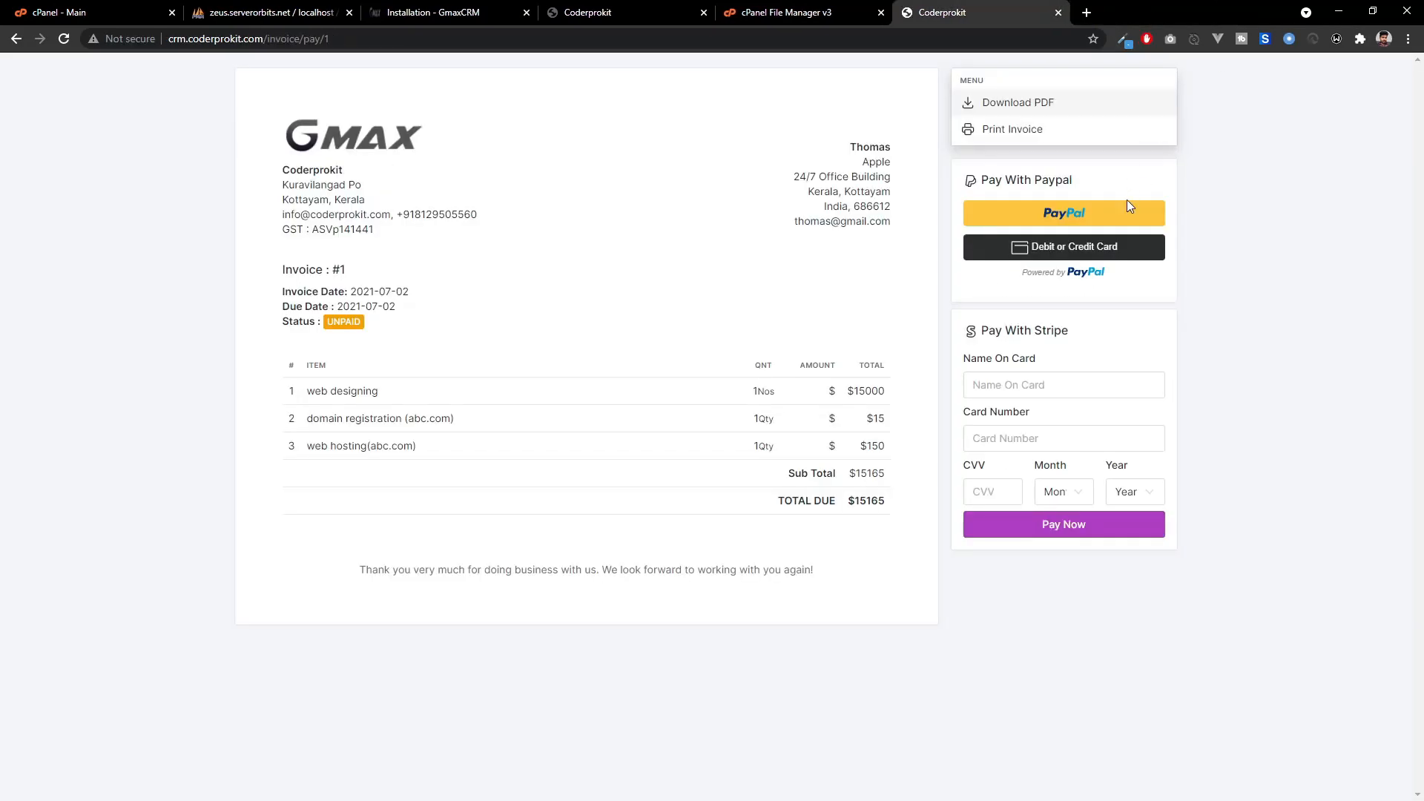
Cancel the invoice's print preview, close the leftover pages, and return to the Invoices list.
click(1057, 139)
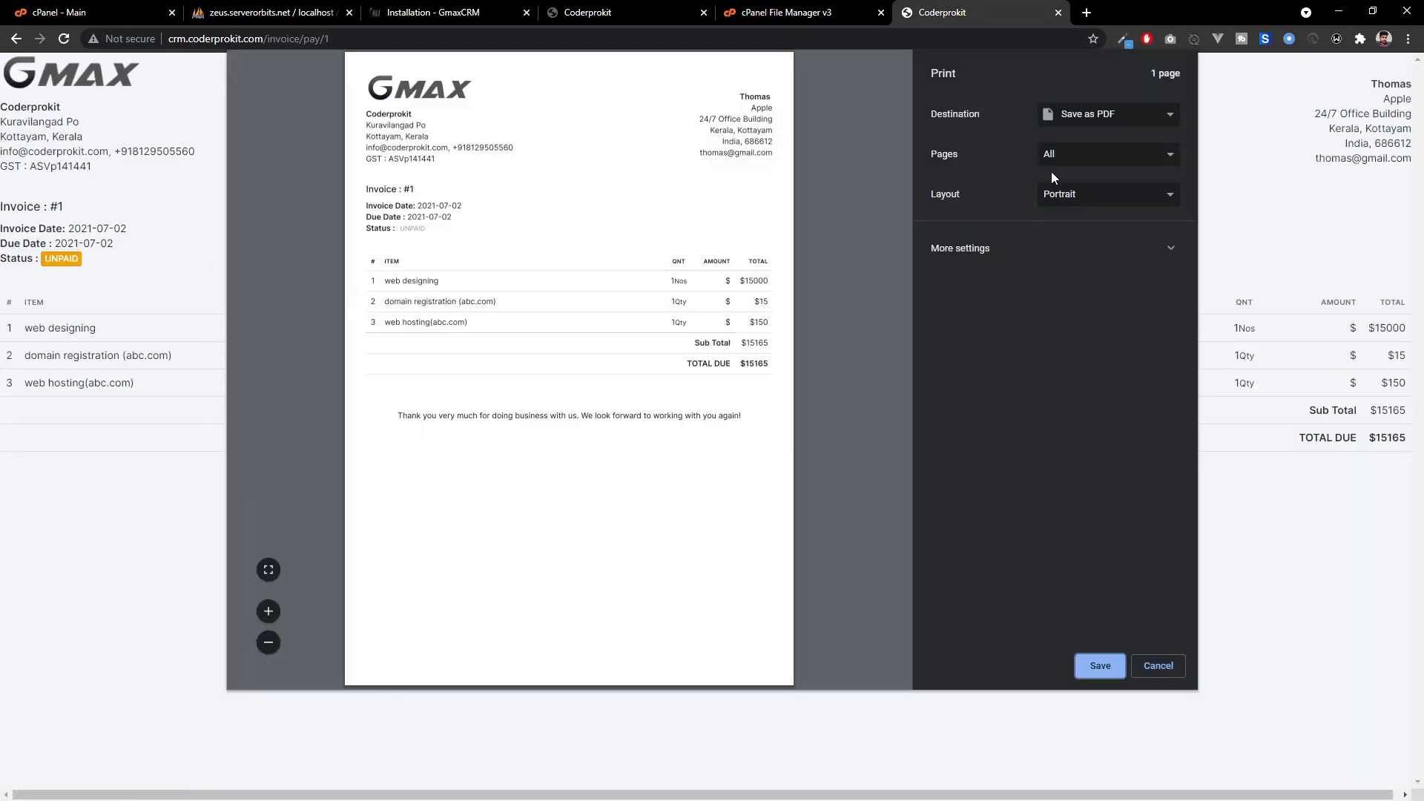
click(1158, 666)
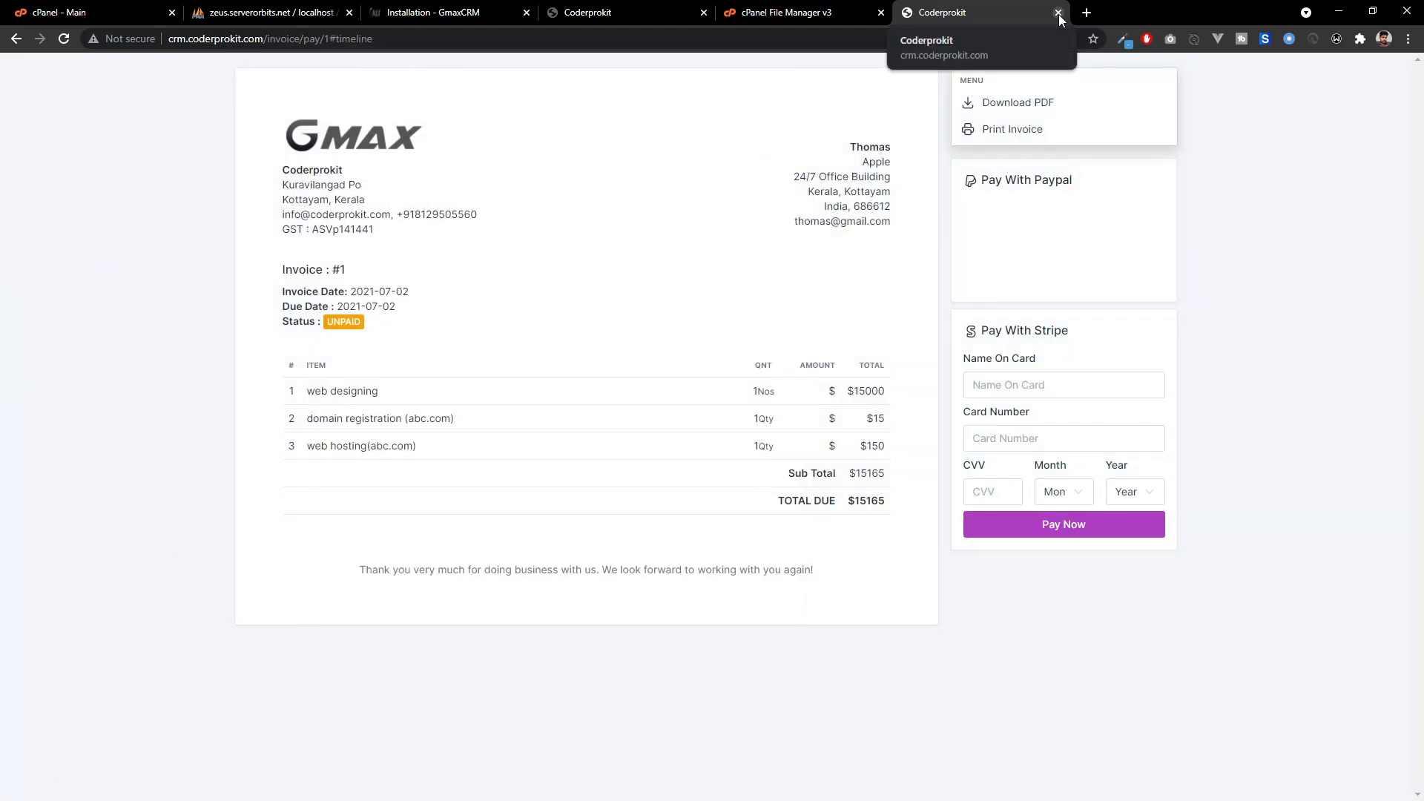
click(1058, 12)
click(616, 12)
click(473, 7)
click(590, 13)
click(469, 79)
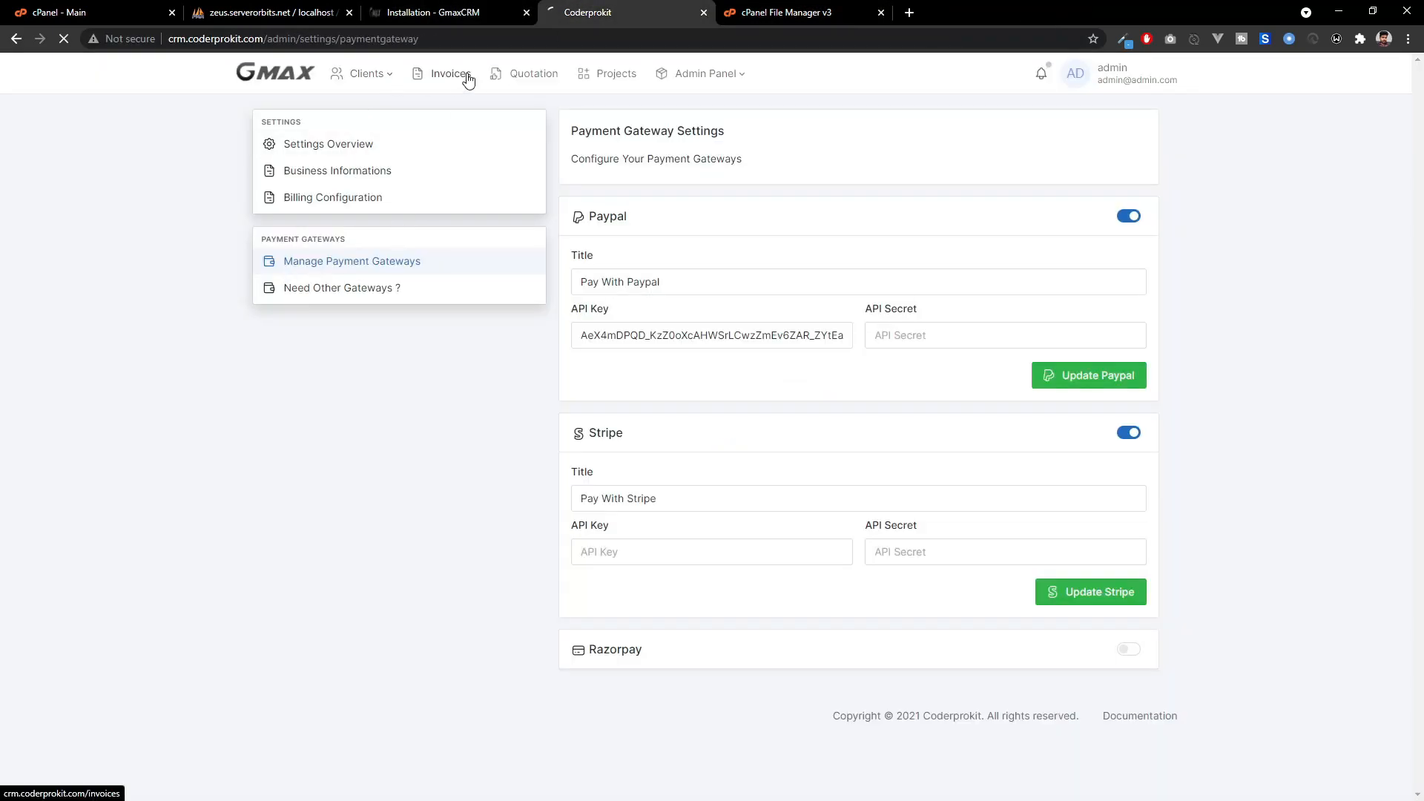
Add a $5000 payment with the note 'advance' to invoice #1.
click(357, 190)
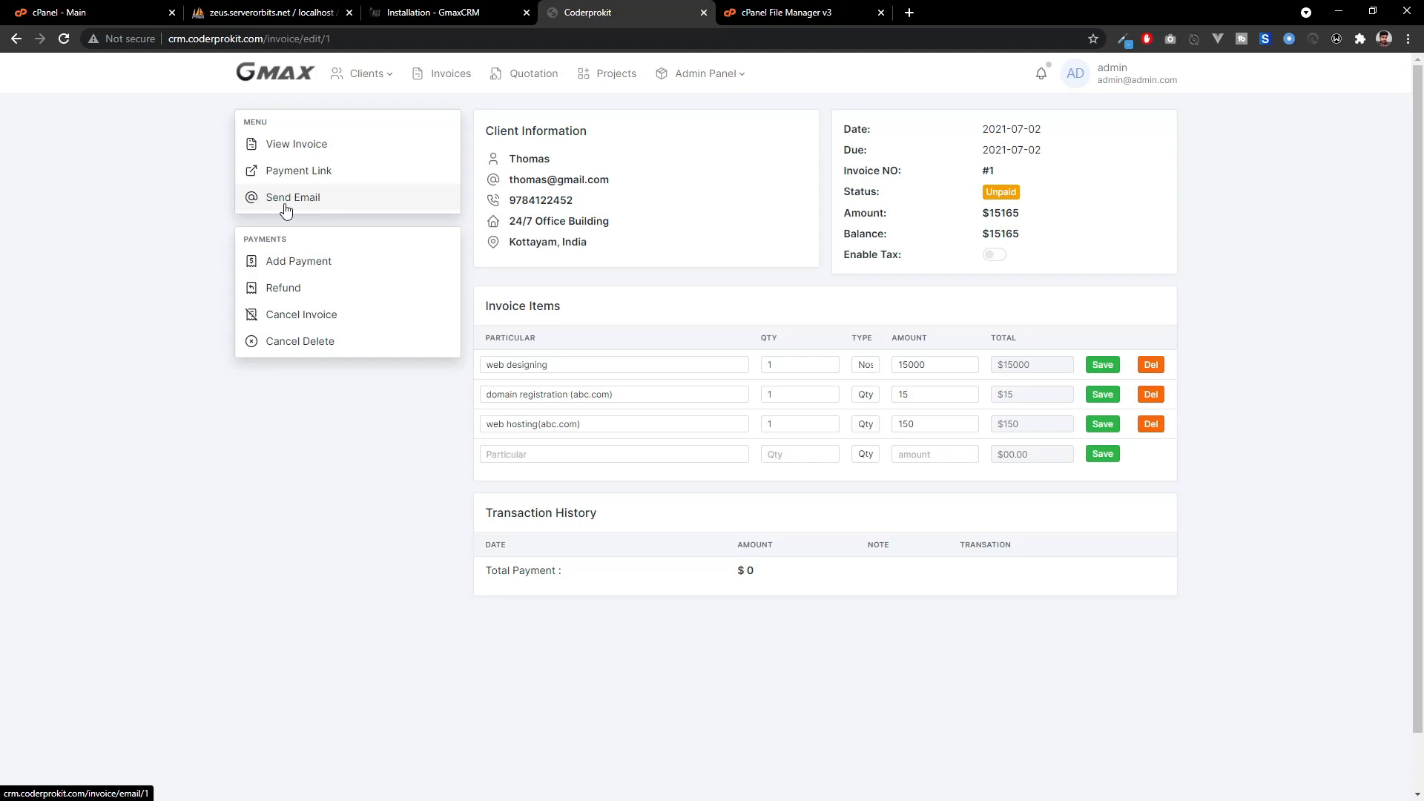
click(366, 263)
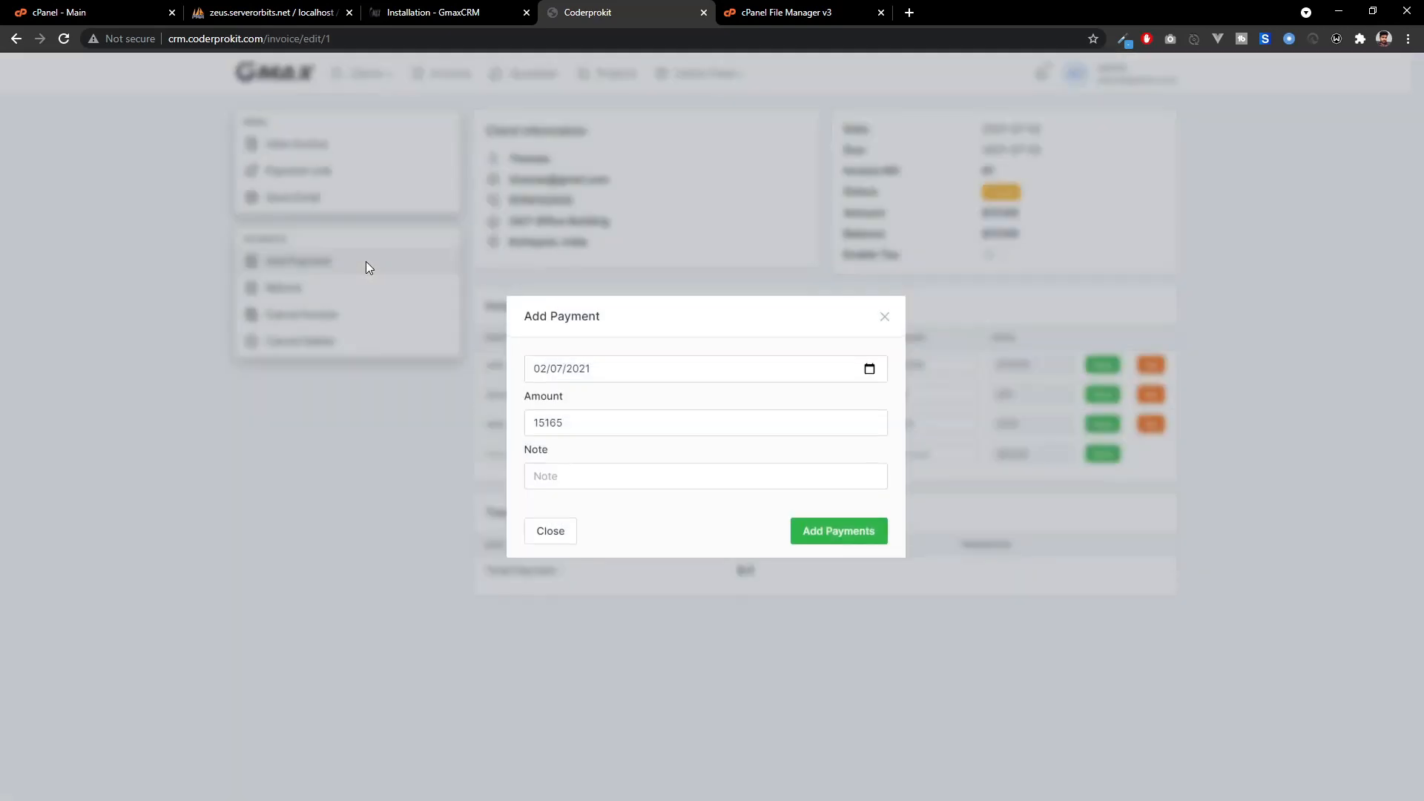
drag(584, 427, 437, 436)
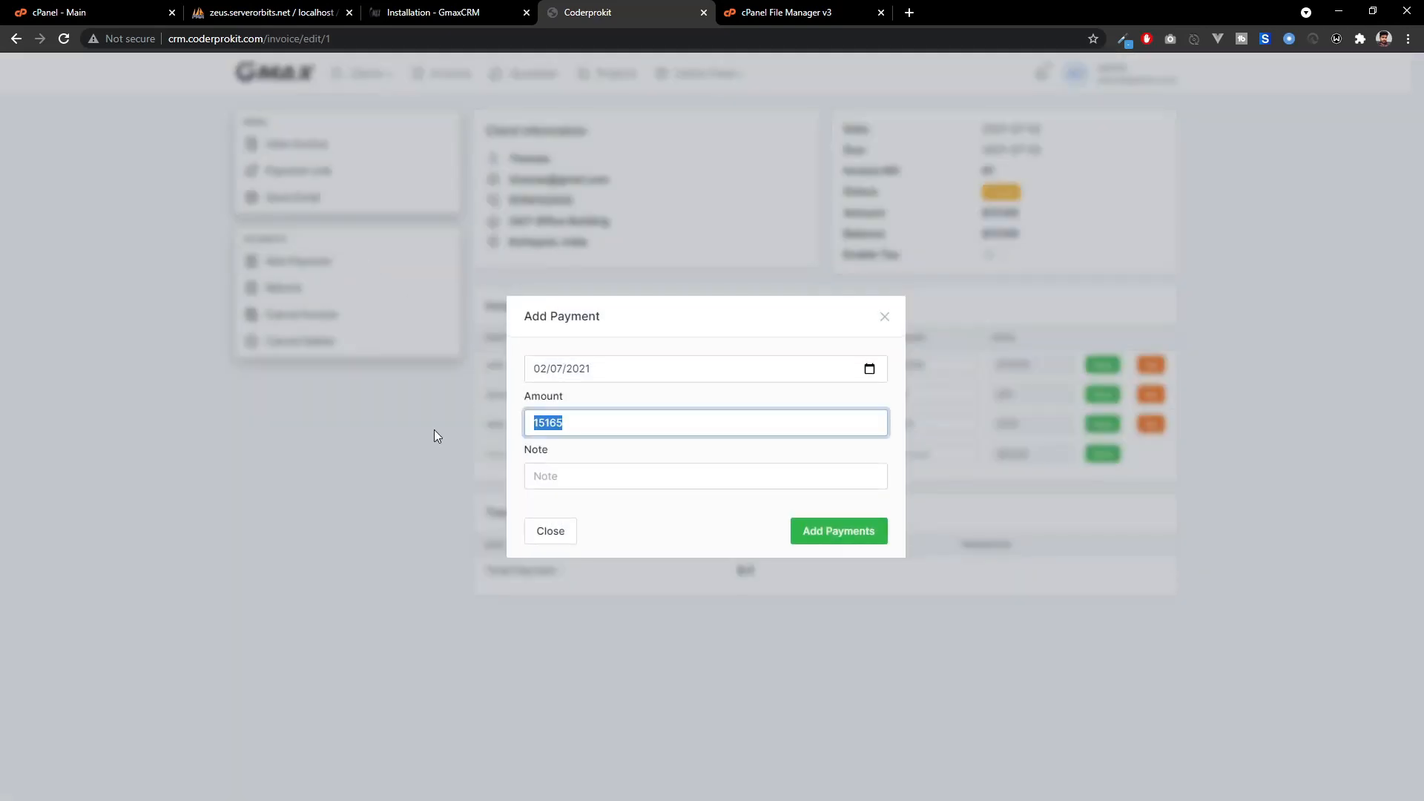
text(5000)
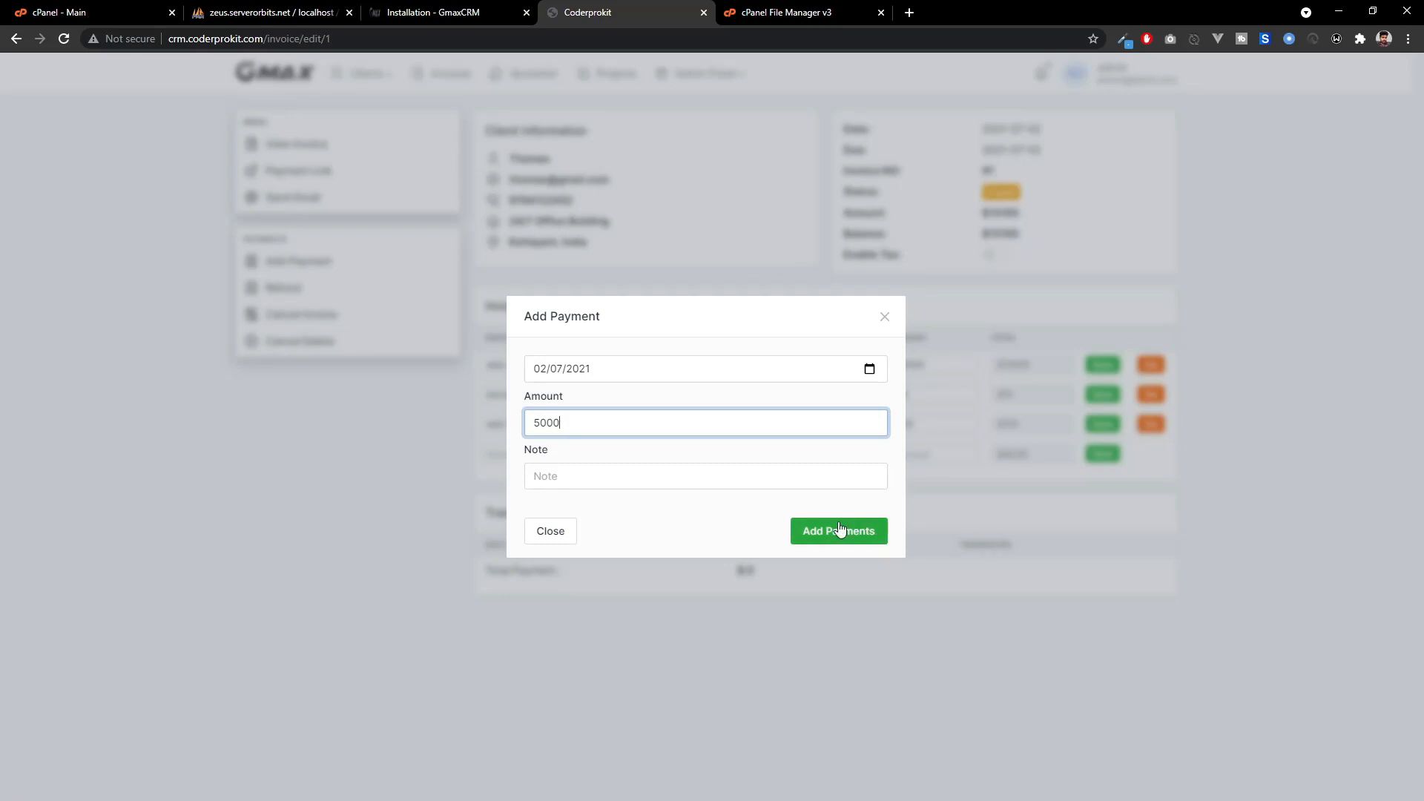
click(742, 476)
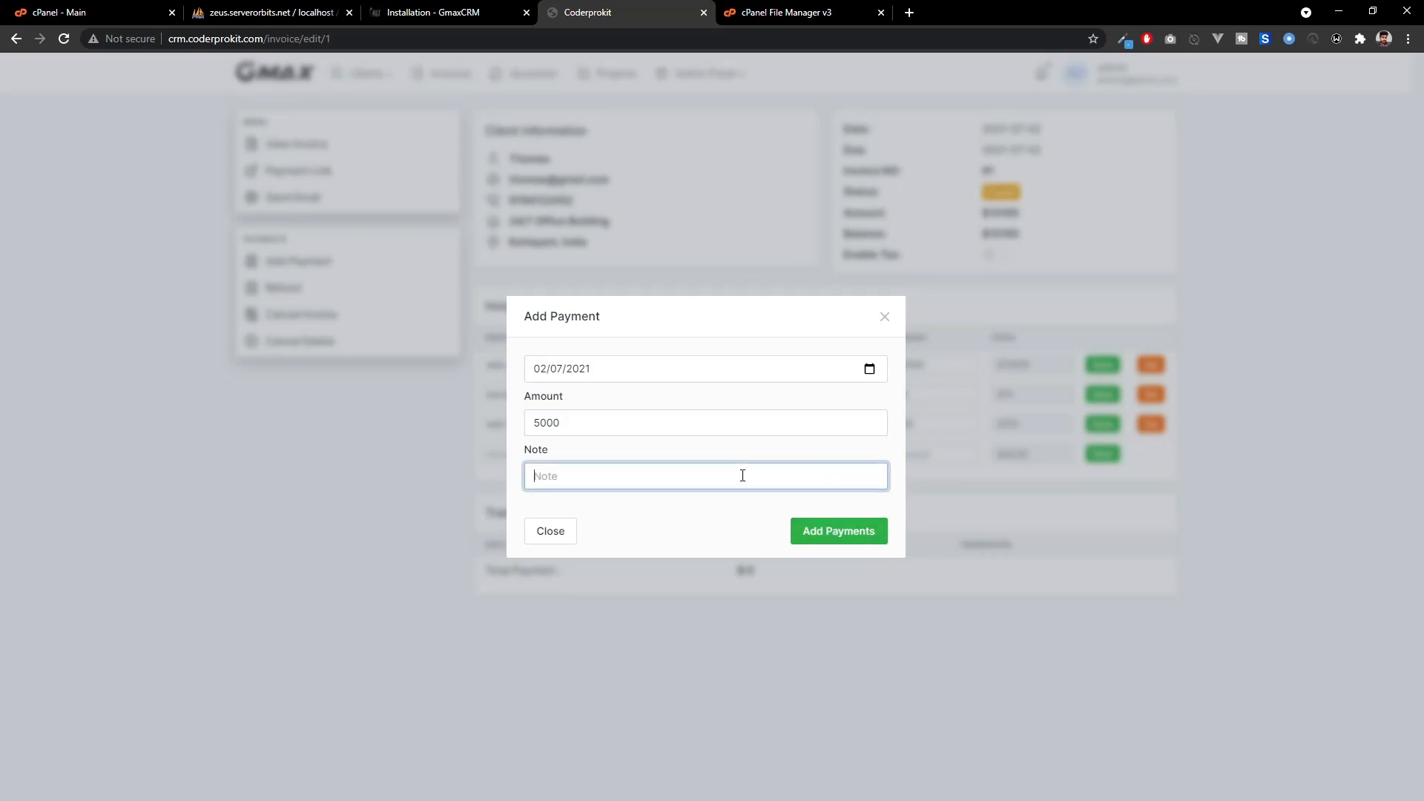
text(advance)
click(850, 529)
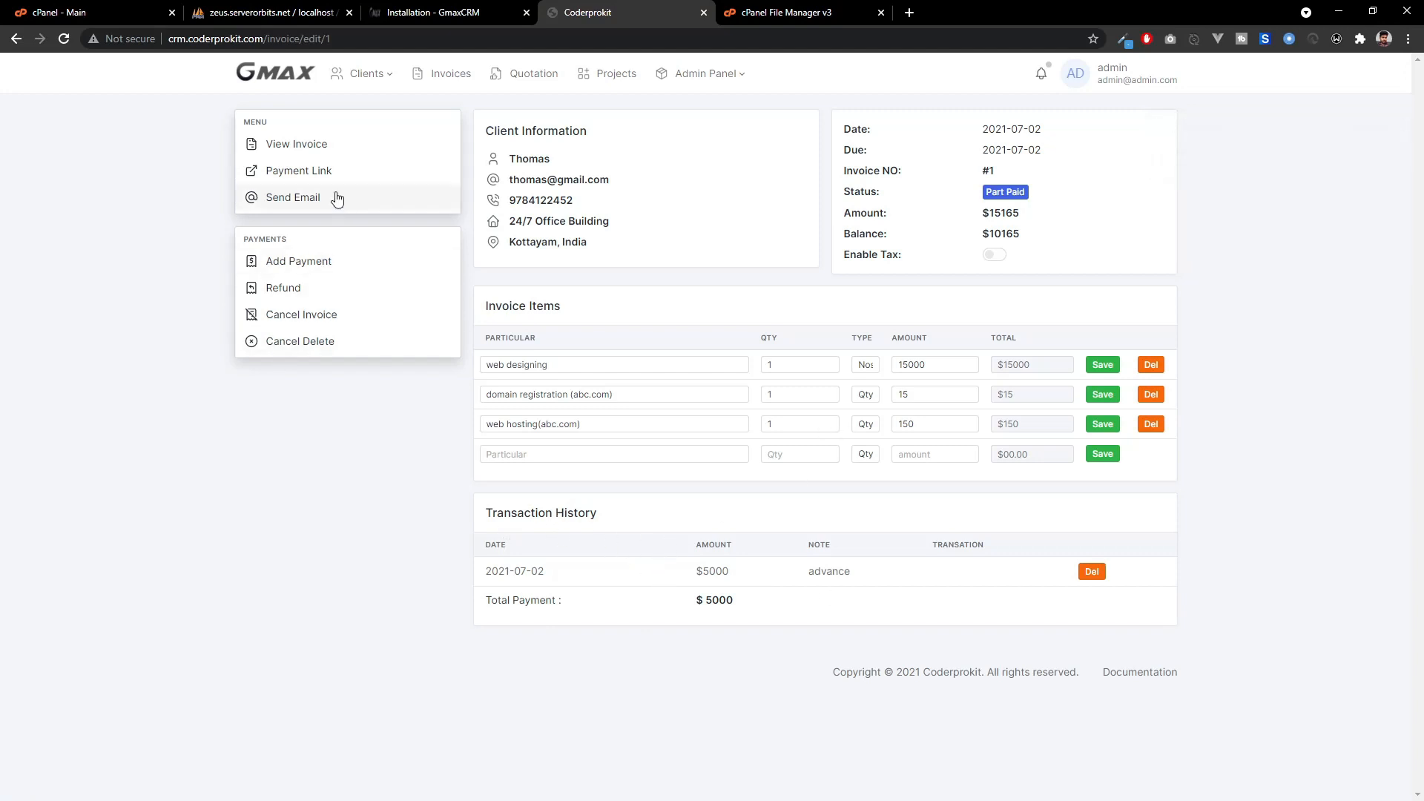
View invoice #1's $5000 transaction, then go back to the dashboard.
click(323, 155)
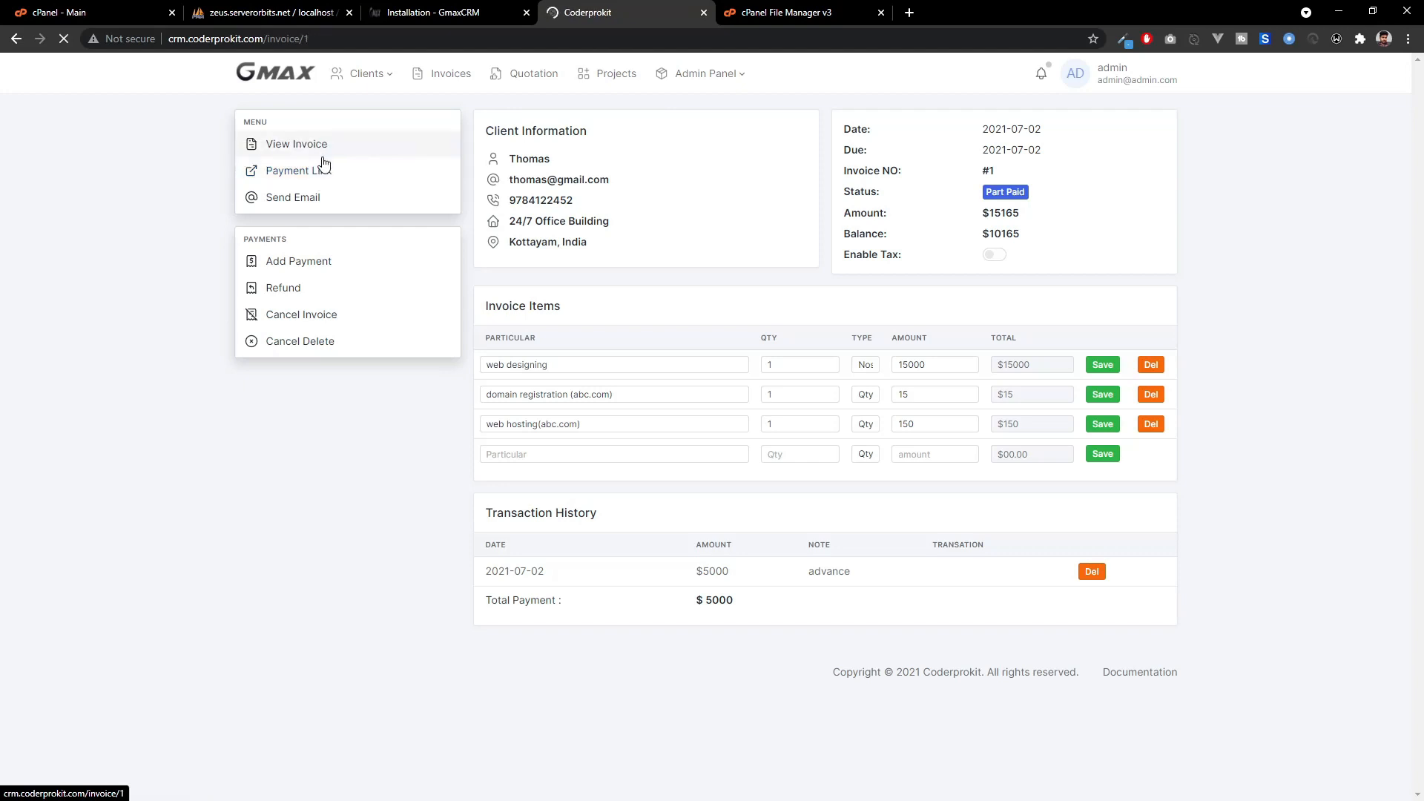
scroll(356, 397, down, 1)
drag(281, 497, 353, 522)
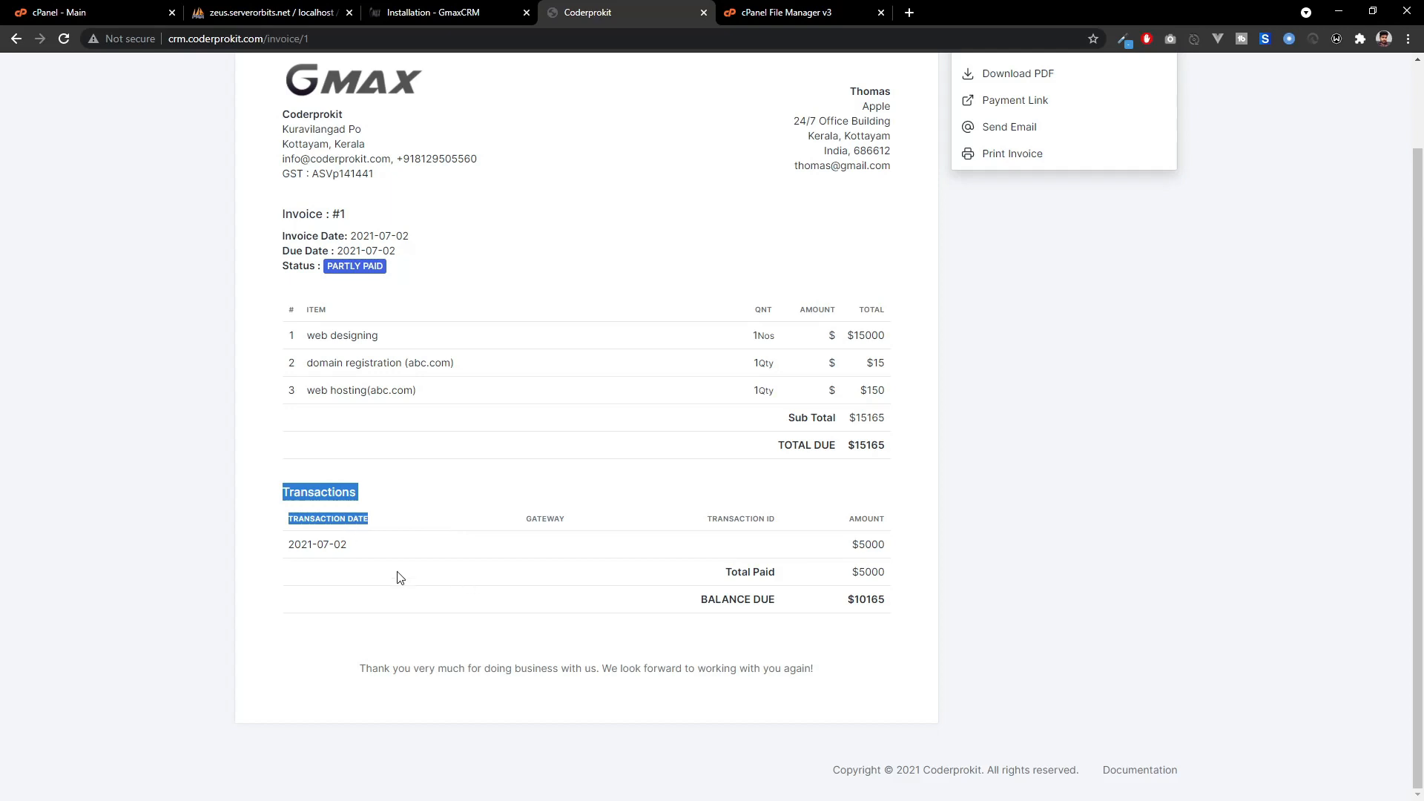
click(320, 549)
scroll(551, 579, up, 2)
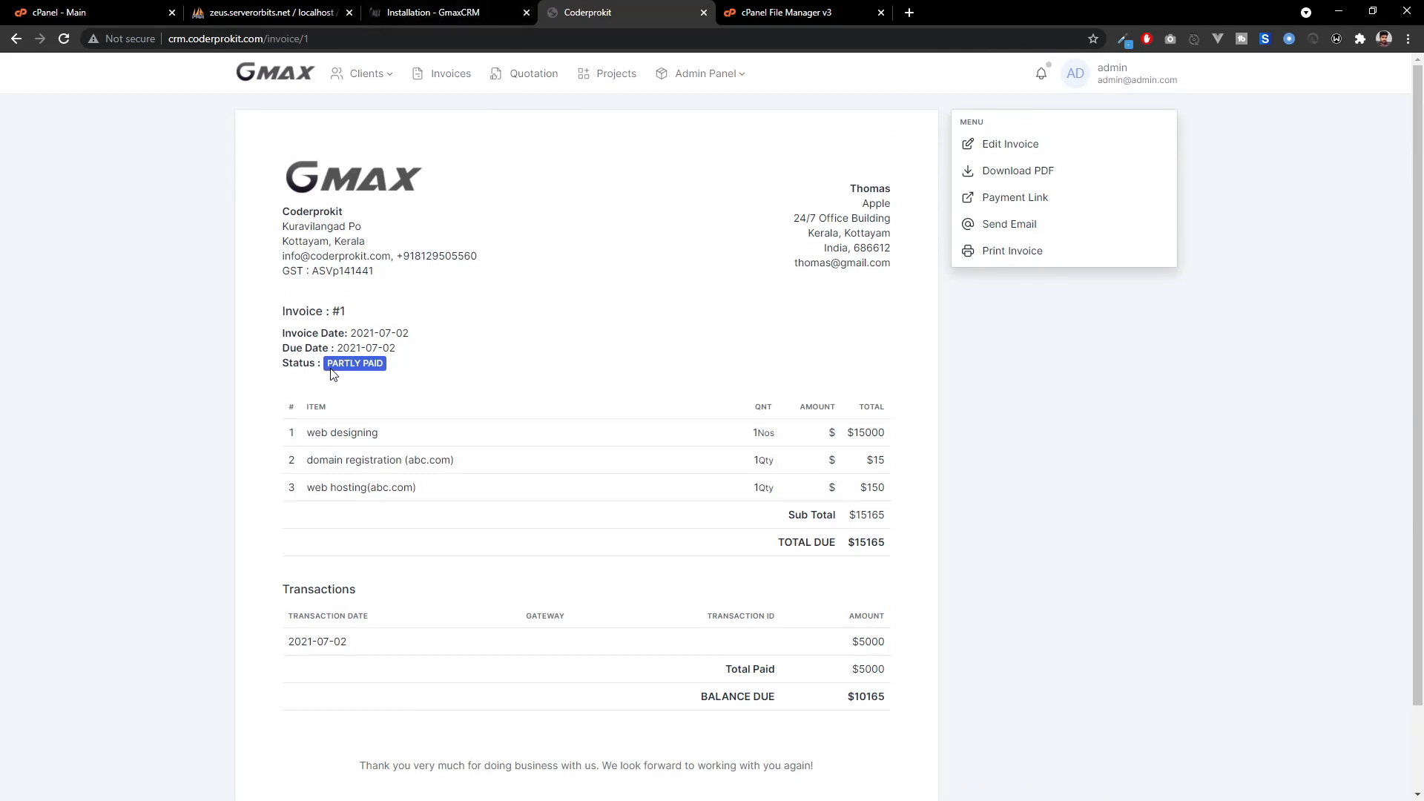
click(500, 15)
click(594, 13)
click(279, 80)
Create a new quotation titled 'new quote' for the existing client.
click(526, 86)
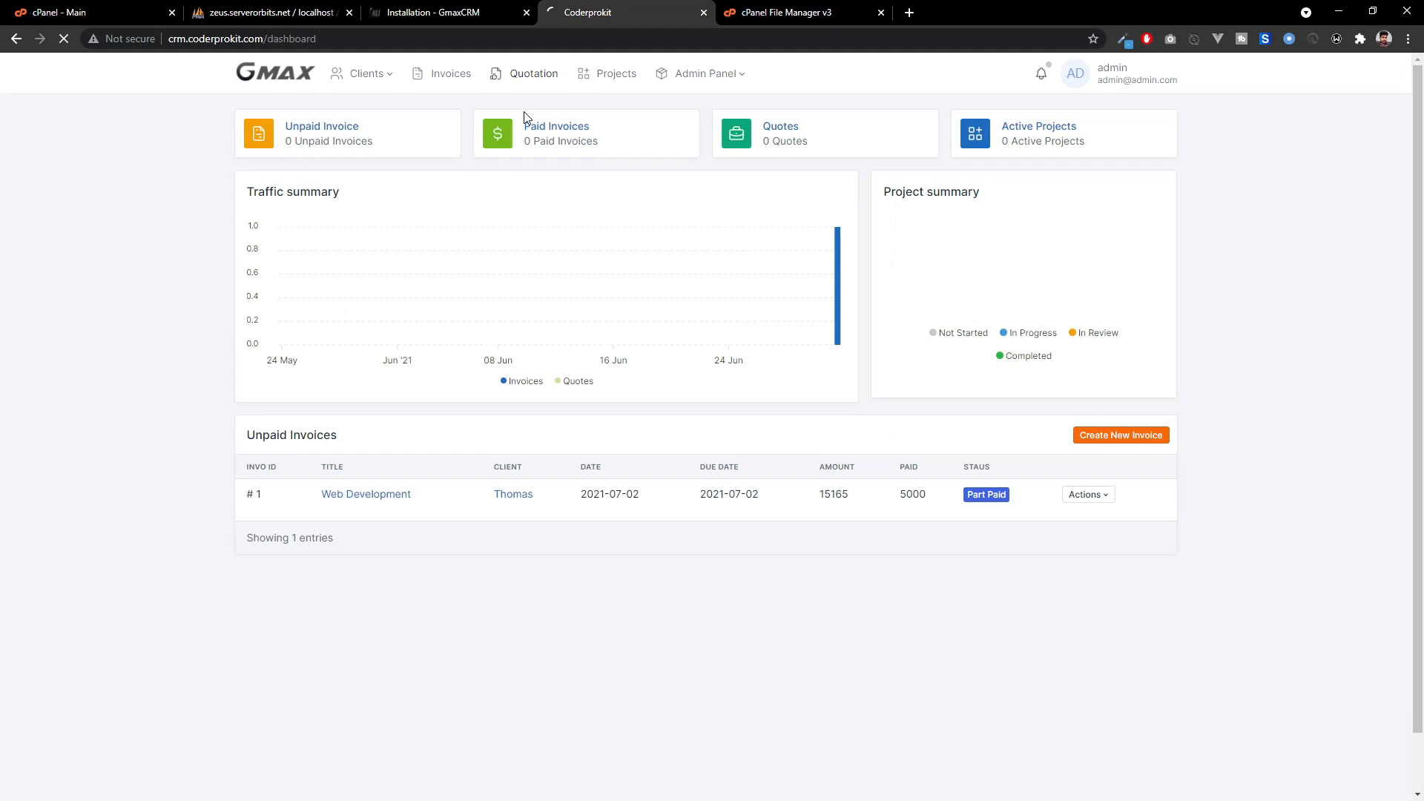
click(304, 81)
click(551, 86)
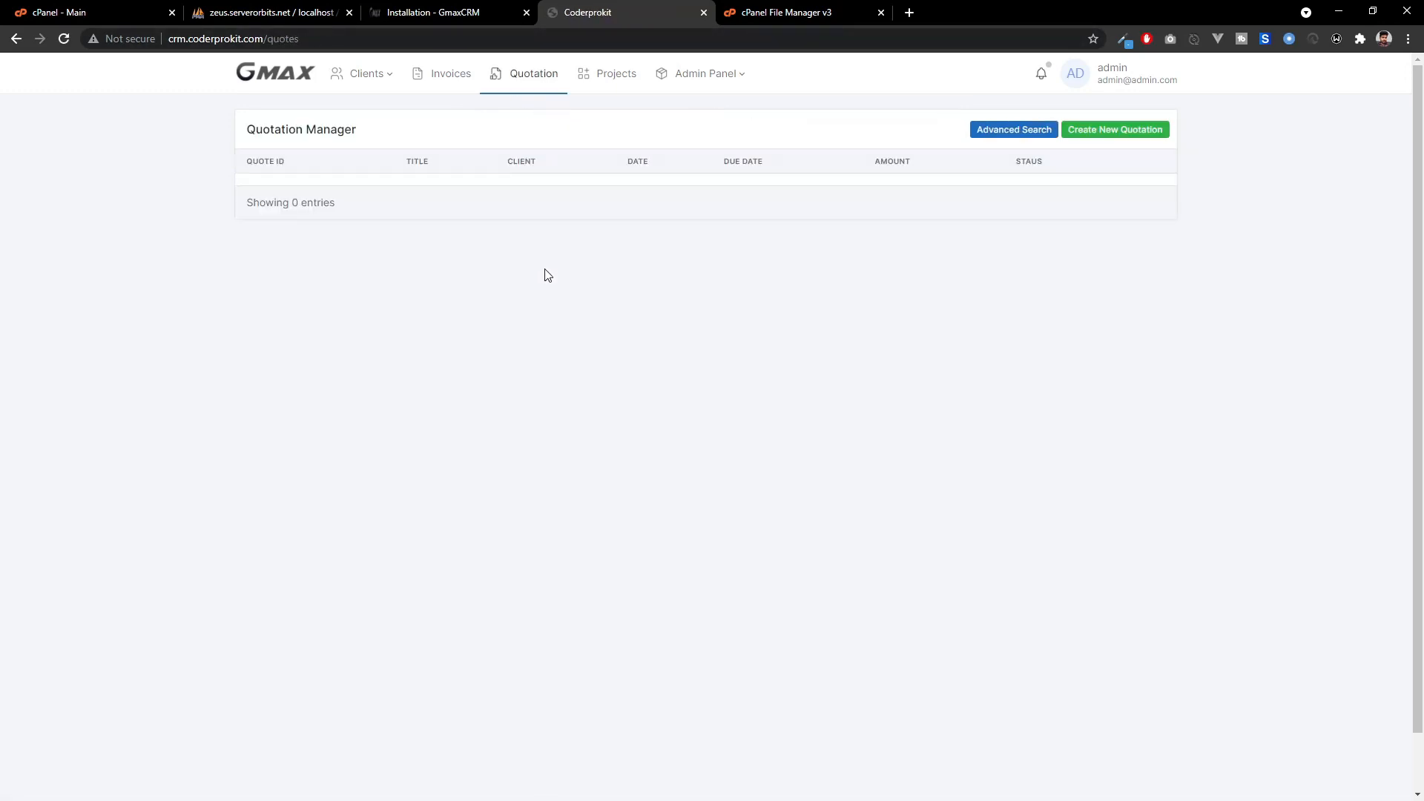
click(1117, 140)
click(677, 409)
text(new quote)
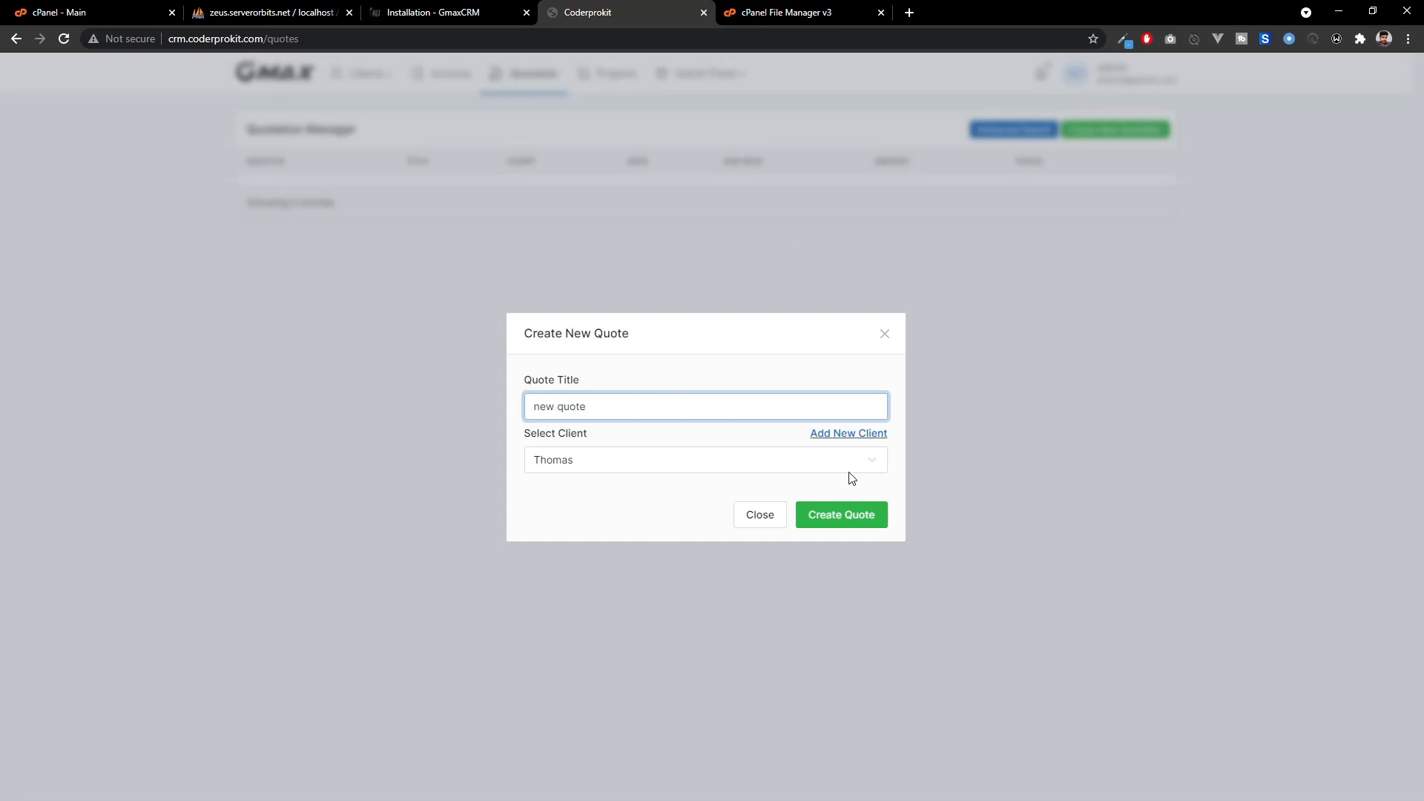
click(836, 519)
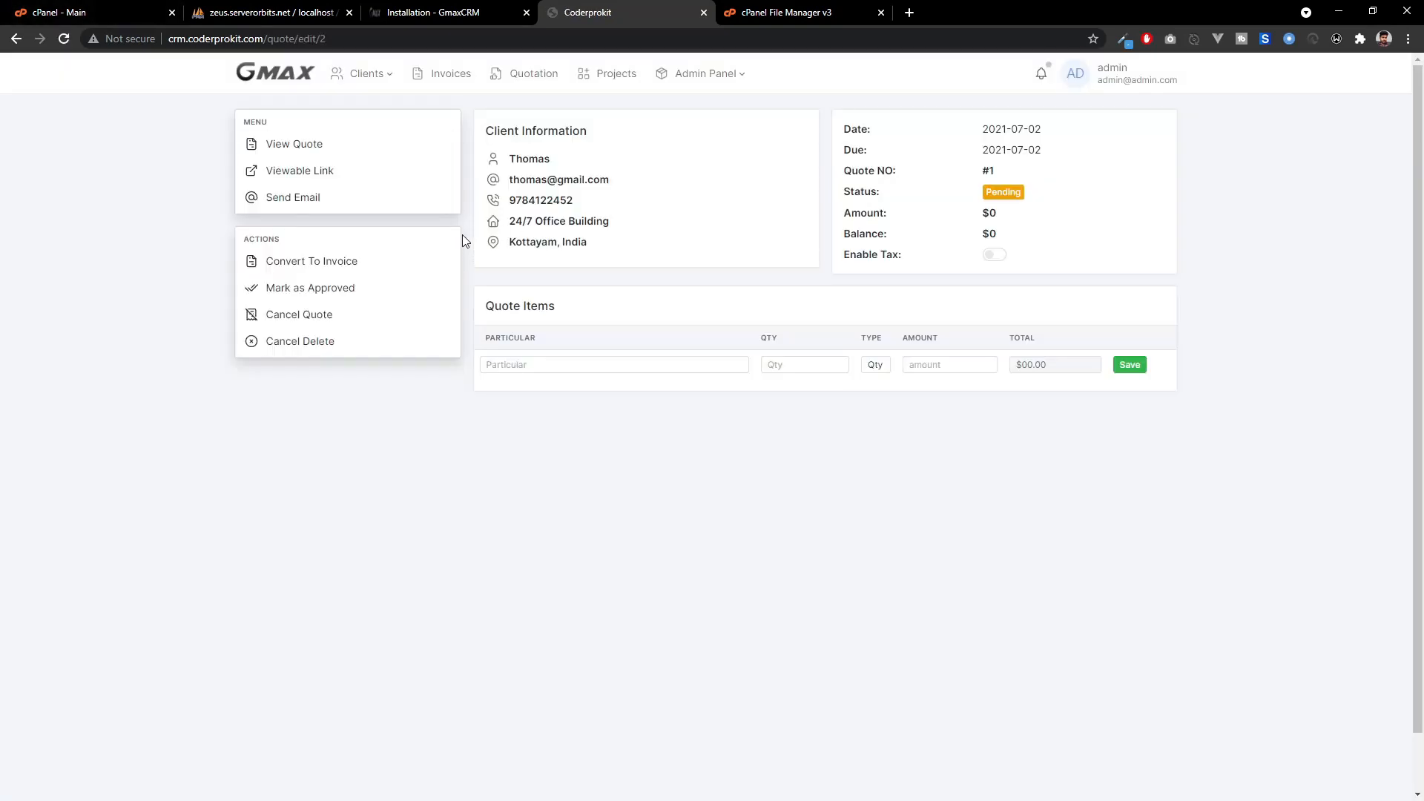
Add the quote item 'item' with quantity 1 and amount 100, and save it.
click(582, 368)
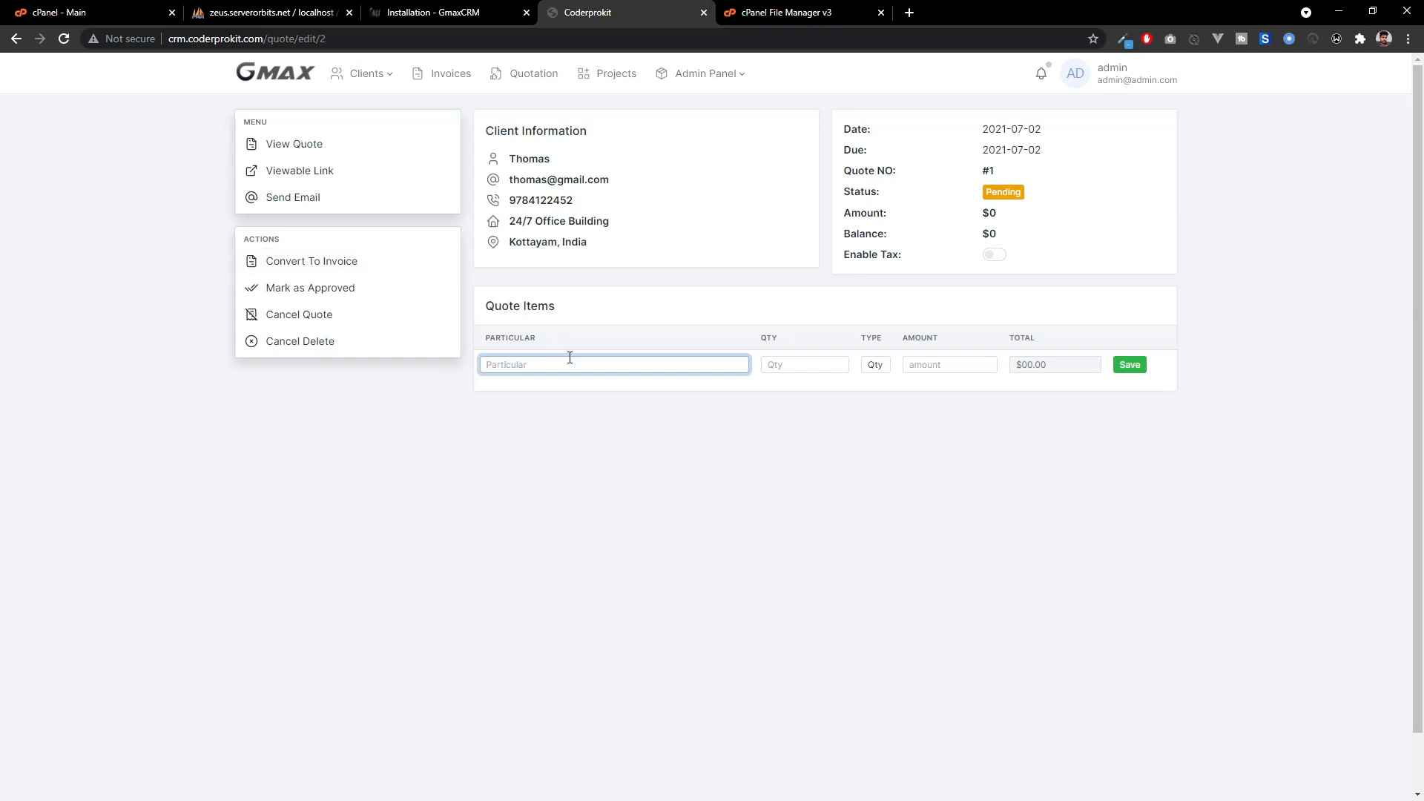
text(item)
key(Tab)
text(1)
key(Tab)
key(Tab)
text(100)
key(Tab)
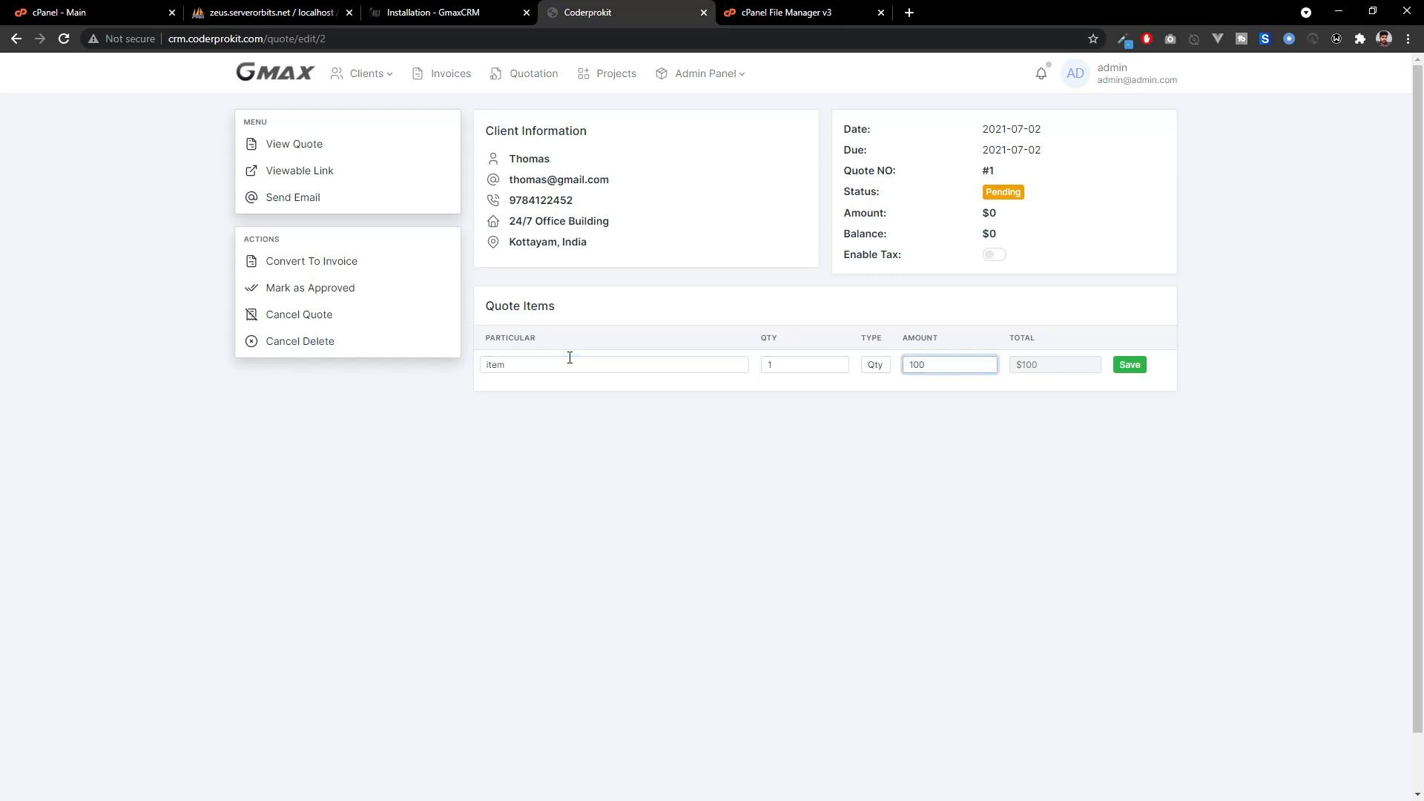
click(1134, 371)
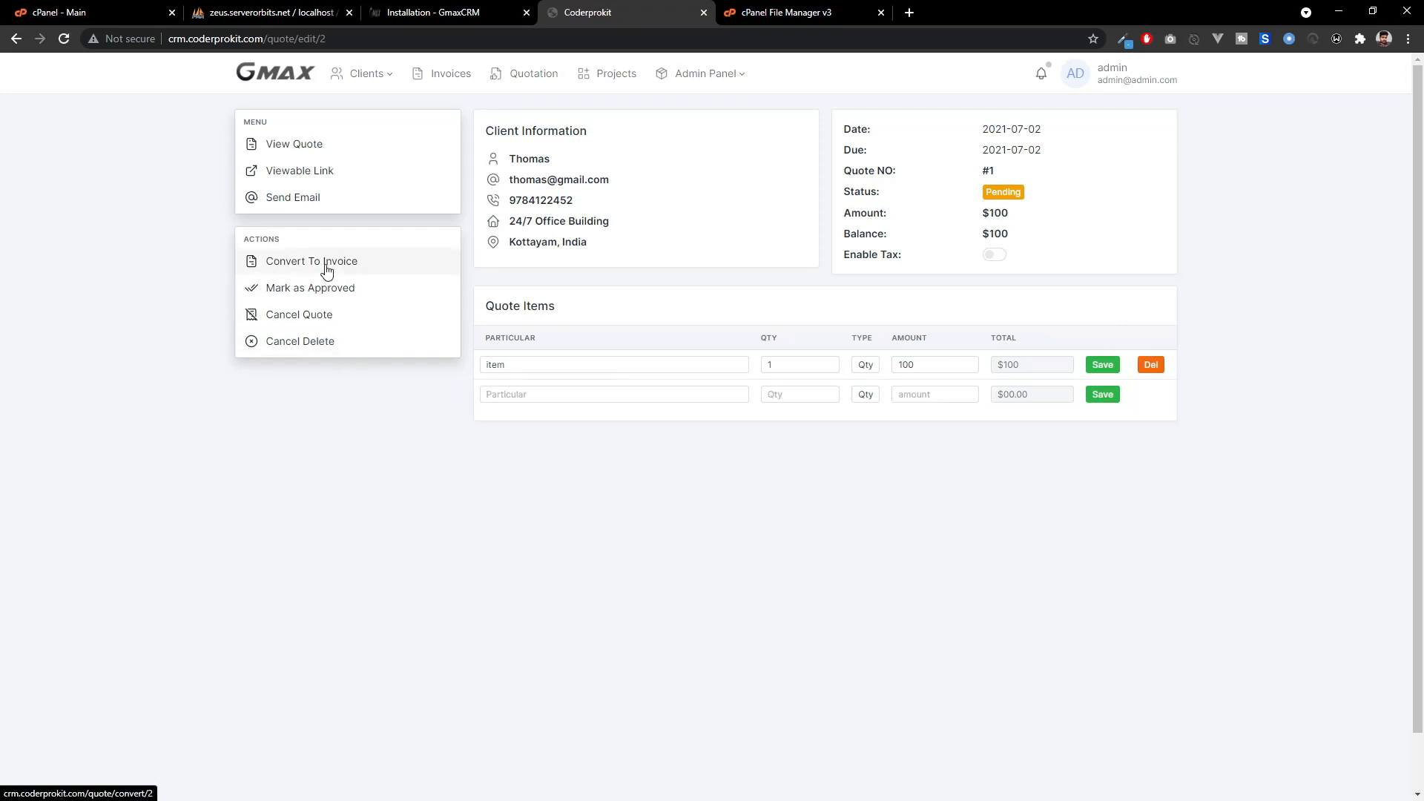
Preview the saved $100 quote in a separate tab, then close the preview.
right_click(311, 147)
click(341, 158)
click(771, 12)
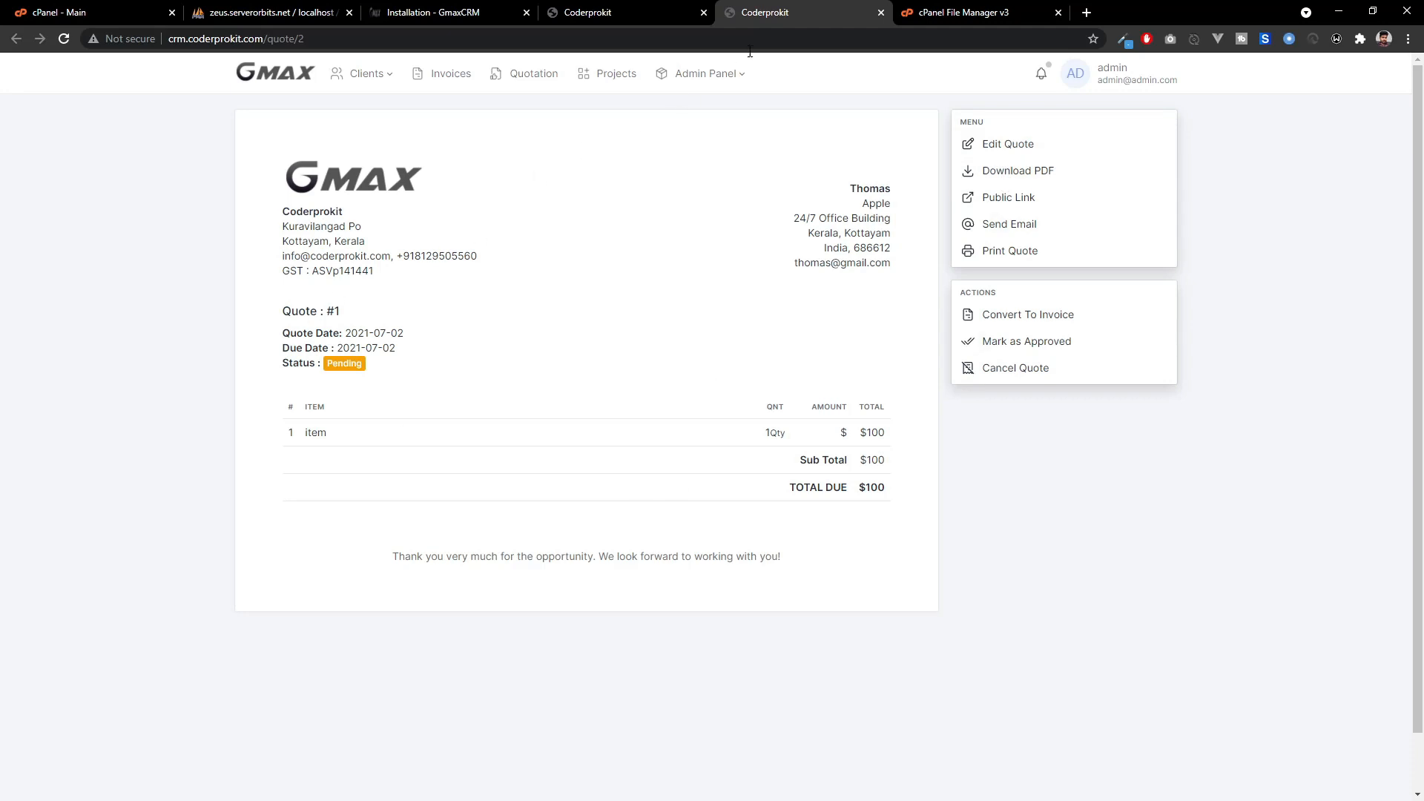
click(881, 13)
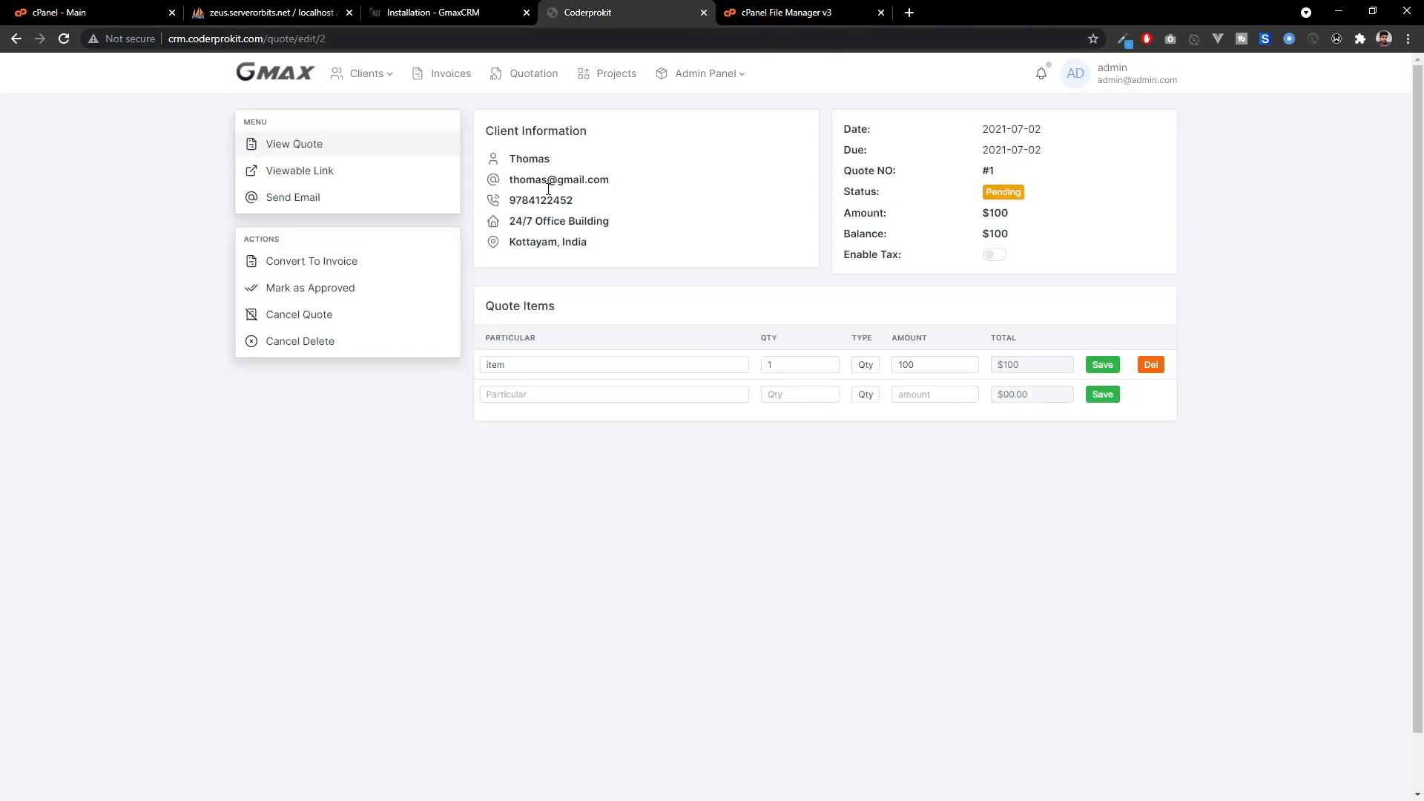
click(315, 266)
Confirm the conversion to invoice #2, preview it in a new tab, then return to the dashboard.
click(785, 113)
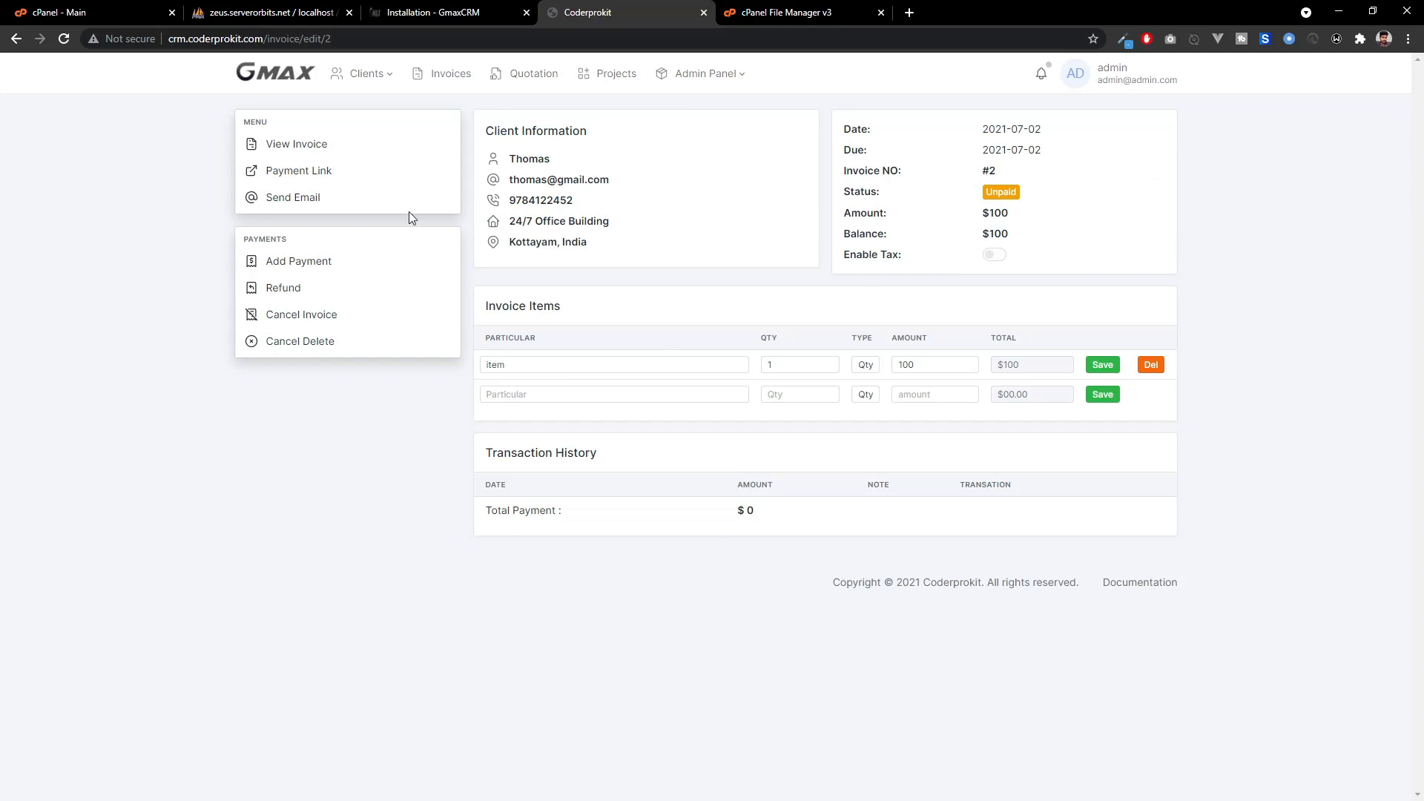
right_click(304, 148)
click(445, 158)
click(842, 10)
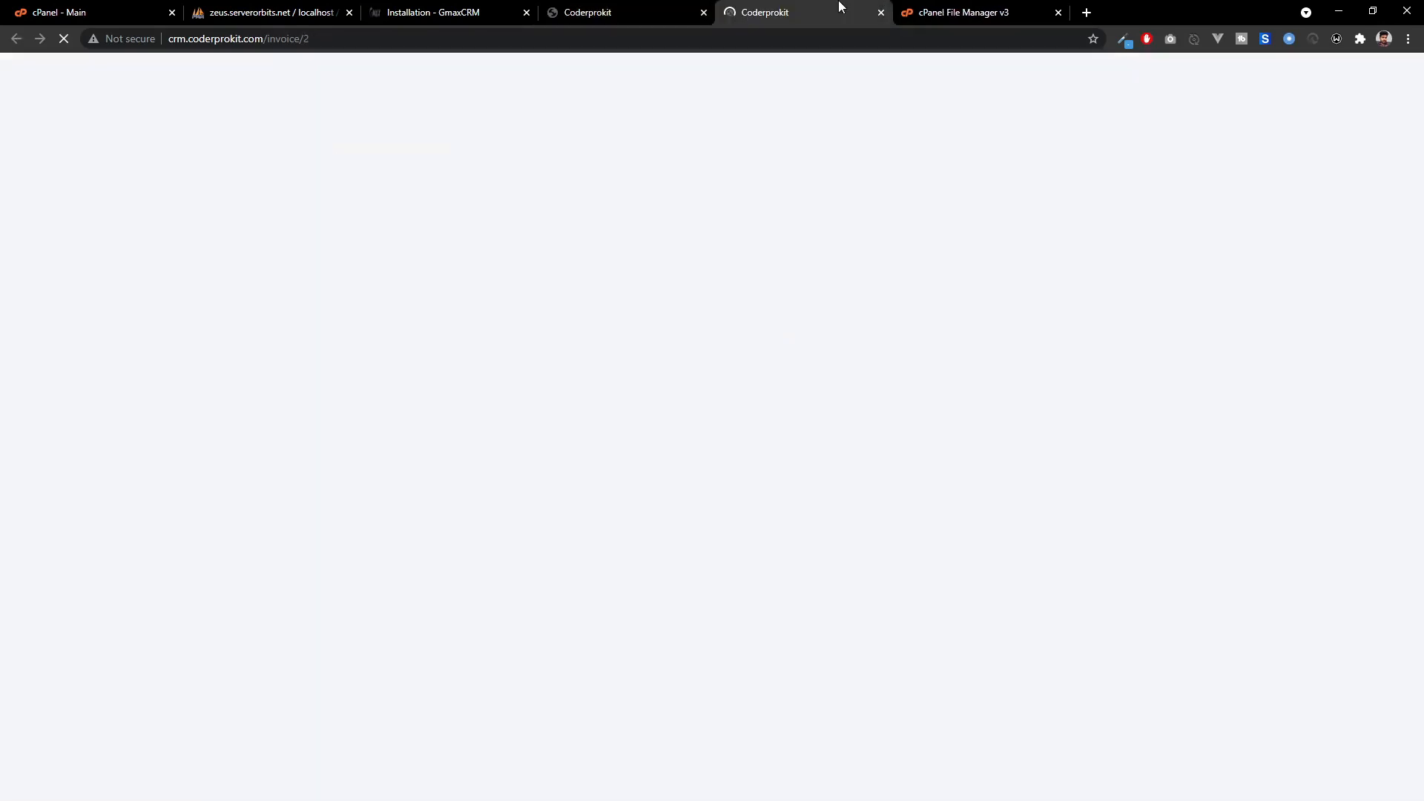
scroll(509, 283, down, 1)
scroll(512, 267, up, 1)
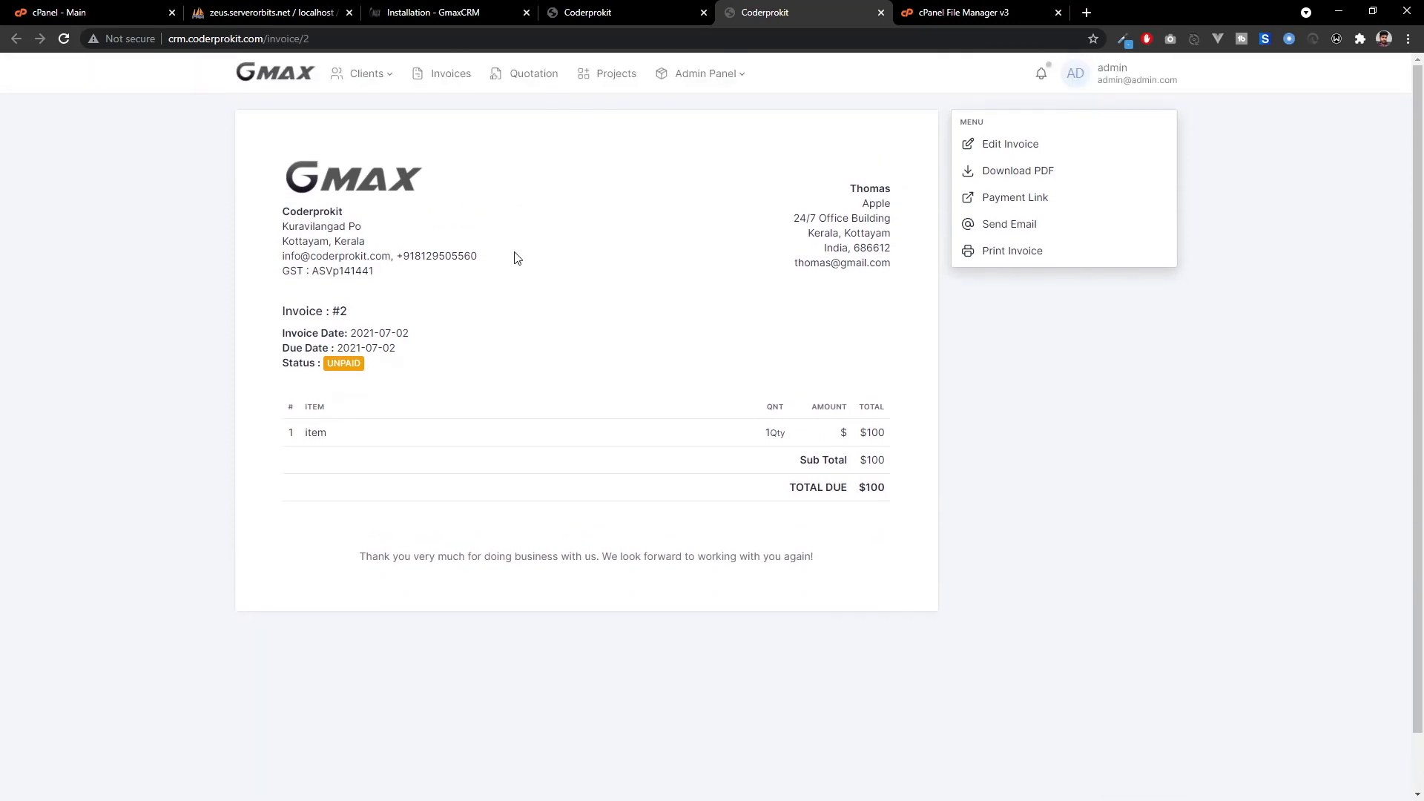
drag(286, 308, 434, 317)
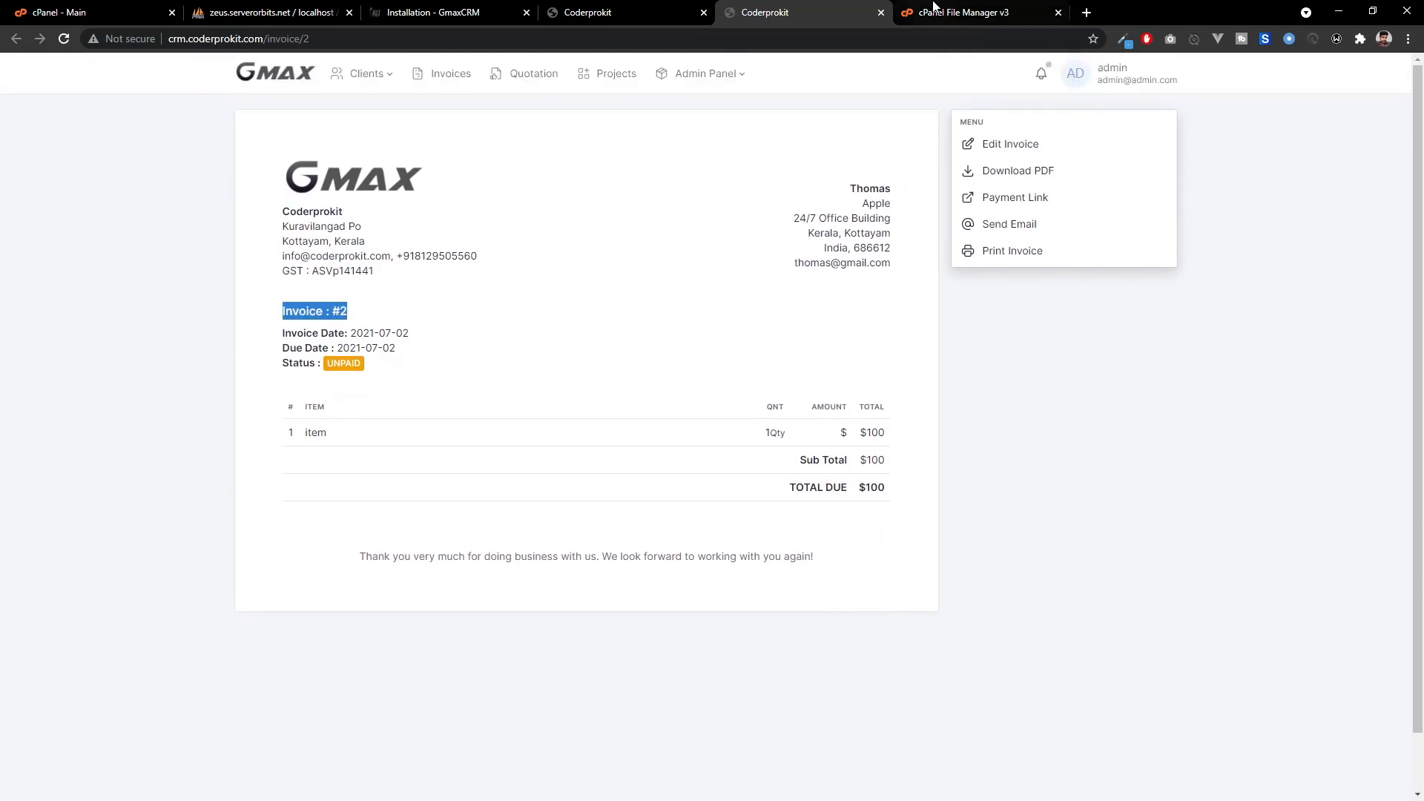
click(883, 13)
click(297, 87)
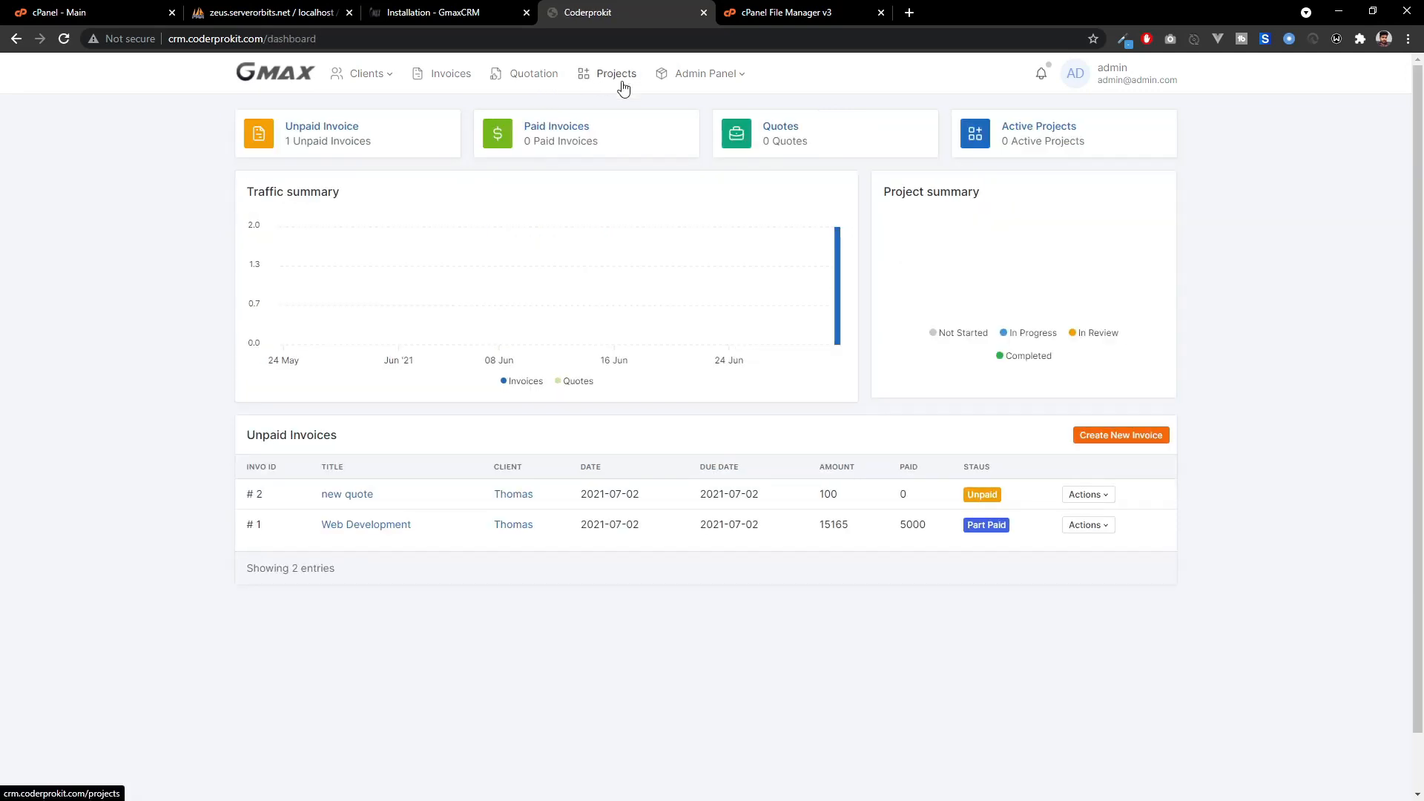
Create project 'web development' starting 02/07/2021 with a 23 July 2021 deadline.
click(622, 84)
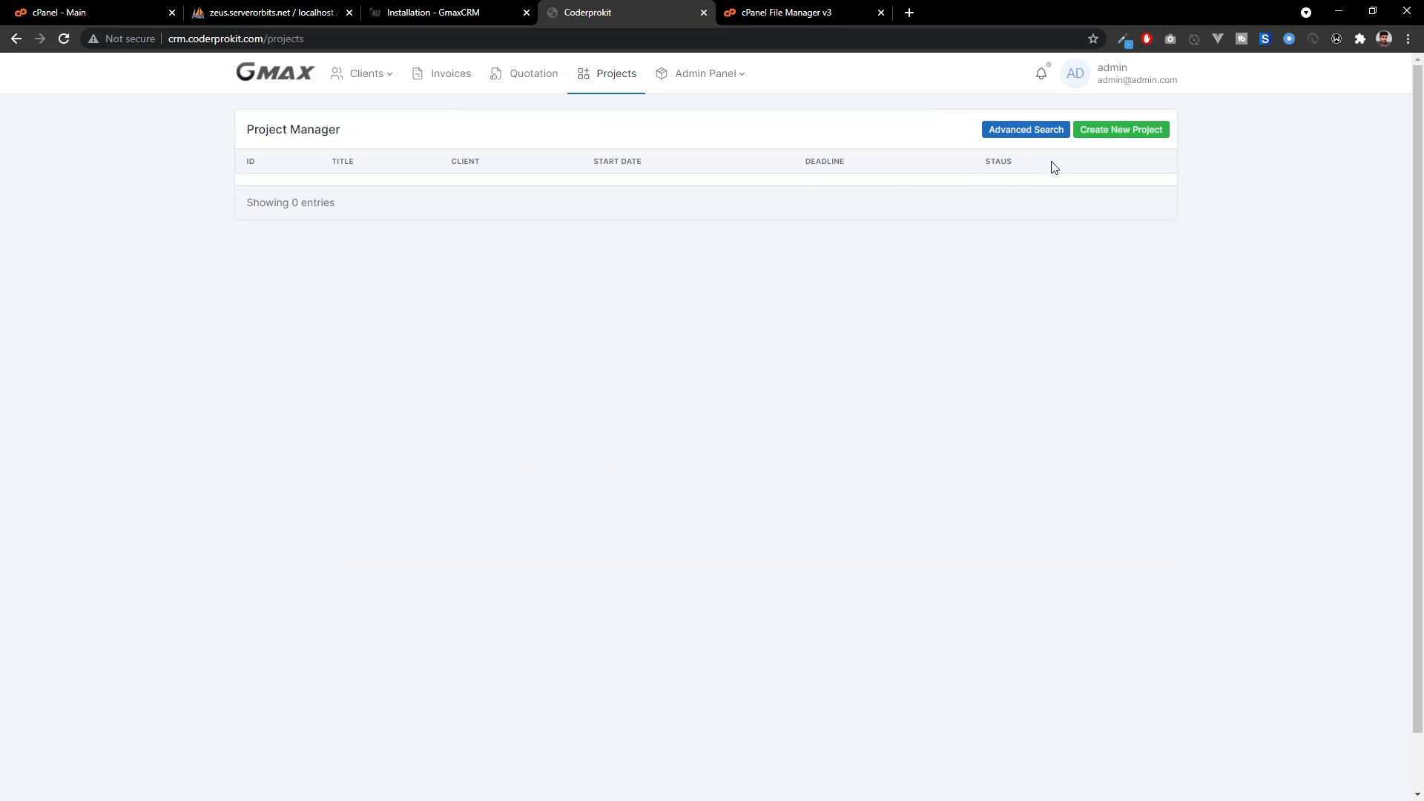
click(1146, 130)
click(688, 355)
text(web development)
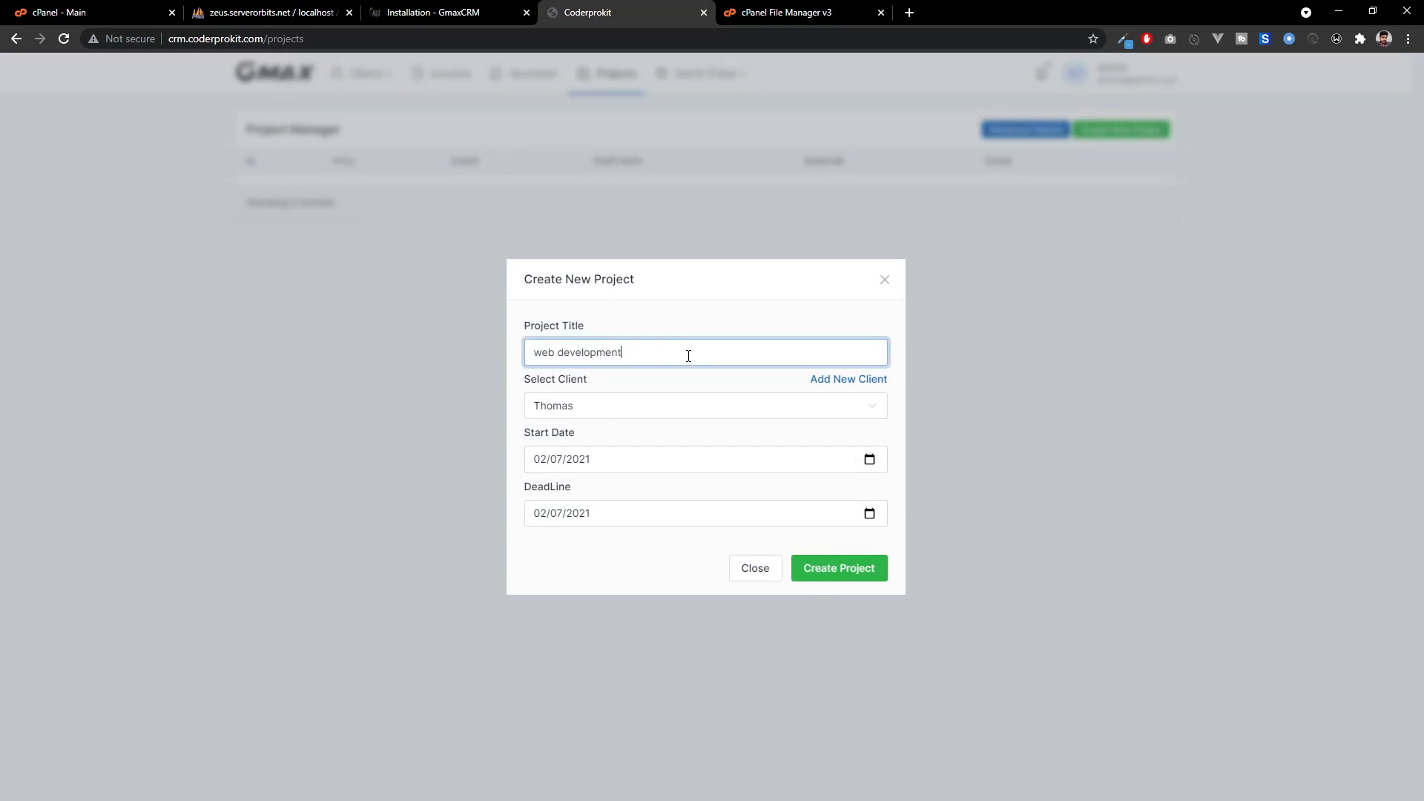
key(Tab)
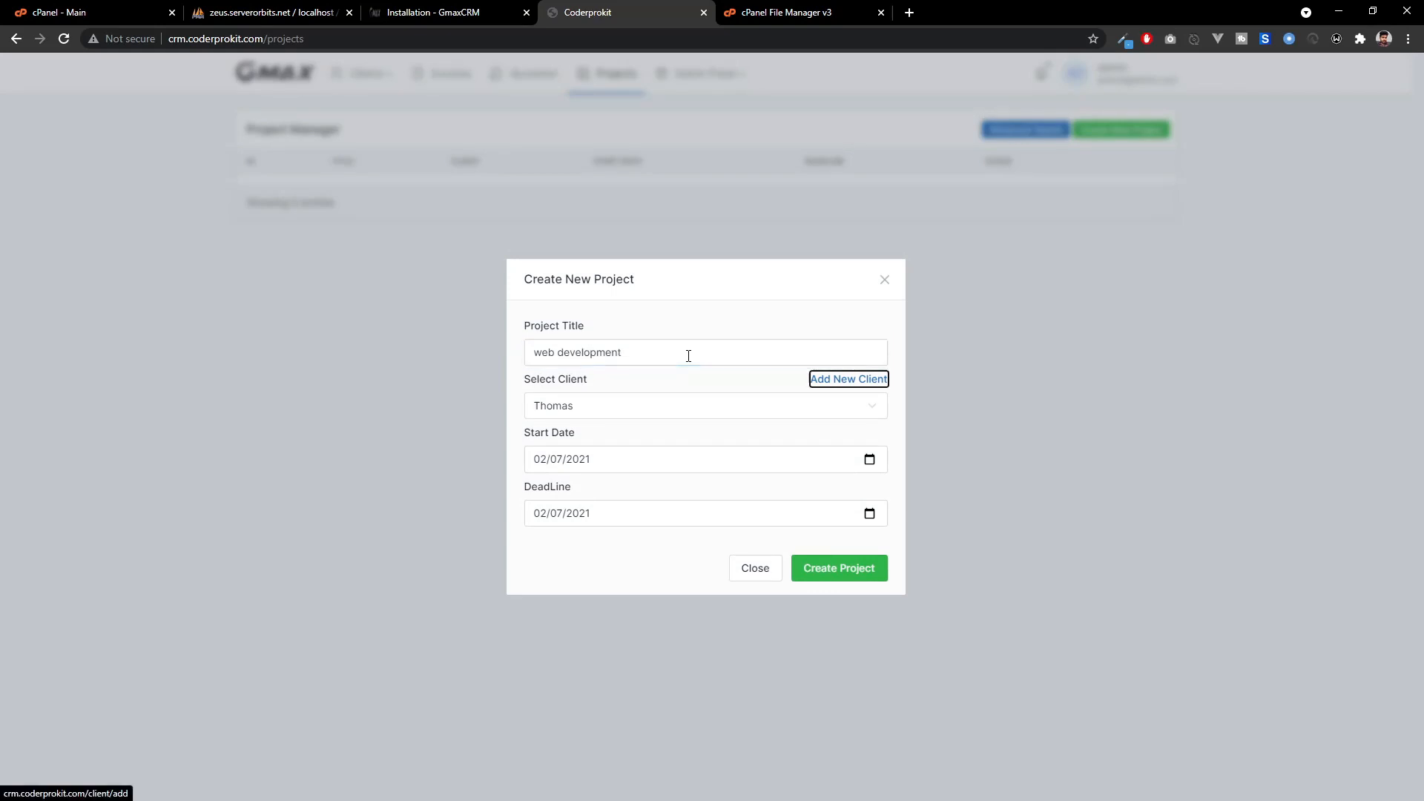
click(869, 460)
click(646, 541)
click(869, 514)
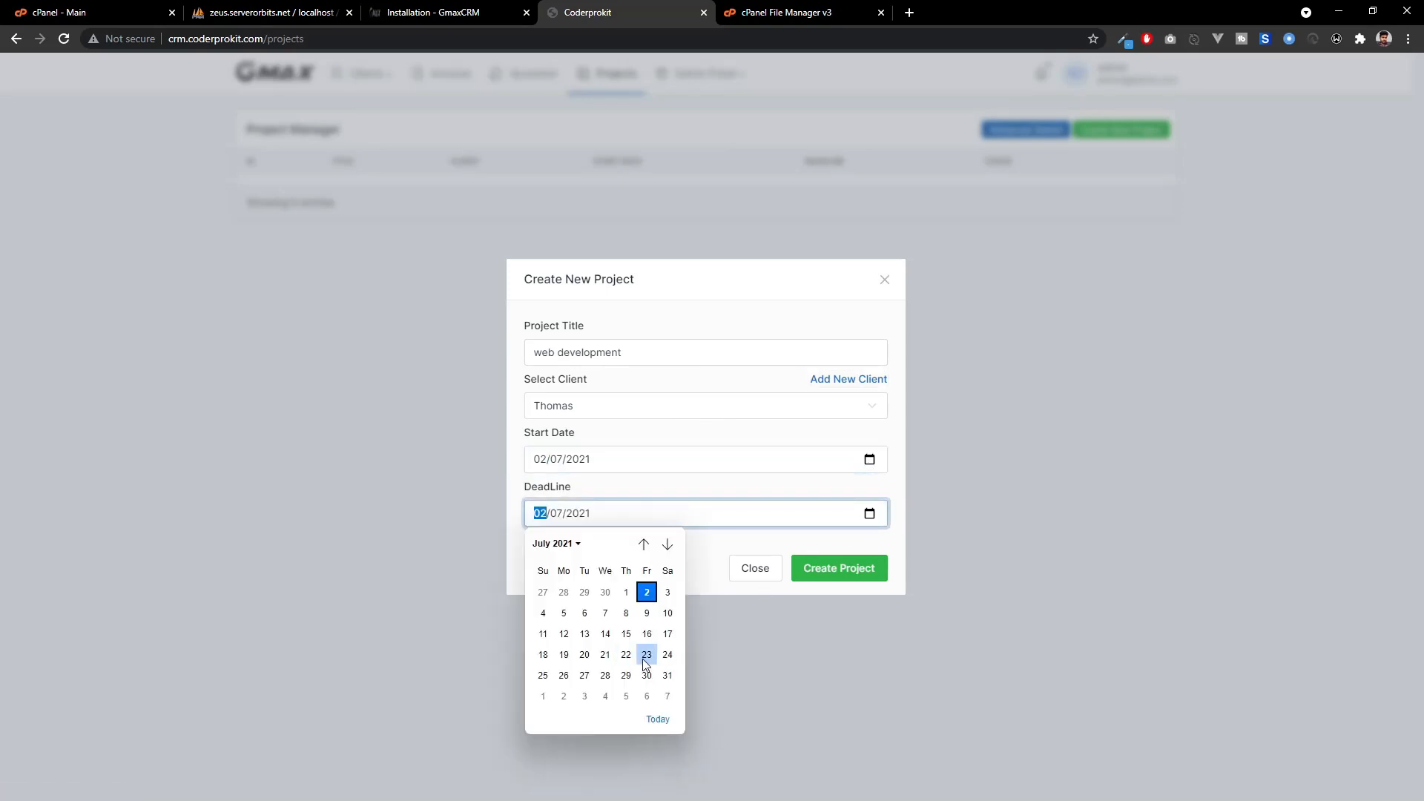
click(643, 659)
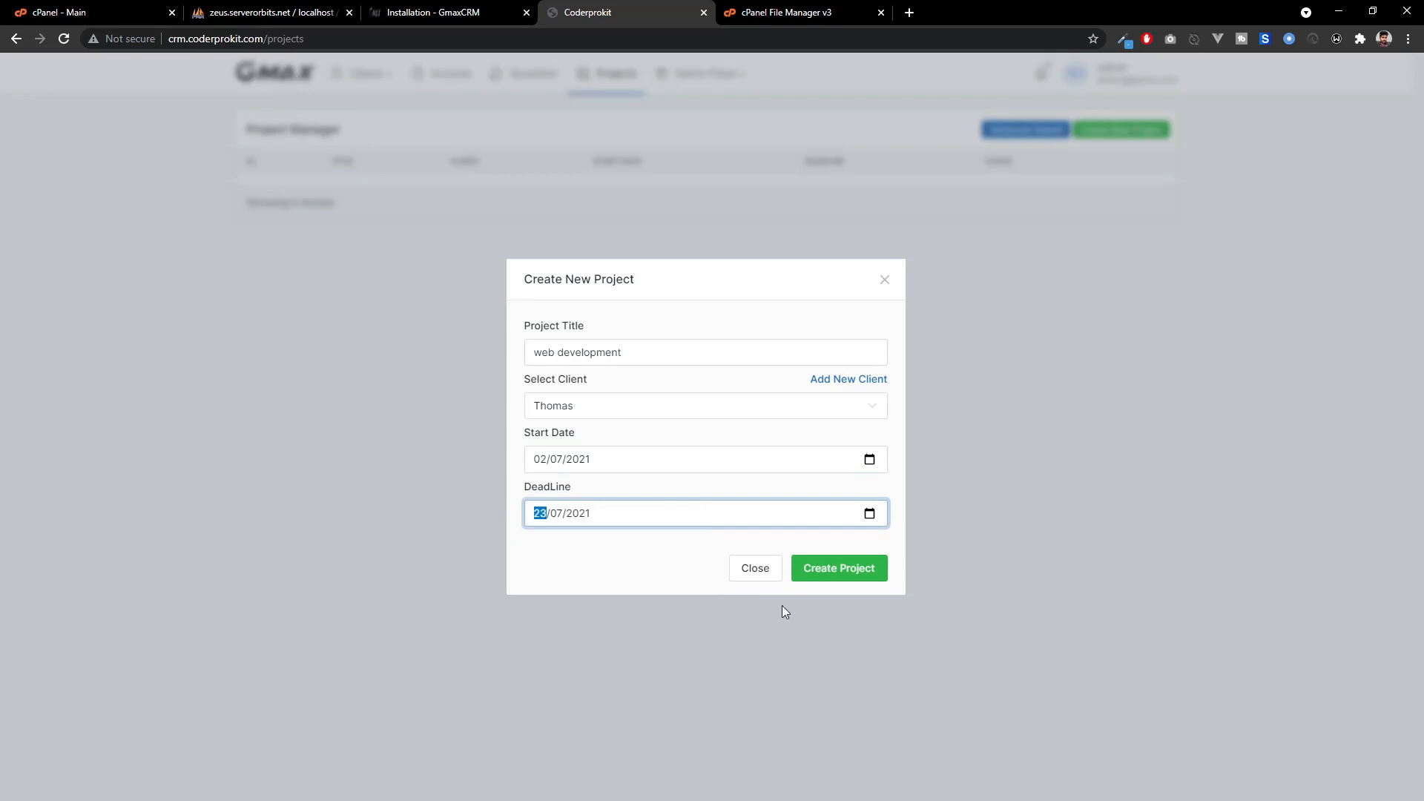
click(840, 583)
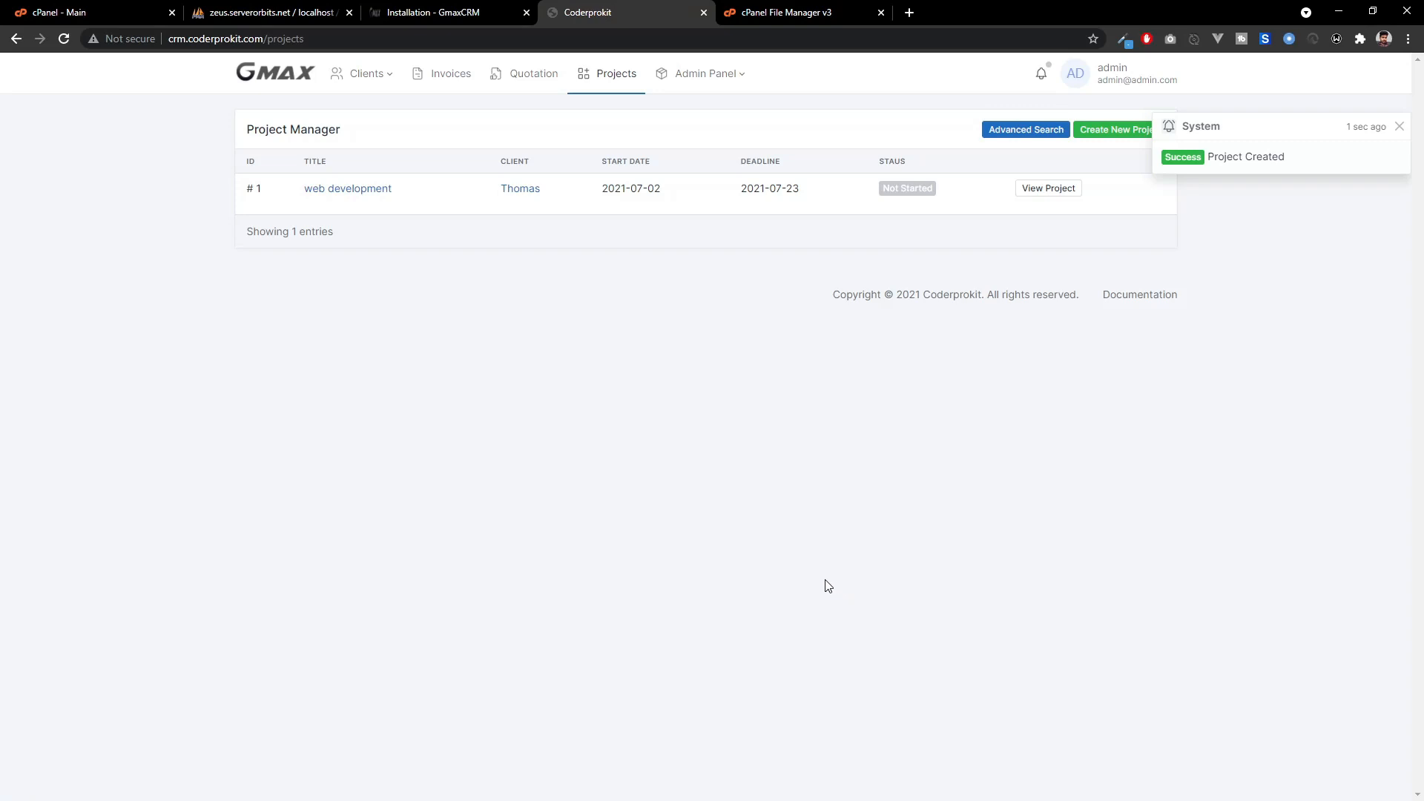
Set the web development project's status to In Progress.
click(376, 191)
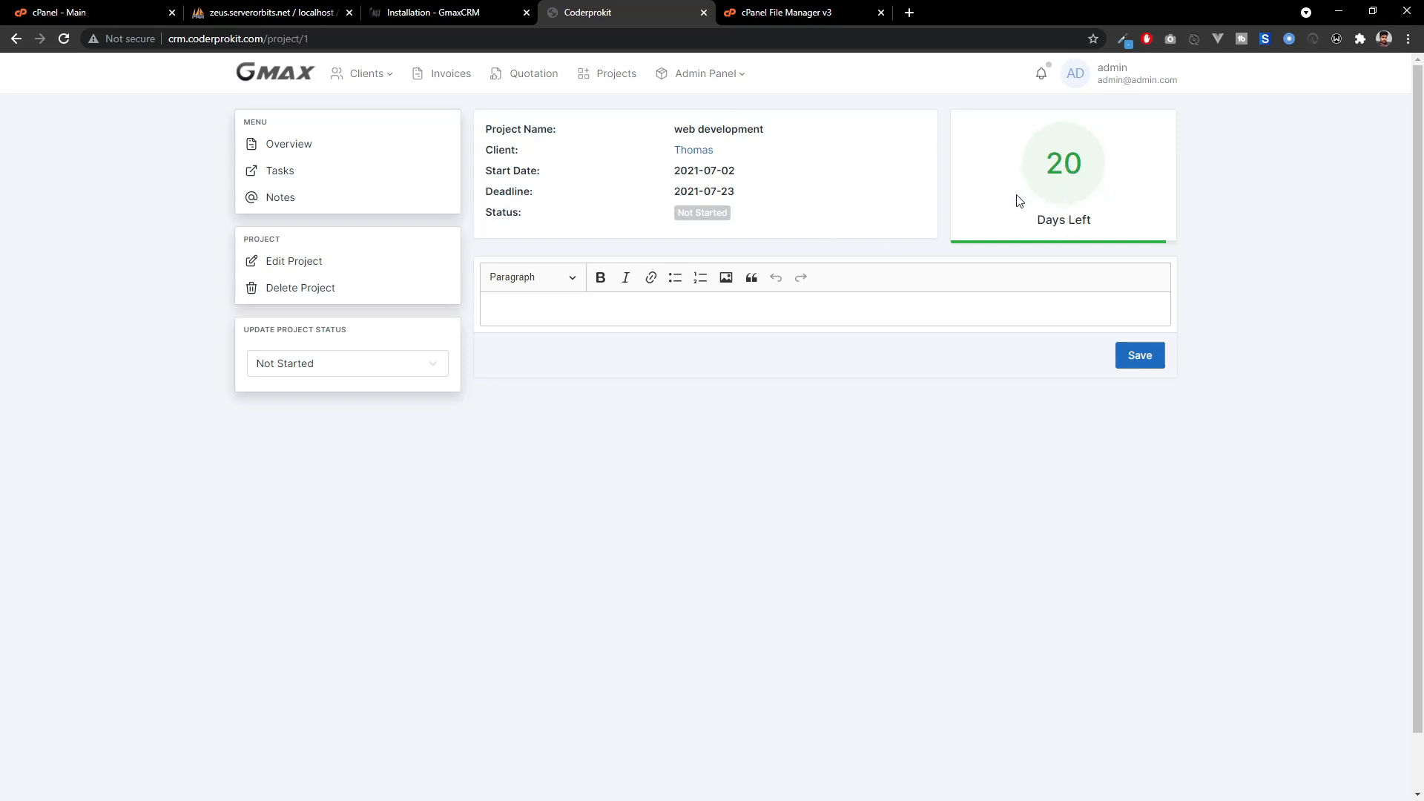
click(344, 366)
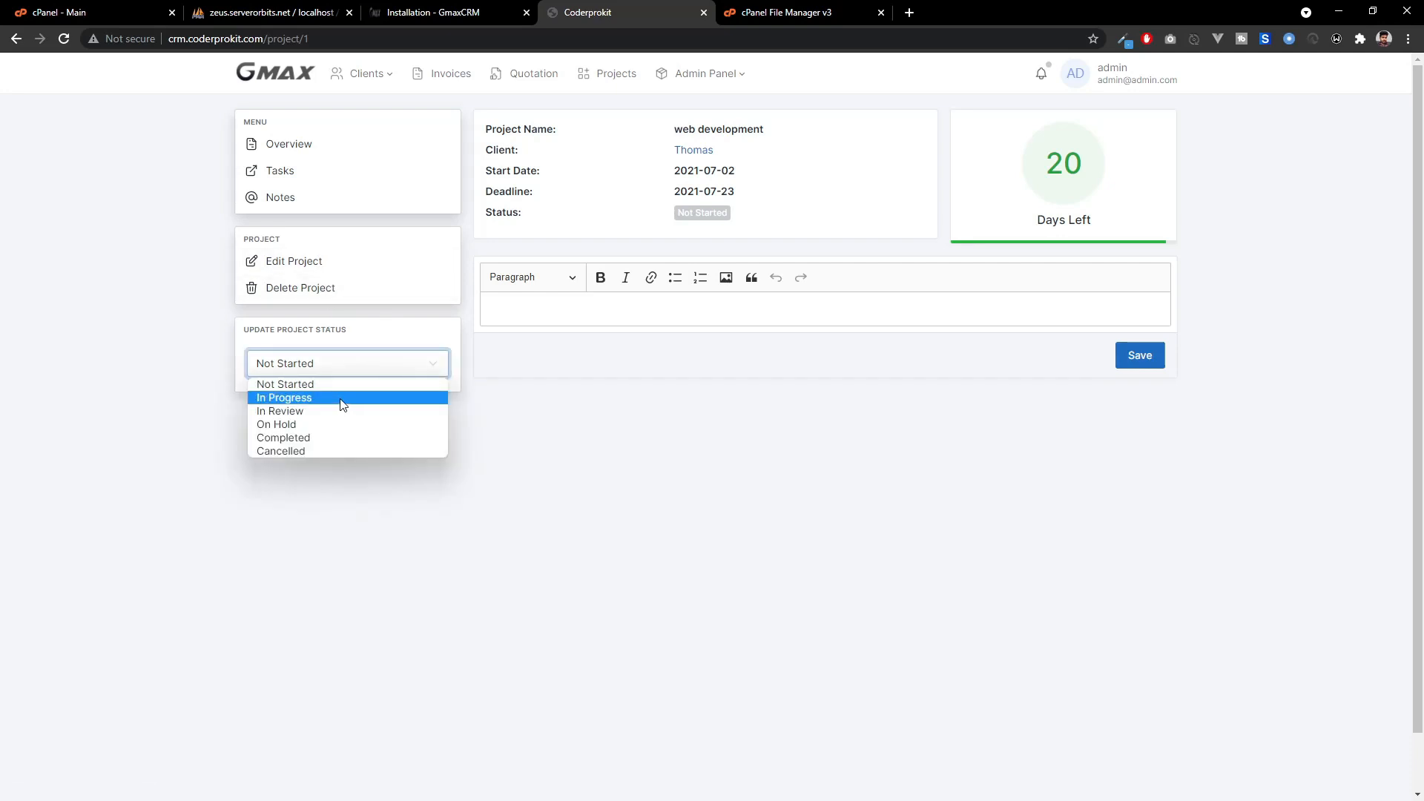
click(343, 402)
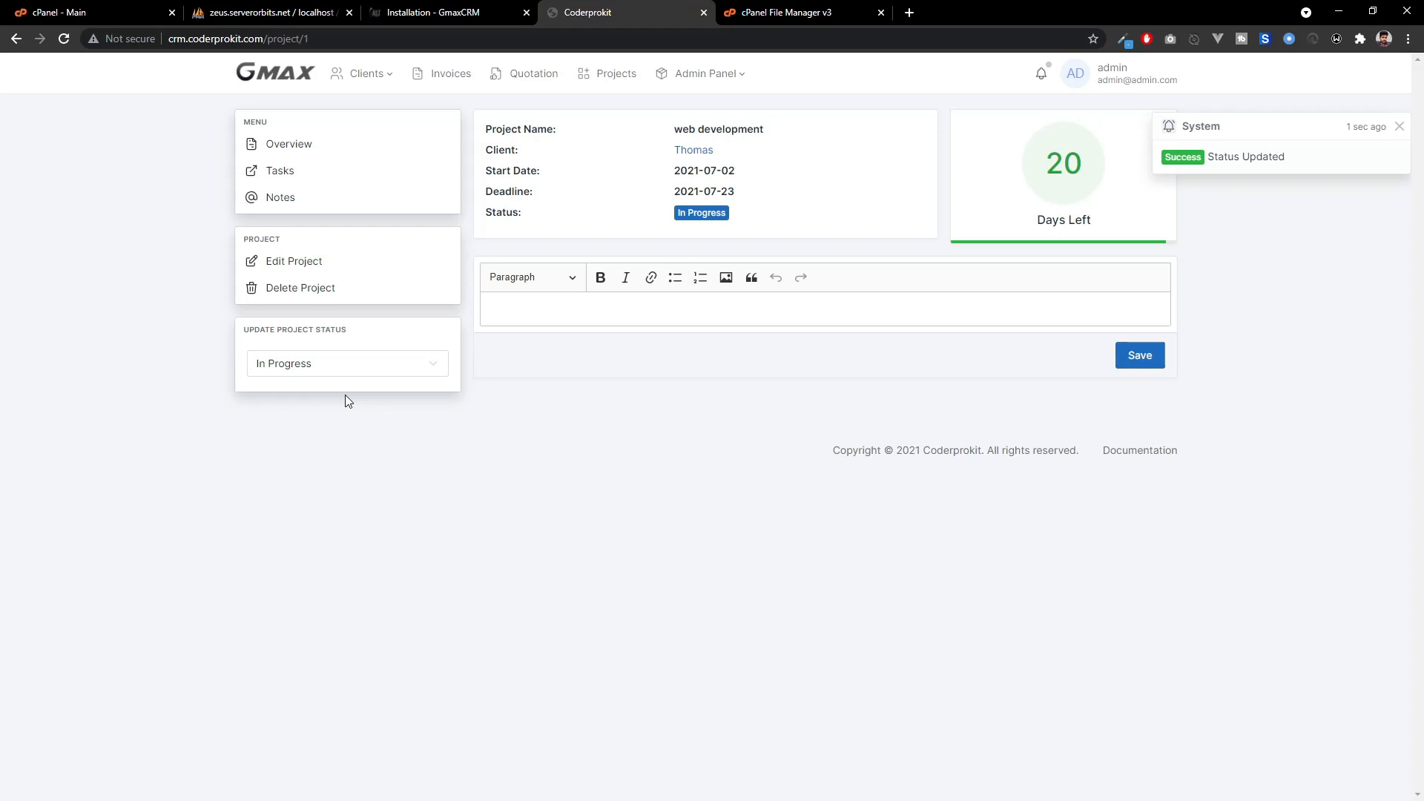
Paste the 'What is Lorem Ipsum?' heading and paragraph as the project overview and save it.
click(663, 314)
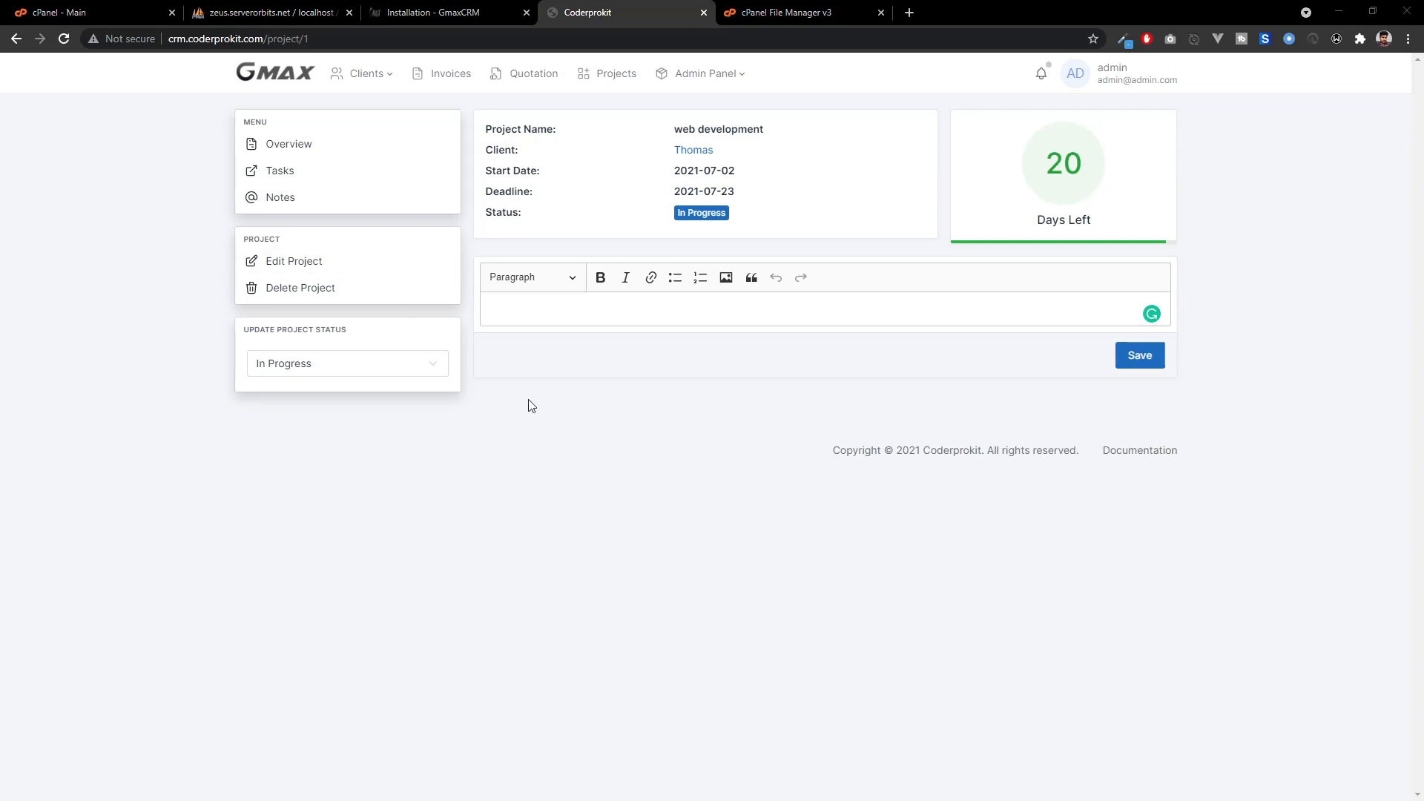
click(626, 307)
text(What is Lorem Ipsum? Lorem Ipsum is simply dummy text of the printing and typesetting industry. Lorem Ipsum has been the industry's standard dummy text ever since the 1500s, when an unknown printer took a galley of type and scrambled it to make a type specimen book. It has survived not only five centuries, but also the leap into electronic typesetting, remaining essentially unchanged. It was popularised in the 1960s with the release of Letraset sheets containing Lorem Ipsum passages, and more recently with desktop publishing software like Aldus PageMaker including versions of Lorem Ipsum.)
click(1139, 447)
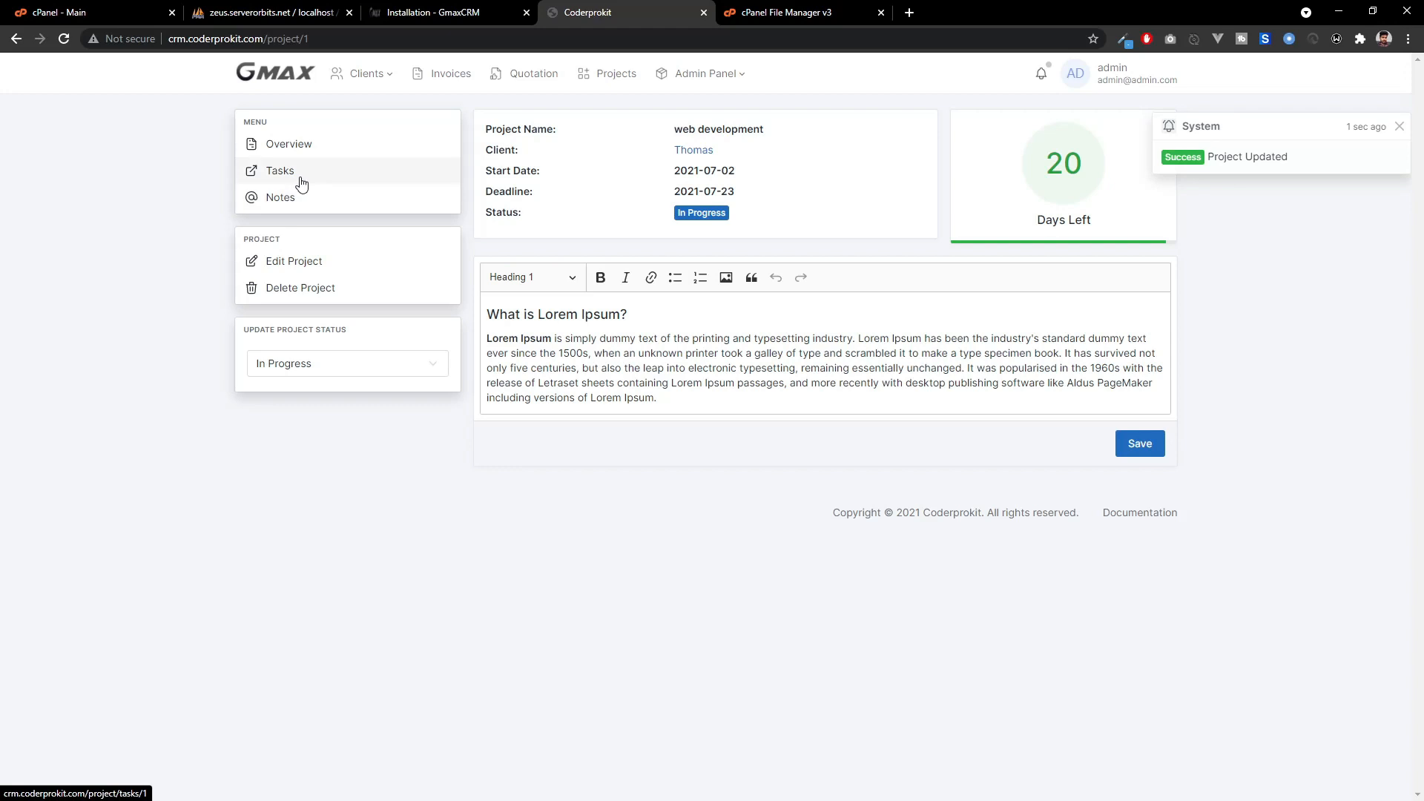
click(270, 199)
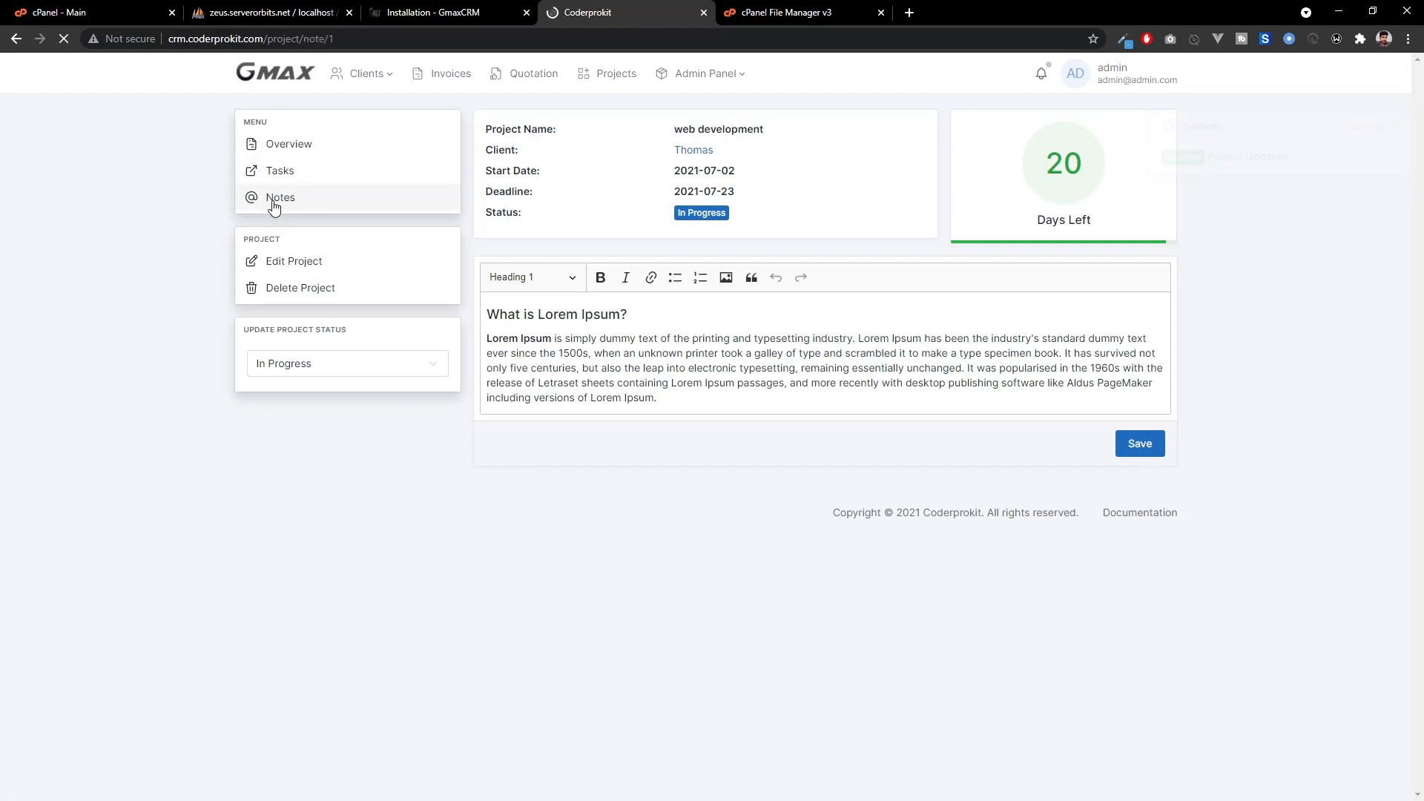
Replace the placeholder project note with the Lorem Ipsum text and save it.
click(617, 212)
key(ctrl+a)
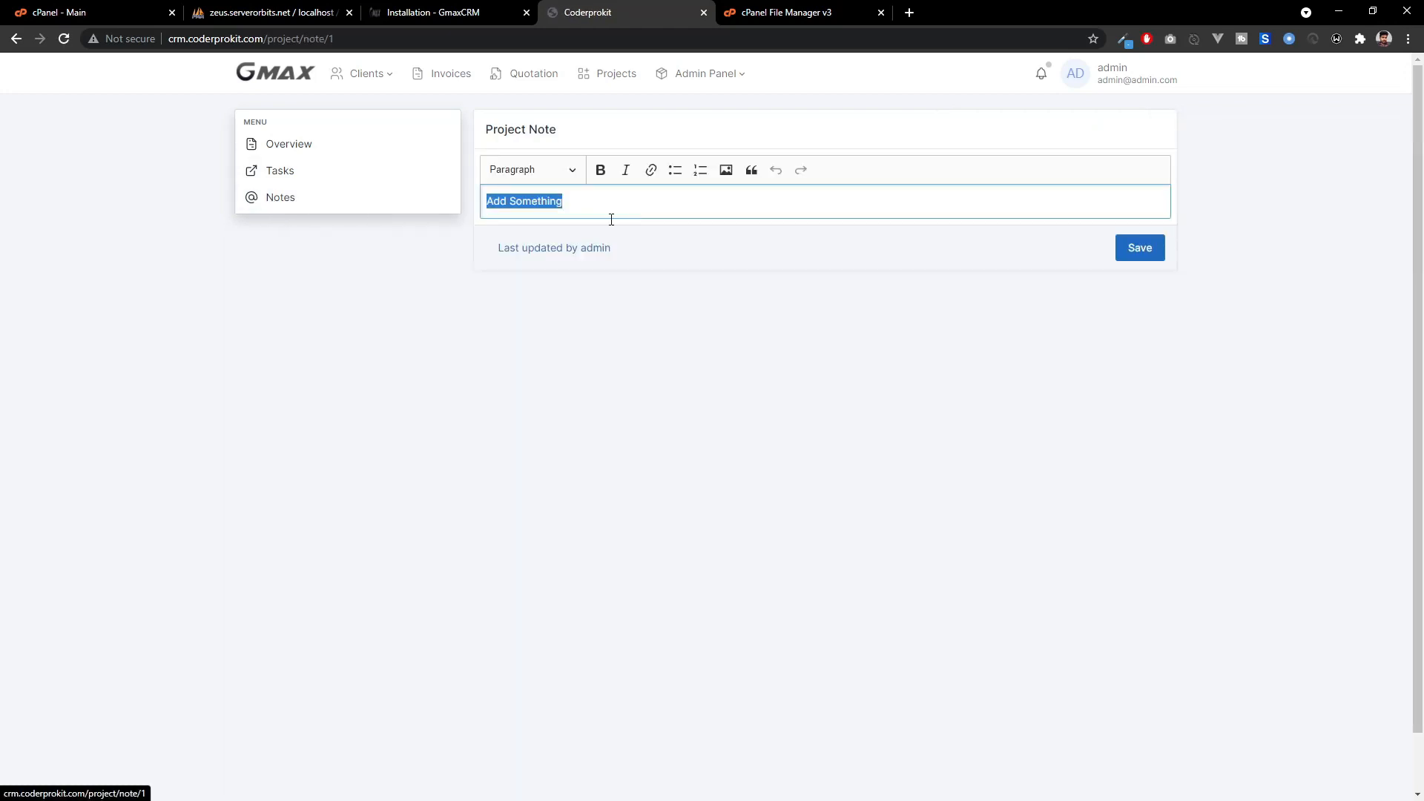
text(What is Lorem Ipsum? Lorem Ipsum is simply dummy text of the printing and typesetting industry. Lorem Ipsum has been the industry's standard dummy text ever since the 1500s, when an unknown printer took a galley of type and scrambled it to make a type specimen book. It has survived not only five centuries, but also the leap into electronic typesetting, remaining essentially unchanged. It was popularised in the 1960s with the release of Letraset sheets containing Lorem Ipsum passages, and more recently with desktop publishing software like Aldus PageMaker including versions of Lorem Ipsum.)
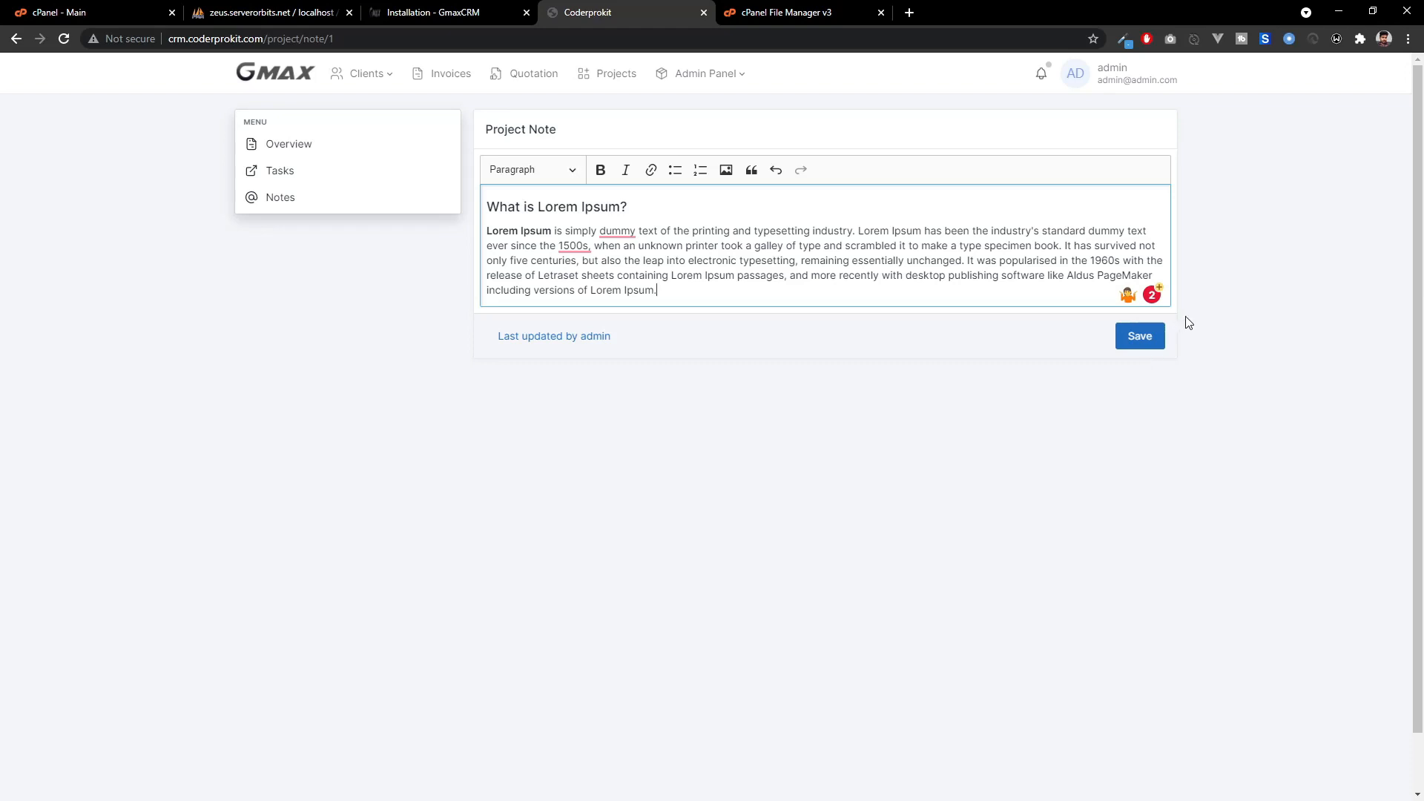
click(1142, 340)
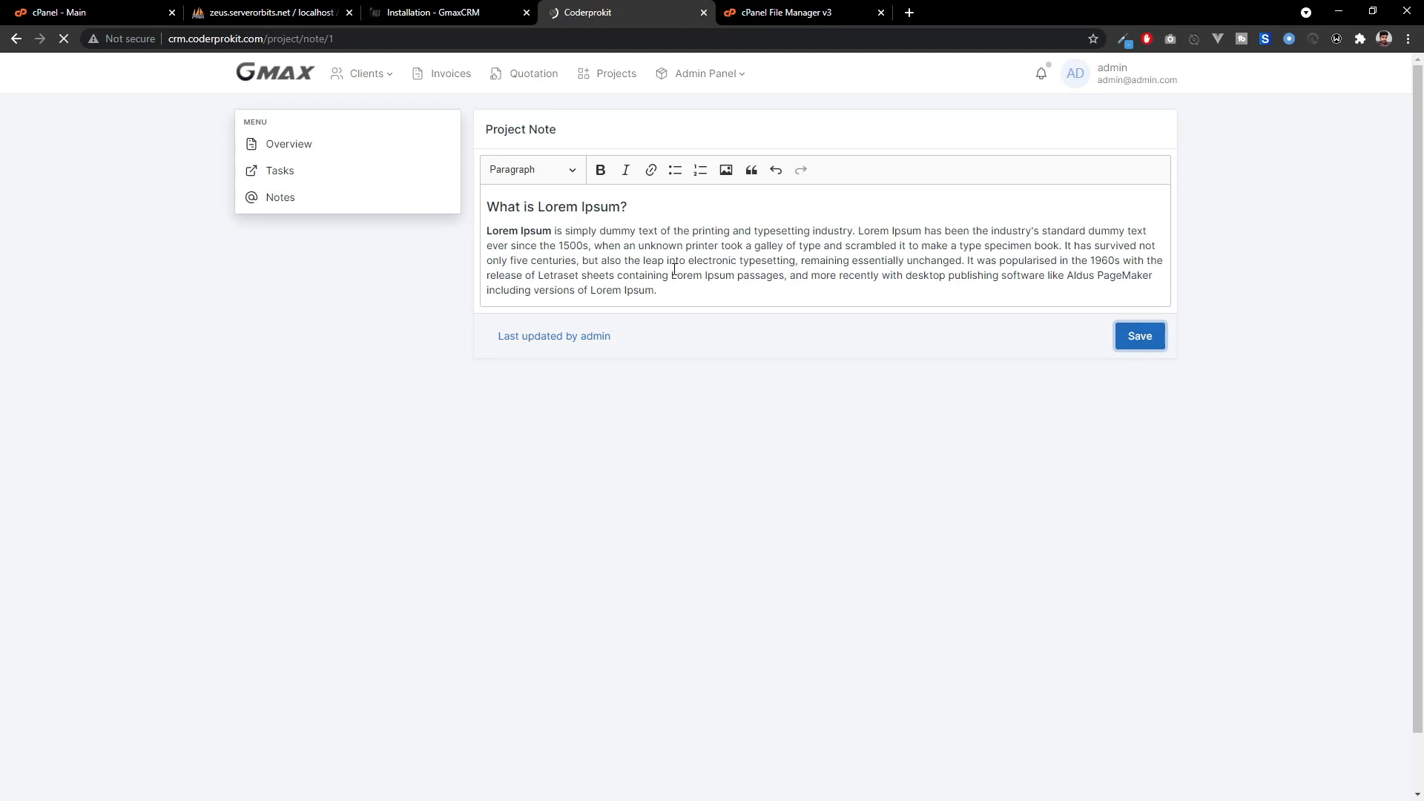
click(283, 181)
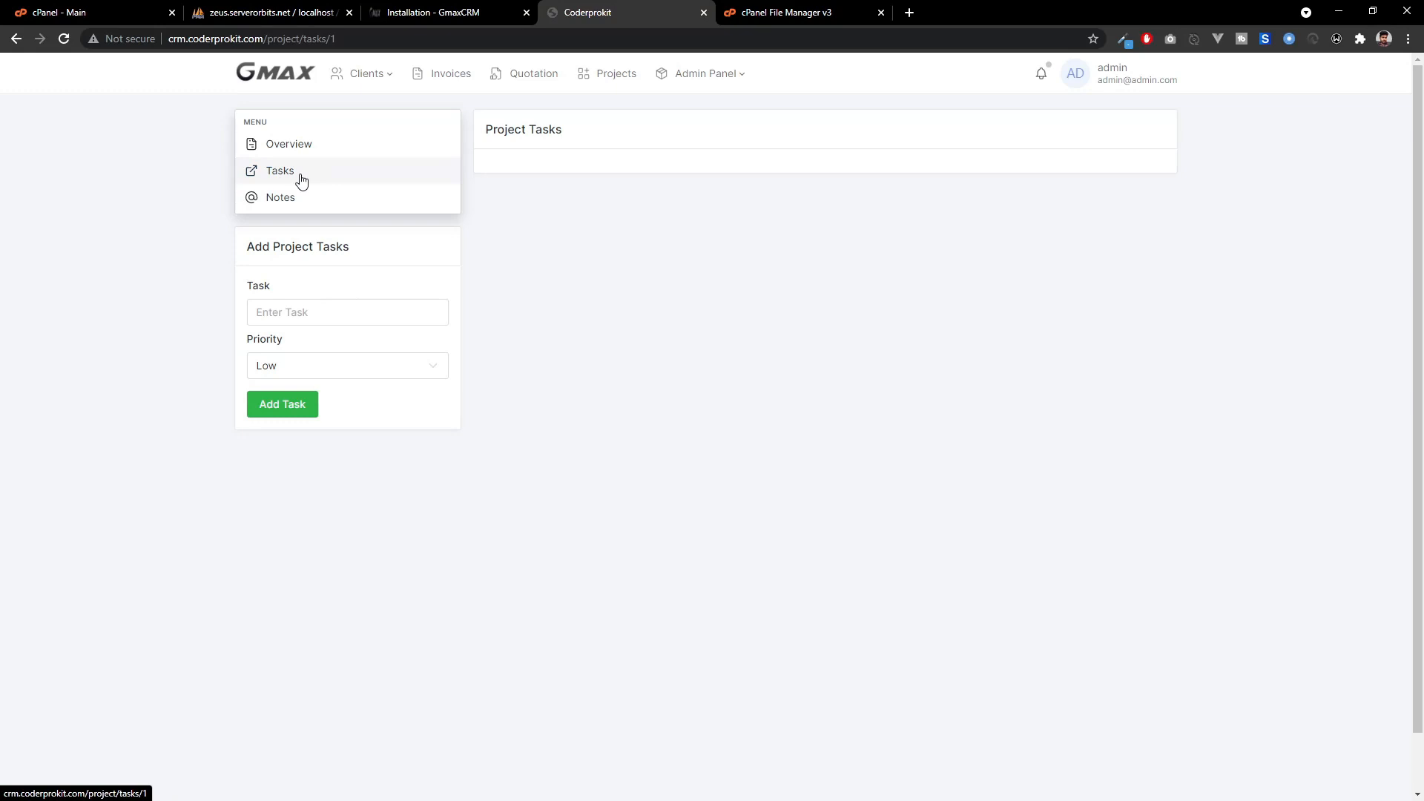
Add the tasks 'create a psd' at High priority and 'design review' at Urgent priority.
click(310, 311)
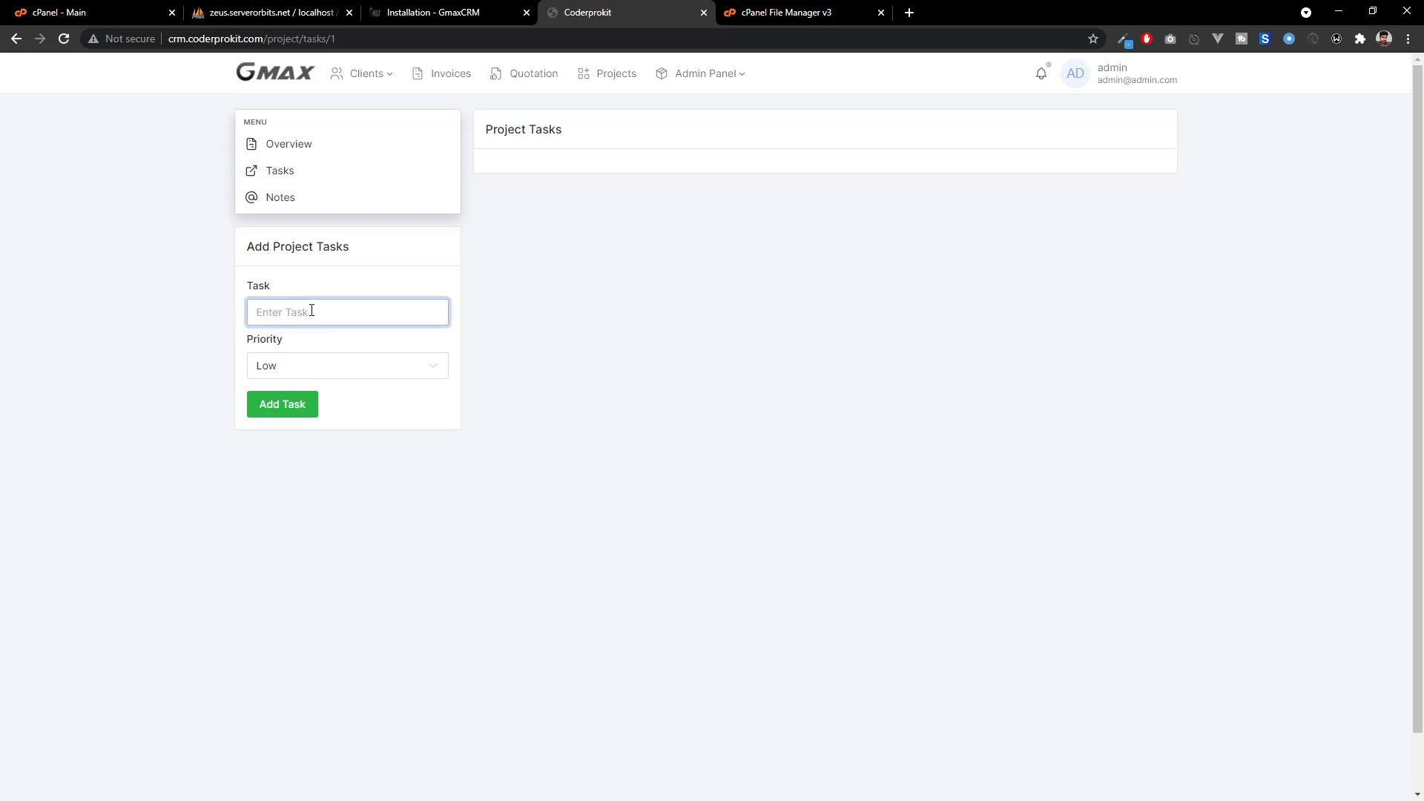
text(create a psd)
click(317, 374)
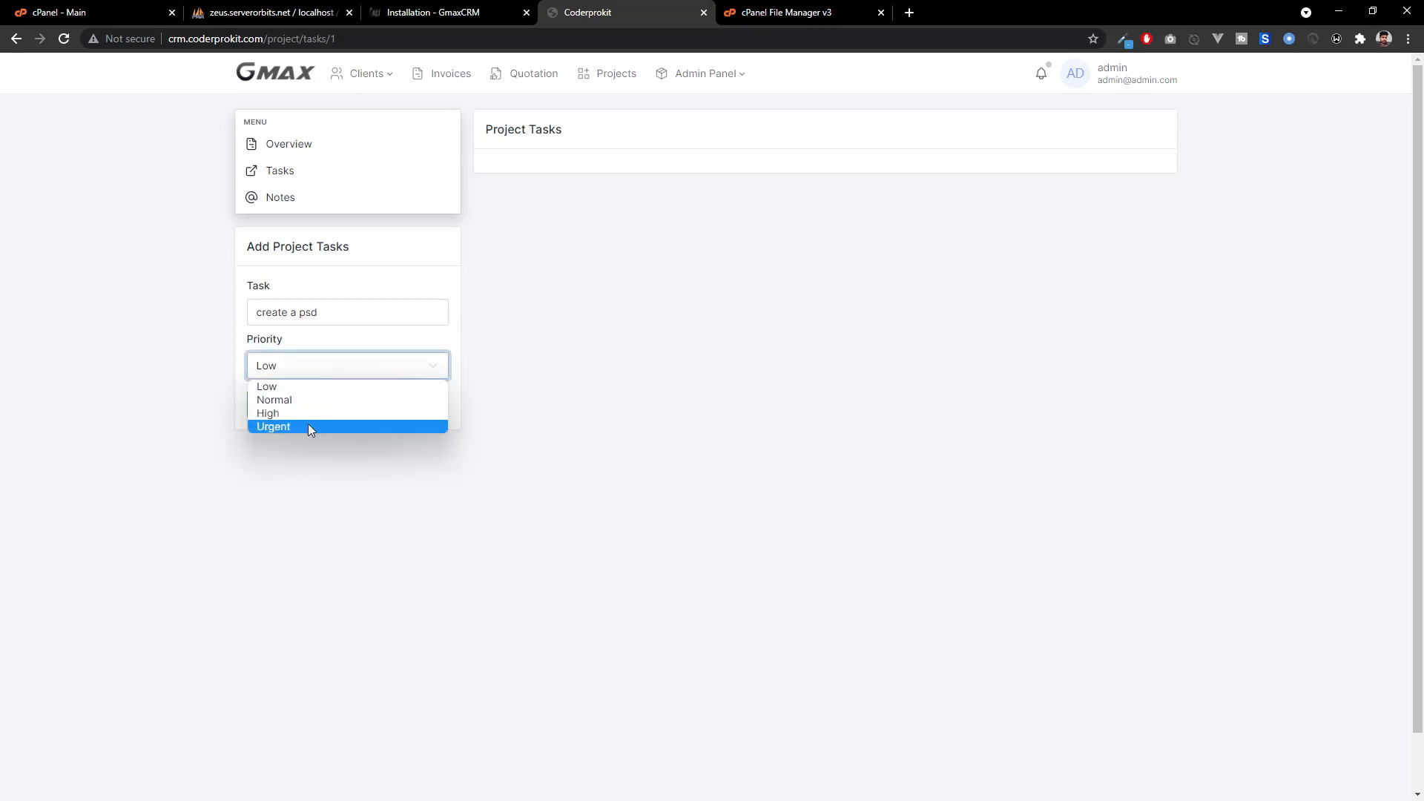
click(310, 411)
click(305, 401)
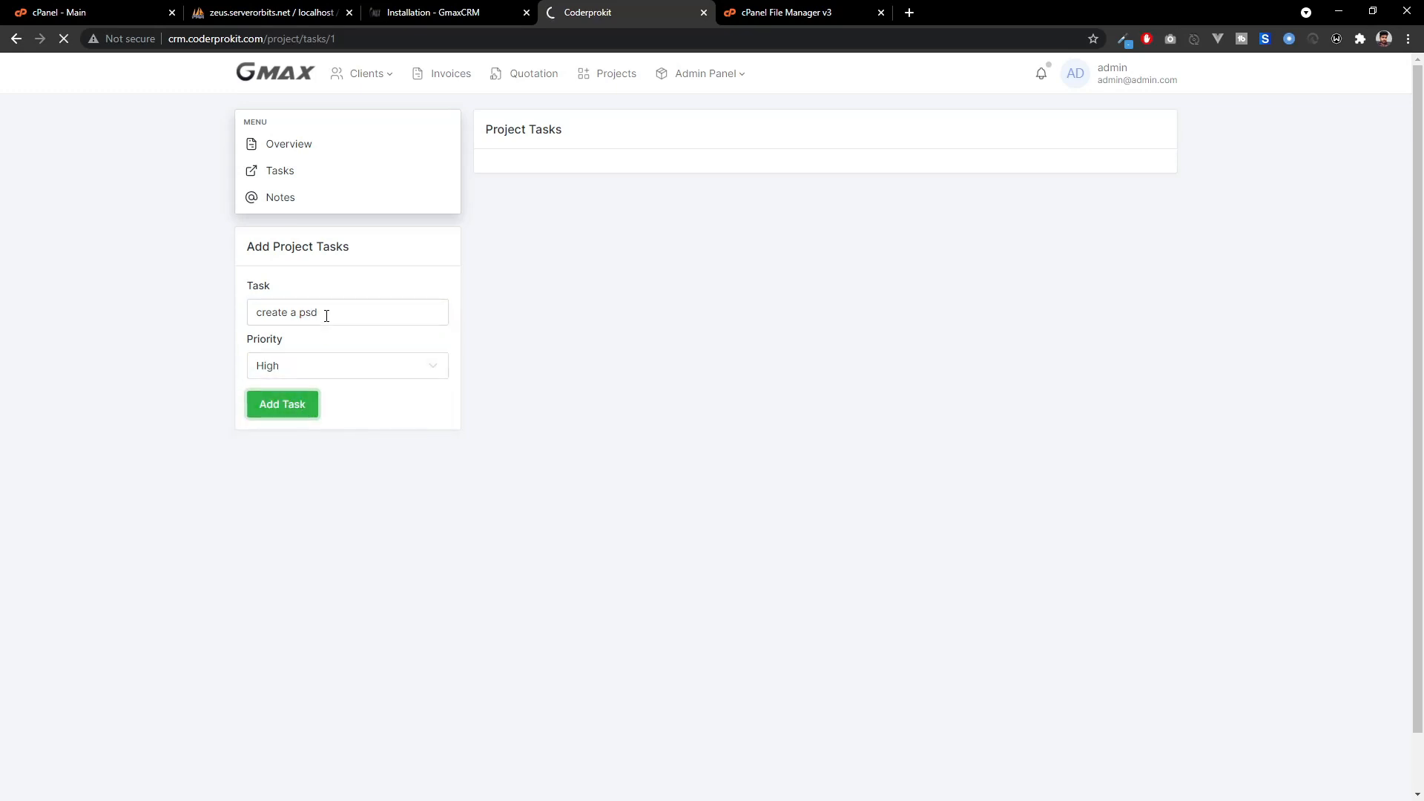
click(327, 316)
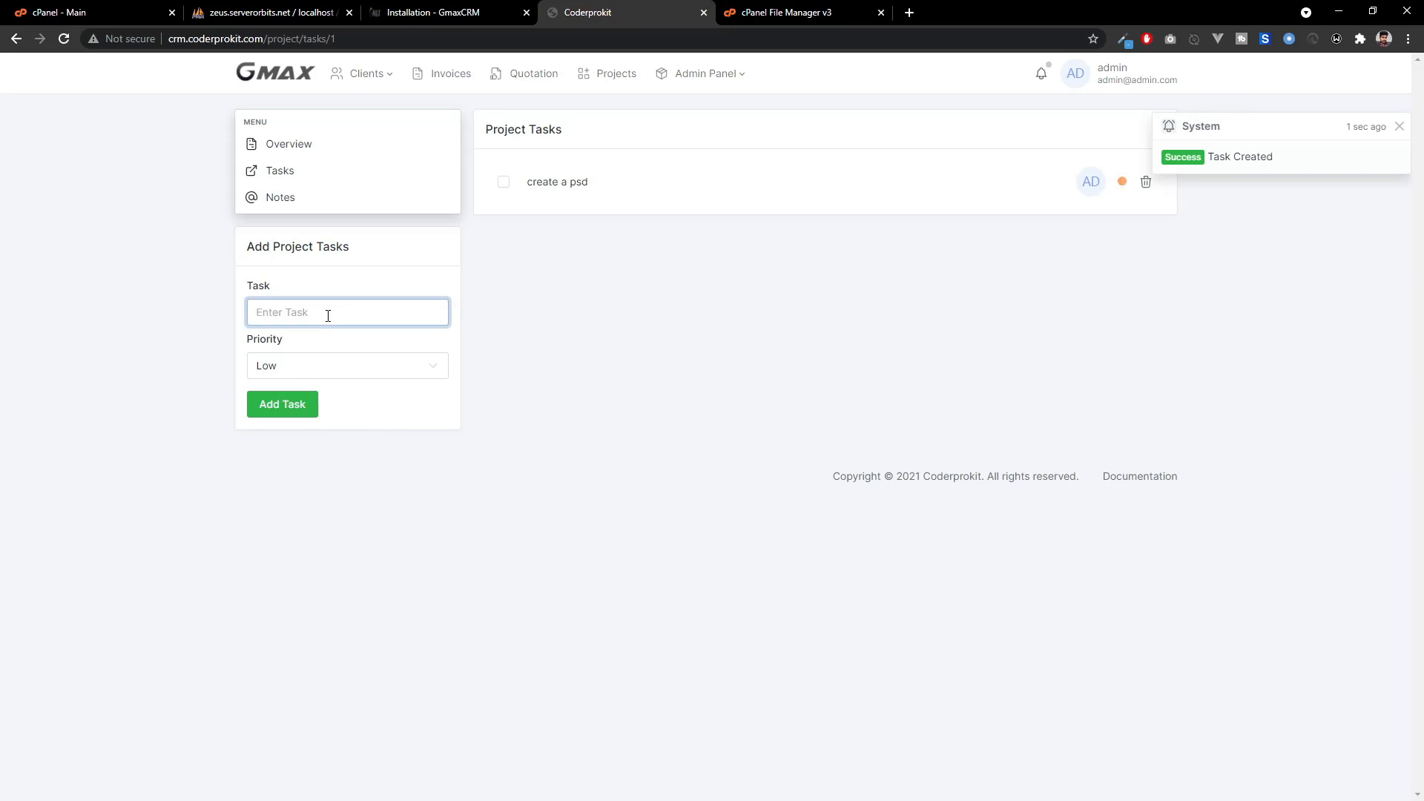
text(g)
key(BackSpace)
text(design review)
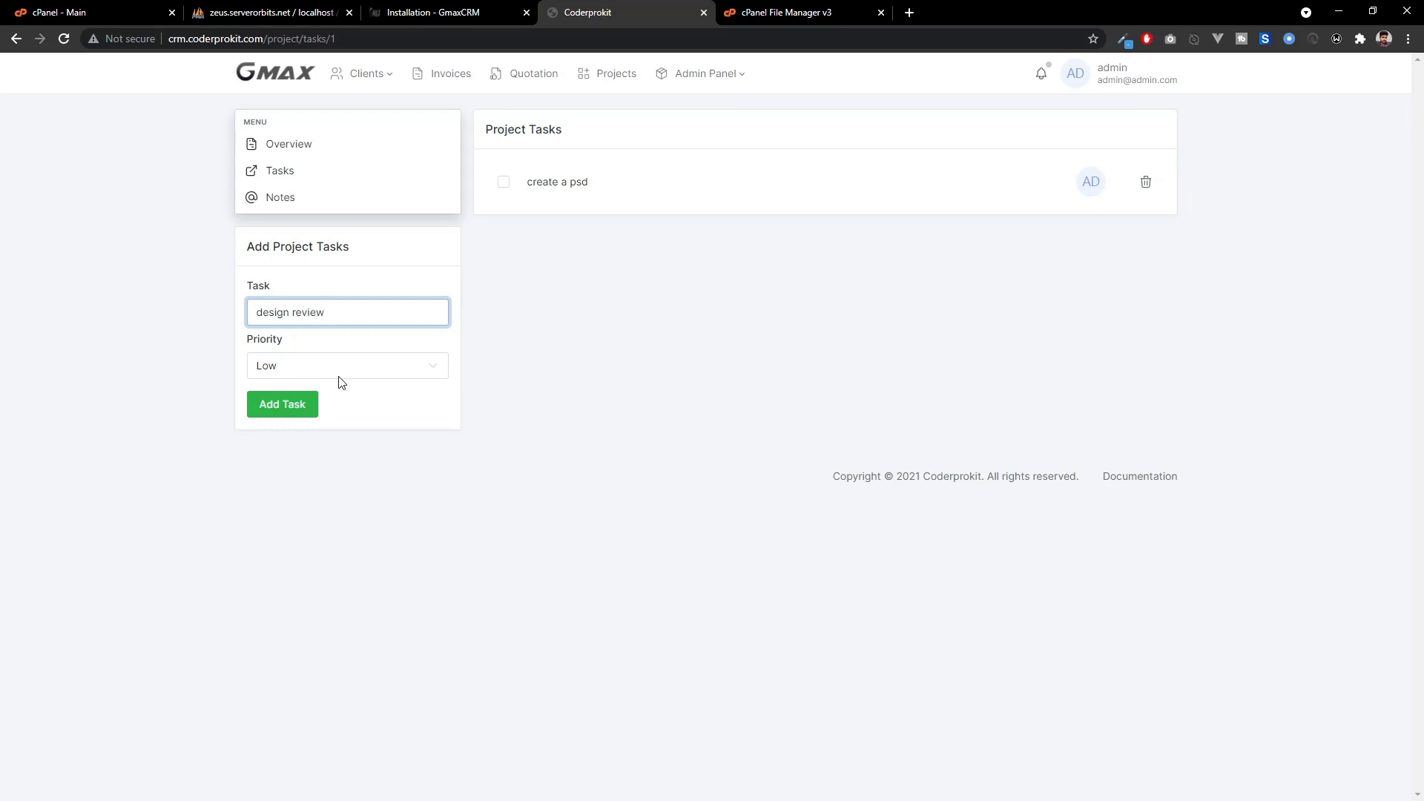
click(338, 374)
click(312, 442)
click(273, 412)
Add 'find a theme' at Normal priority, then mark it and 'design review' as done.
click(331, 320)
text(find a theme)
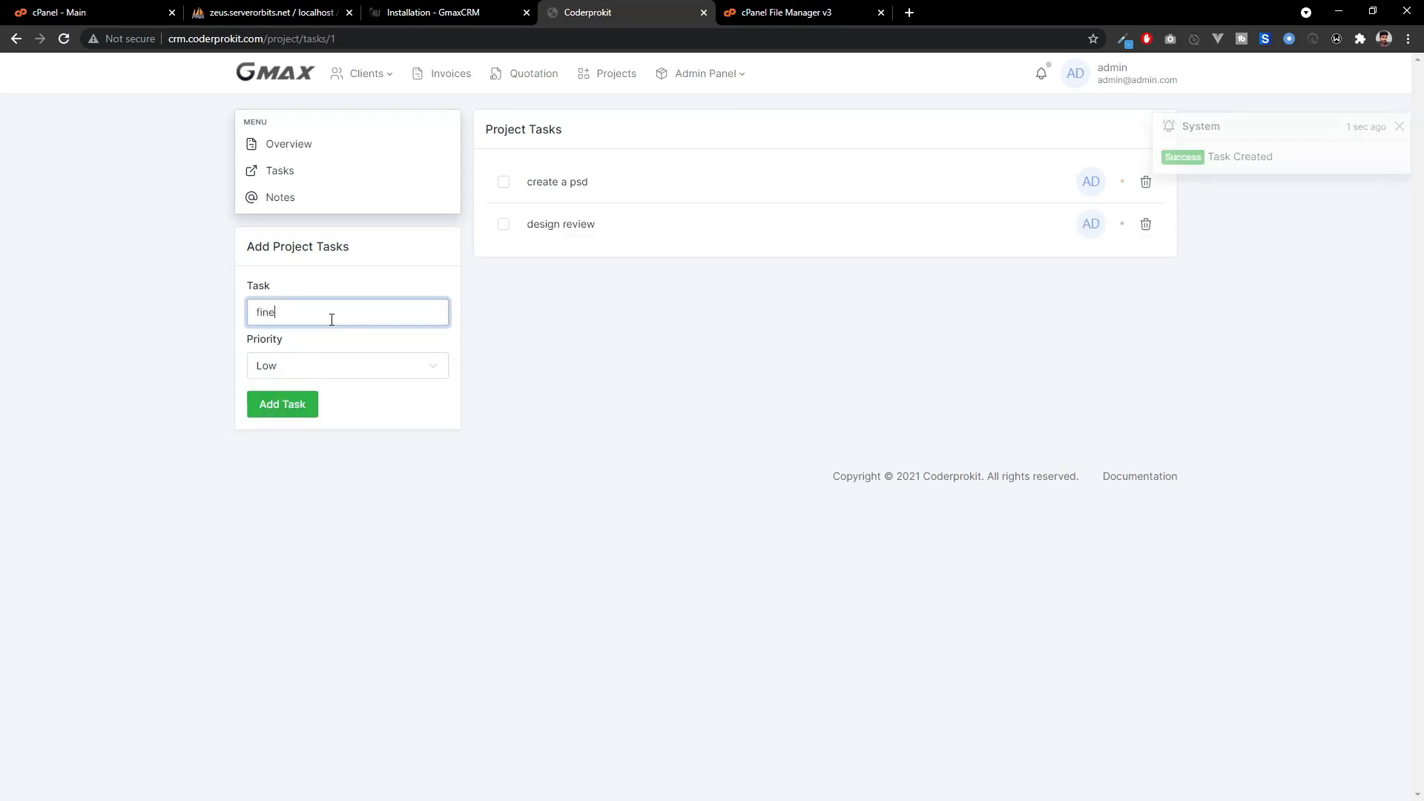
click(356, 365)
click(354, 401)
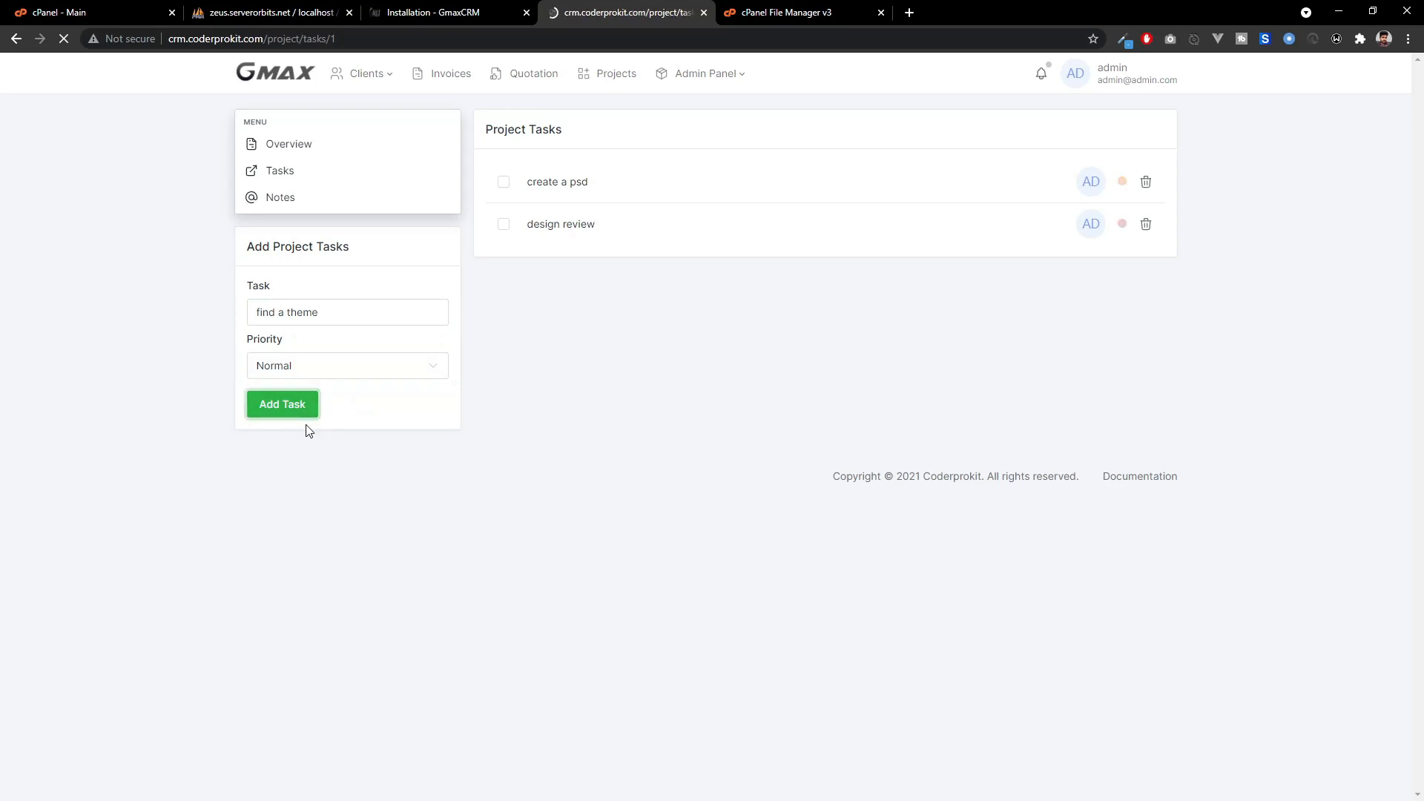
click(300, 407)
click(302, 311)
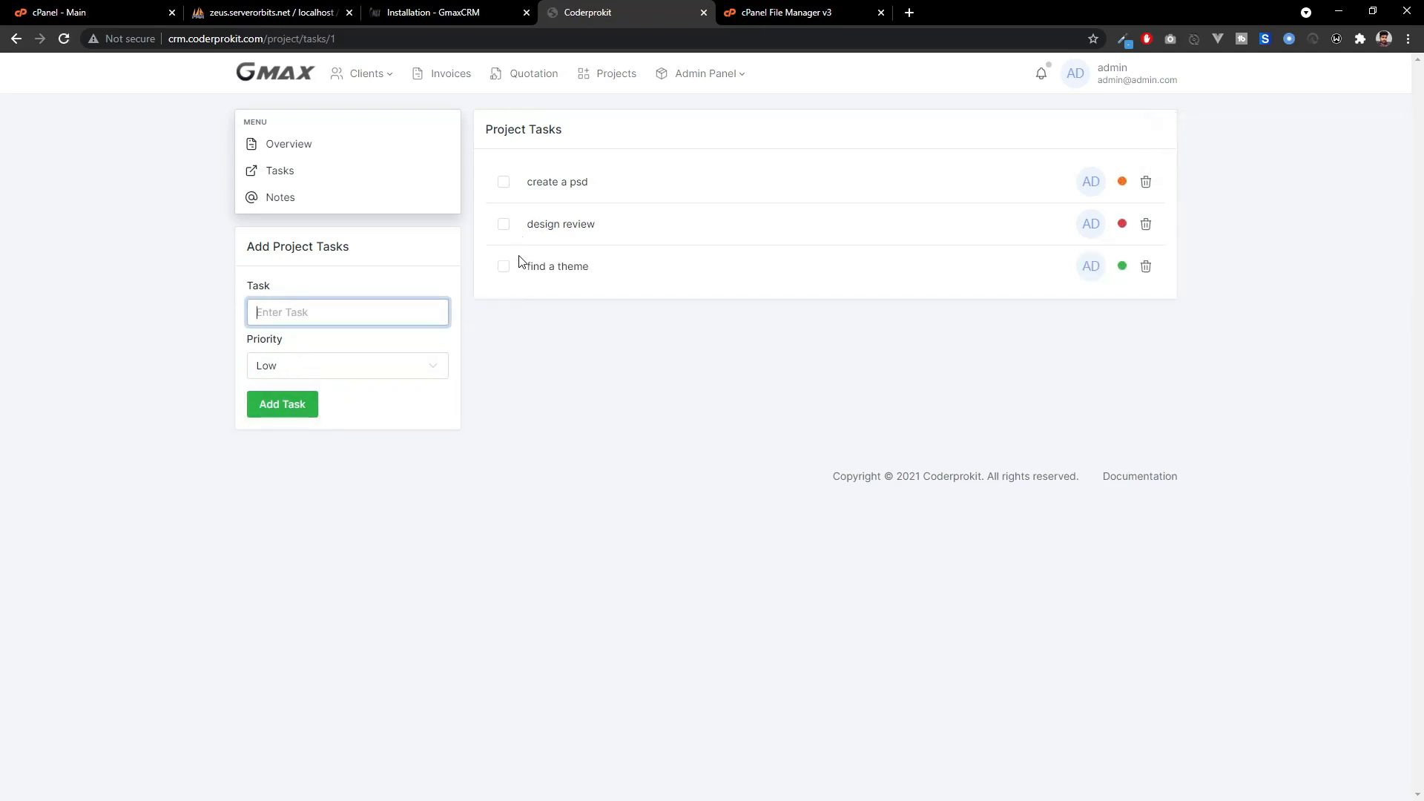
click(504, 268)
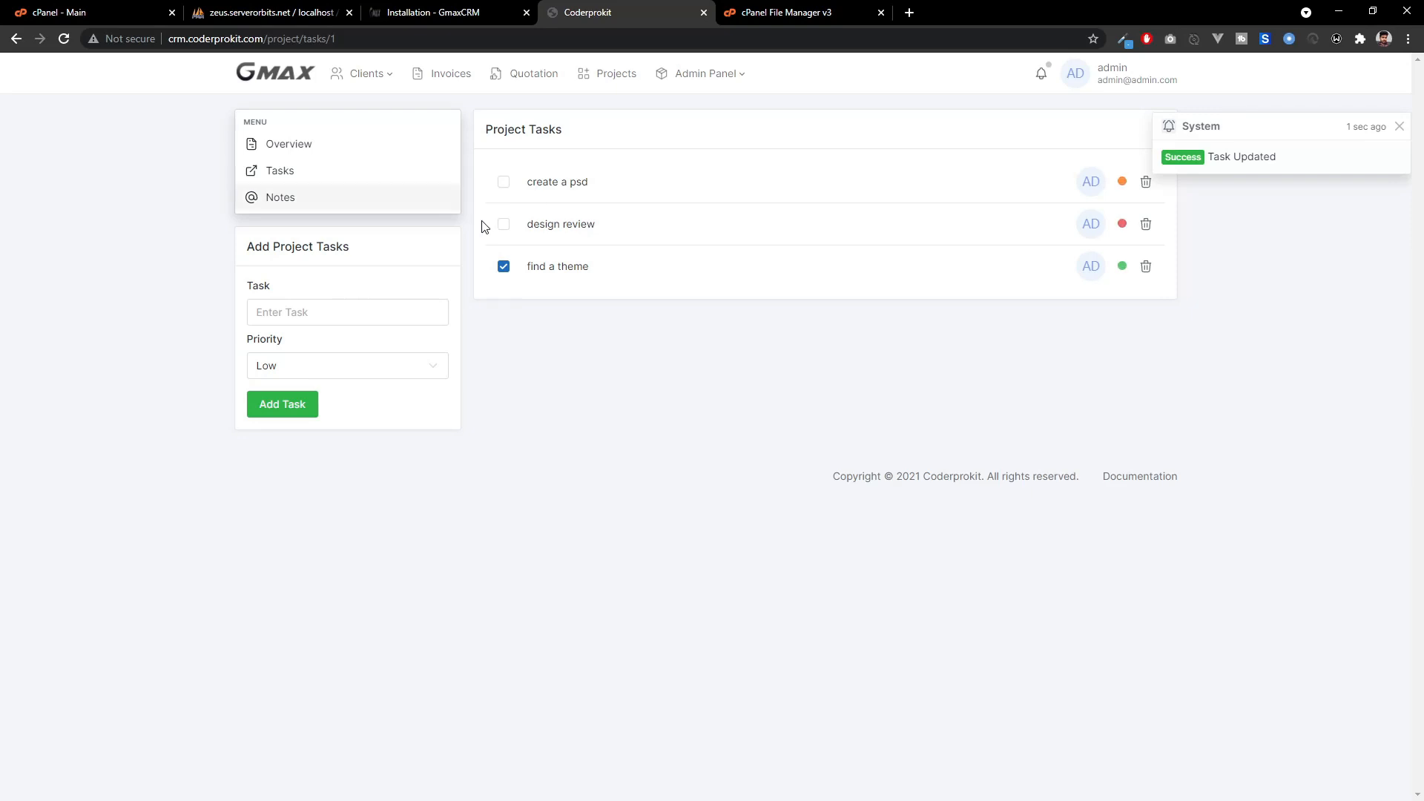
click(504, 224)
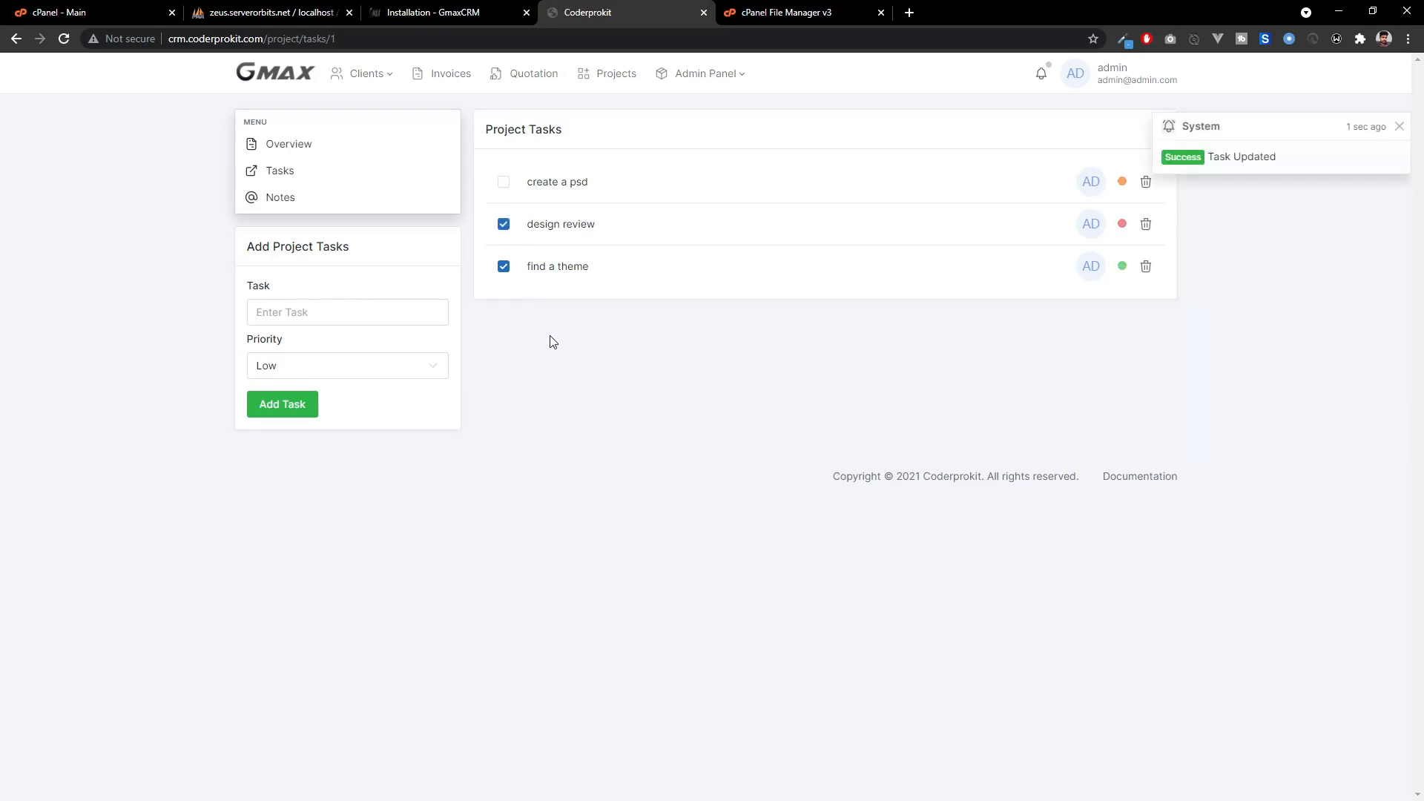
click(289, 144)
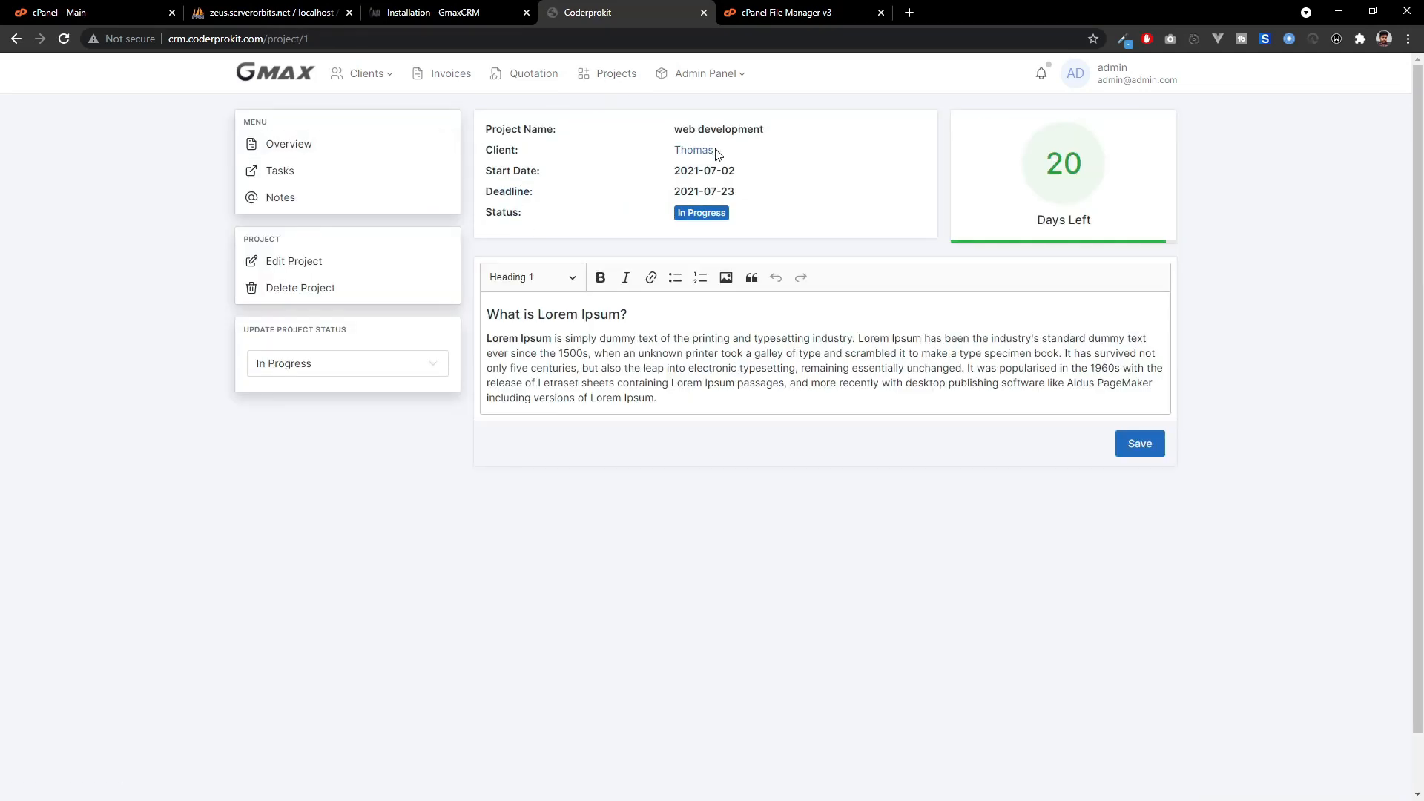
Review the client's 'web development' project and two invoices, then return to the dashboard.
click(713, 151)
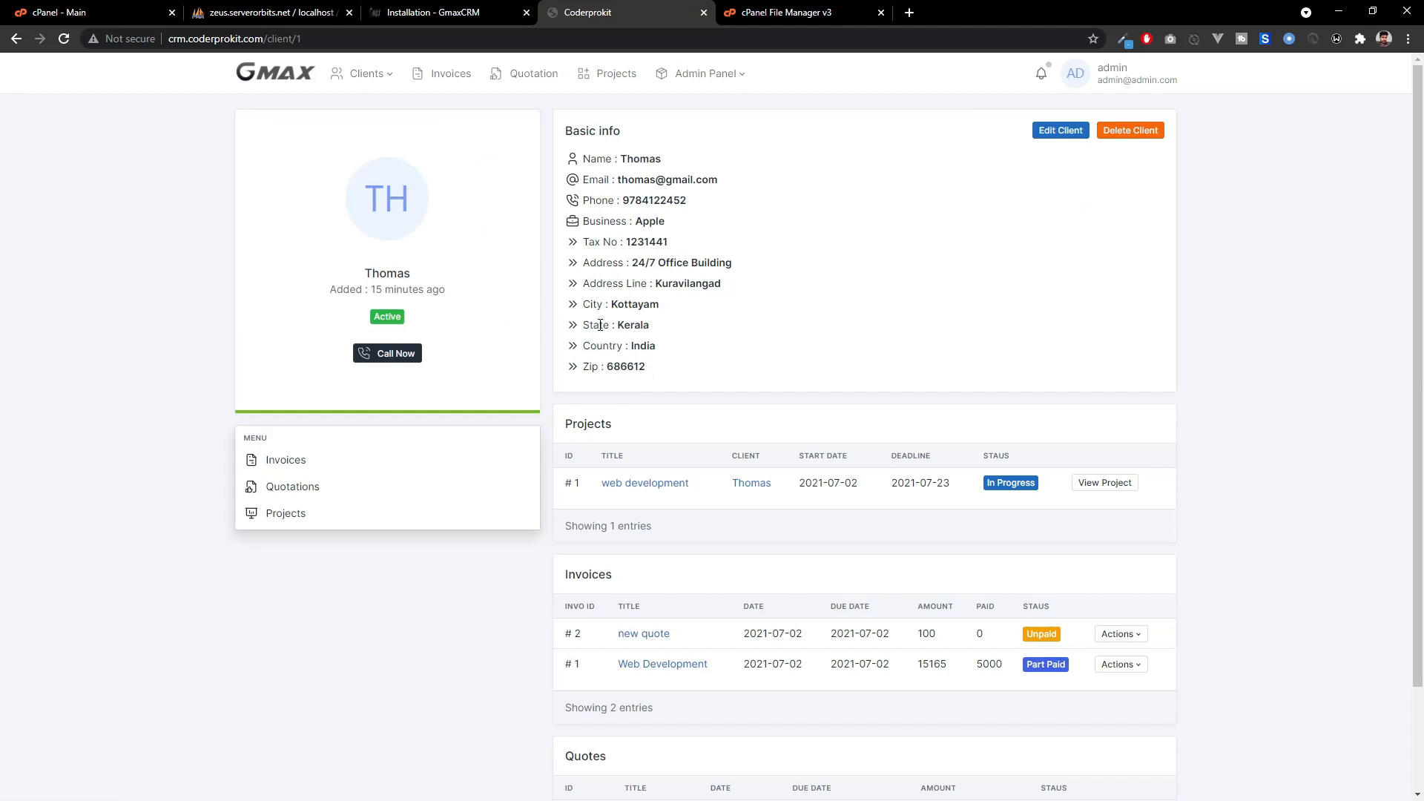
scroll(601, 325, down, 2)
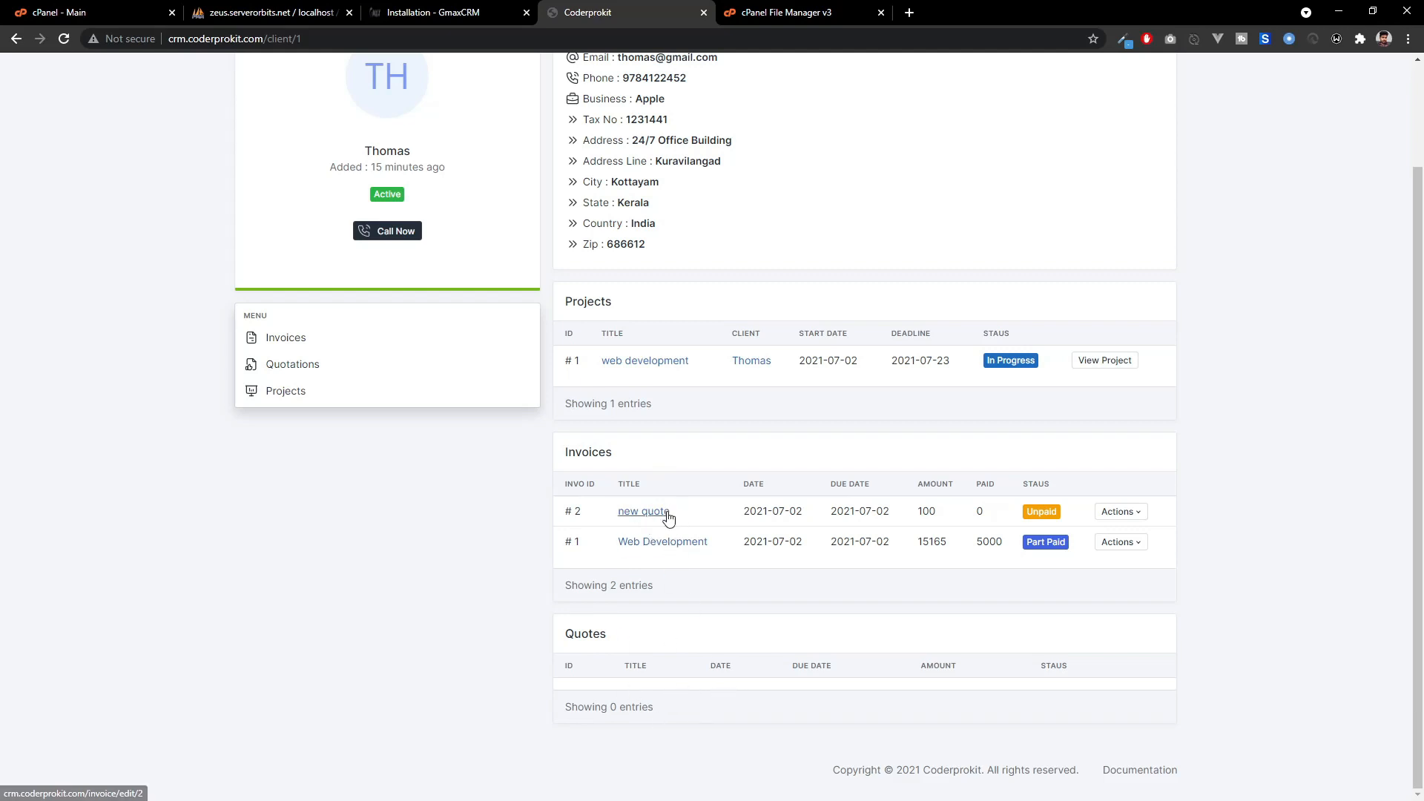
scroll(616, 347, up, 2)
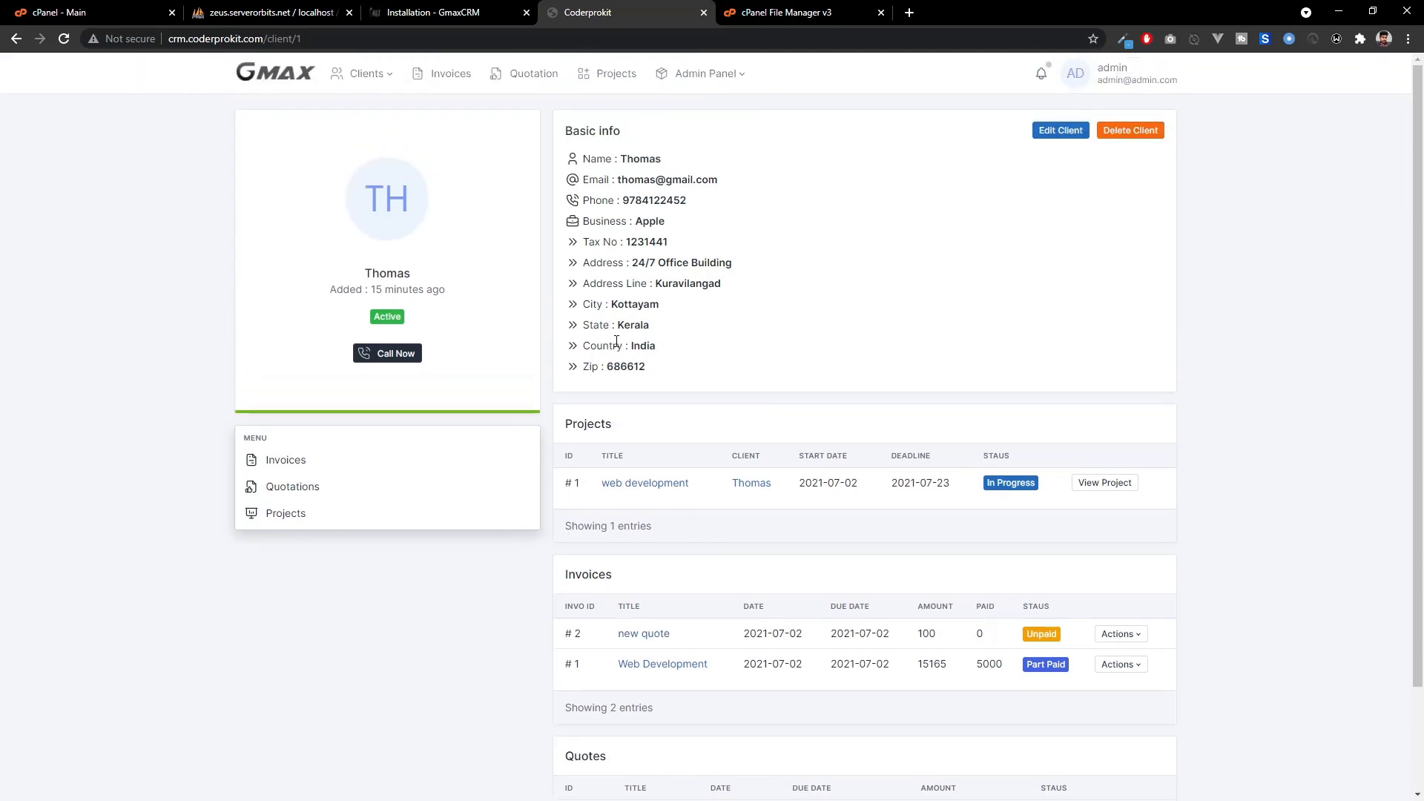
click(275, 73)
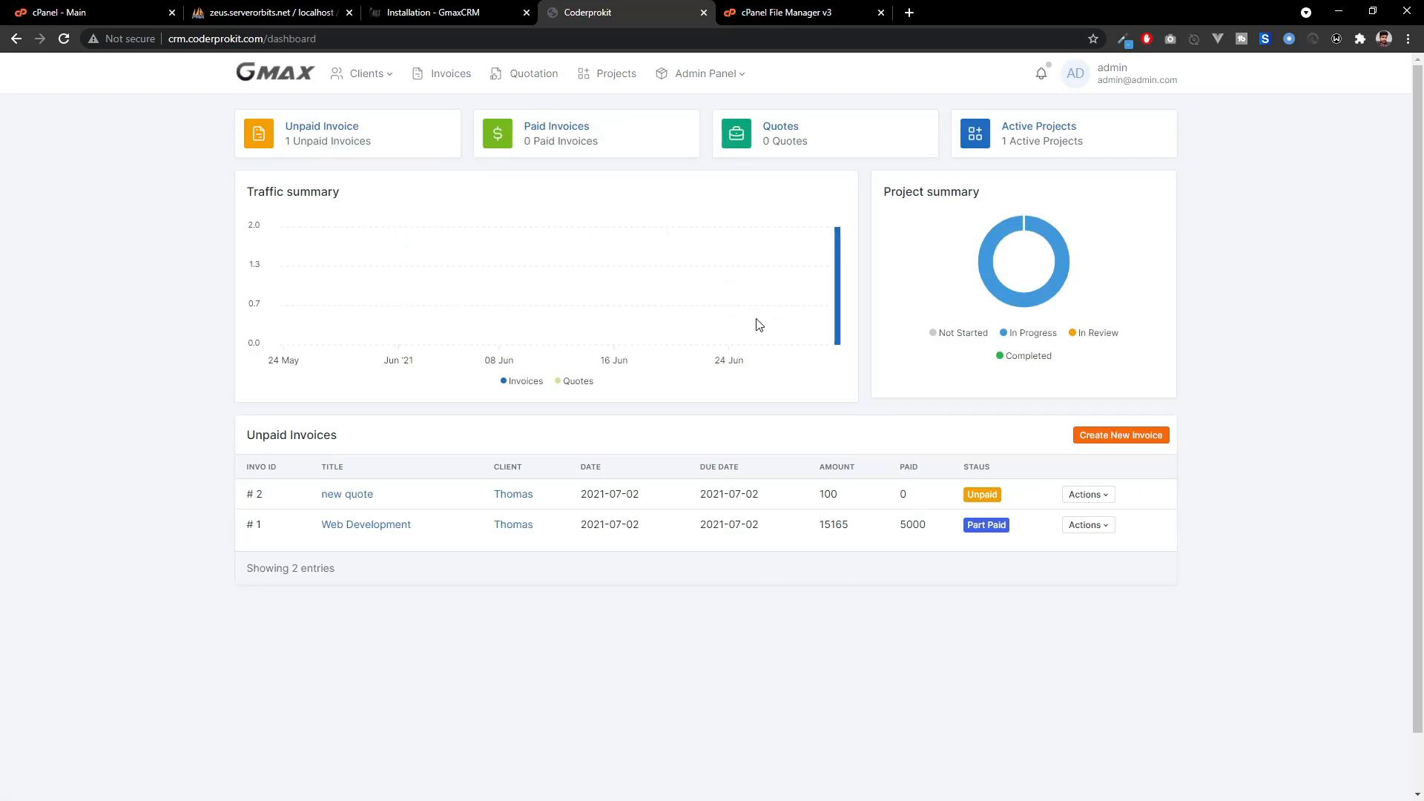
mouse_move(839, 346)
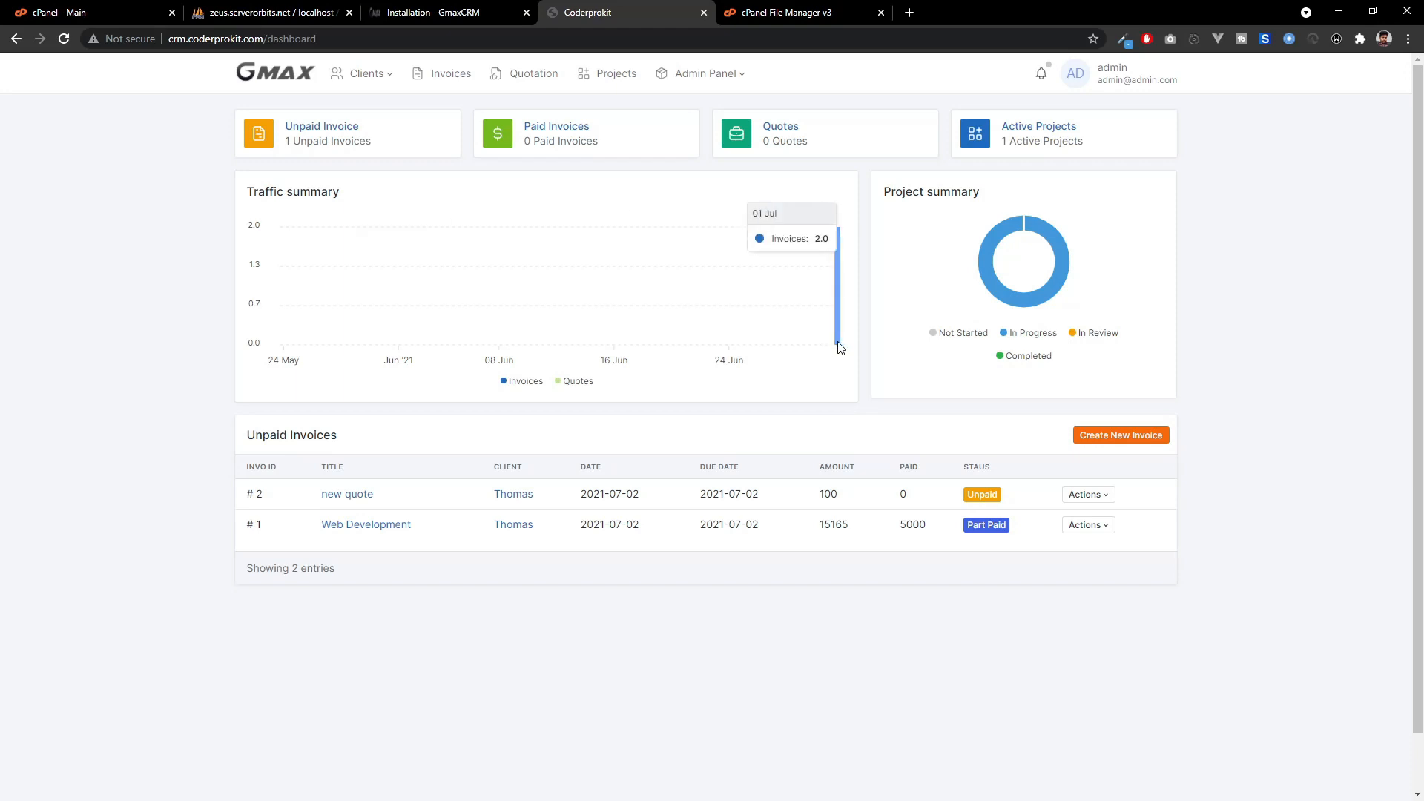
mouse_move(991, 266)
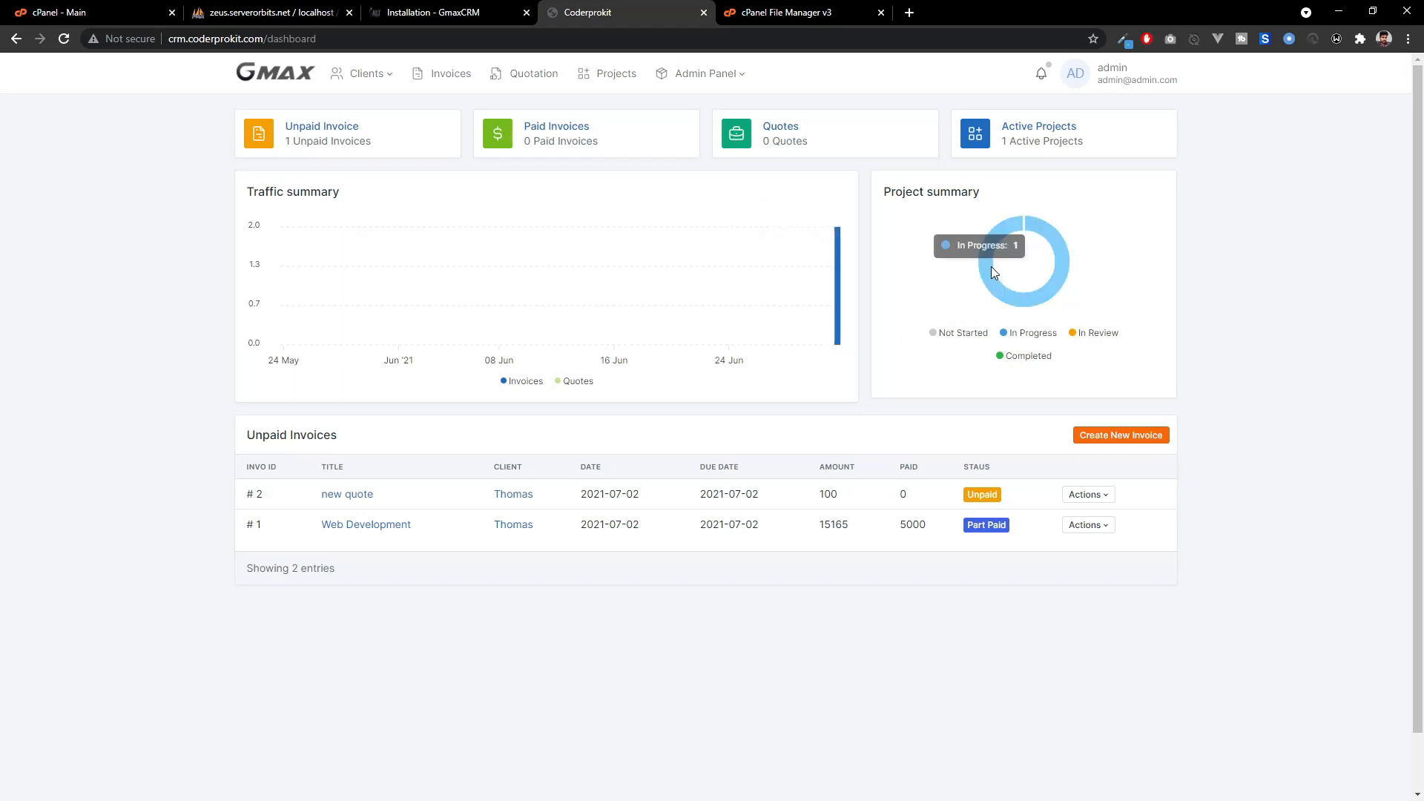